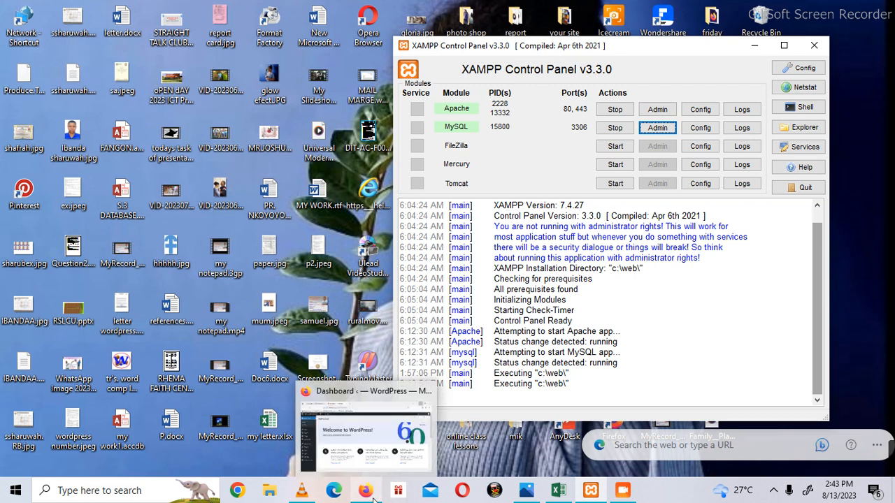
# Step: Bring the WordPress dashboard forward, then open the exam paper image paper web.jpg
pyautogui.click(374, 498)
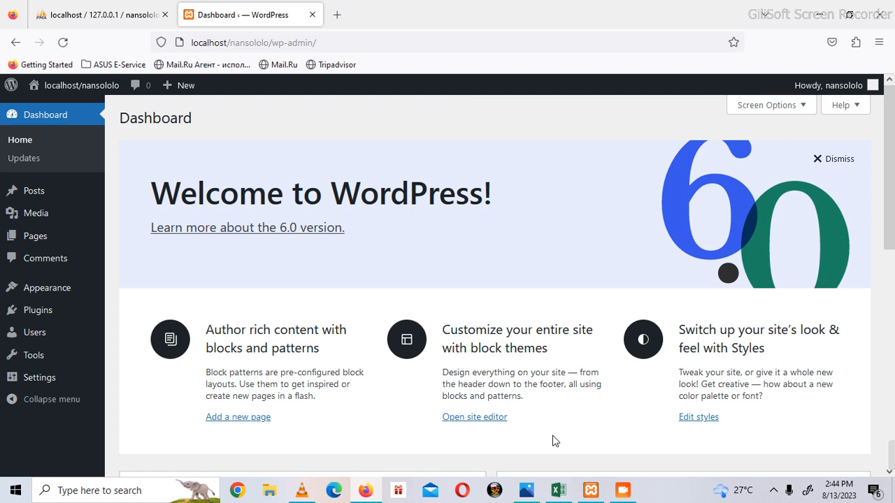
pyautogui.click(530, 492)
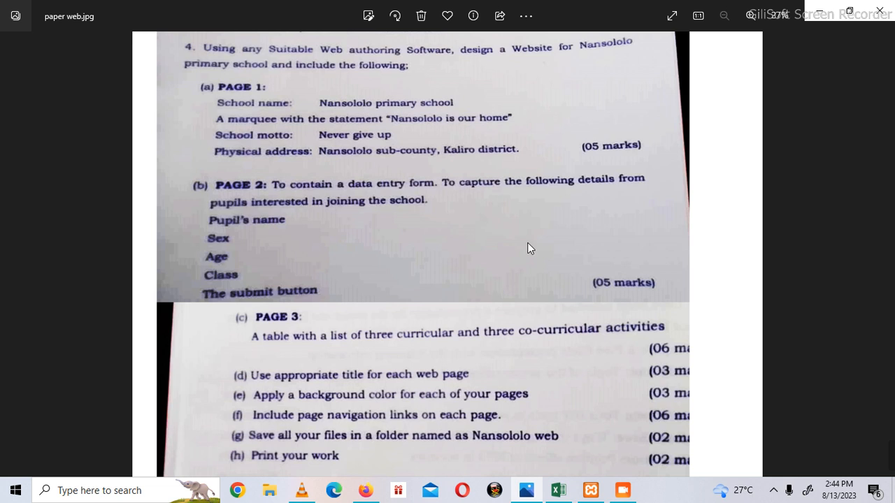
# Step: Close the Photos window showing paper web.jpg
pyautogui.click(879, 11)
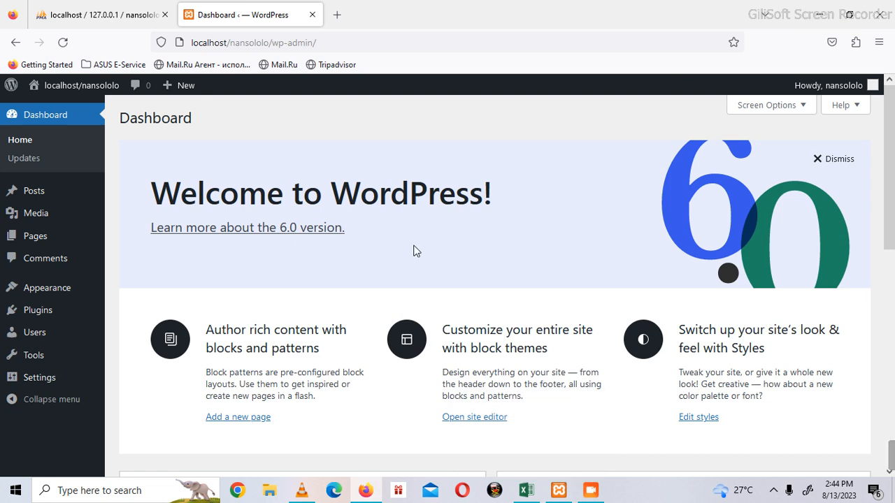
# Step: In File Explorer, browse Desktop > share and open paper web.jpg in Photos
pyautogui.click(265, 493)
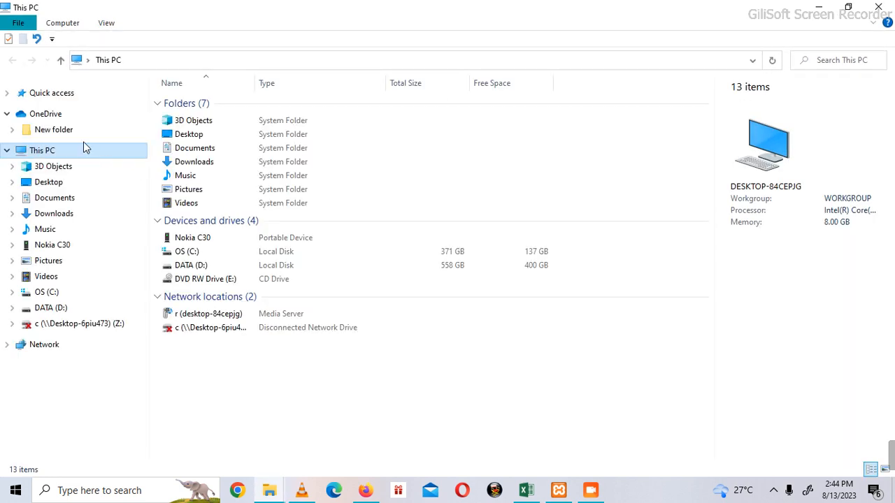
pyautogui.click(65, 184)
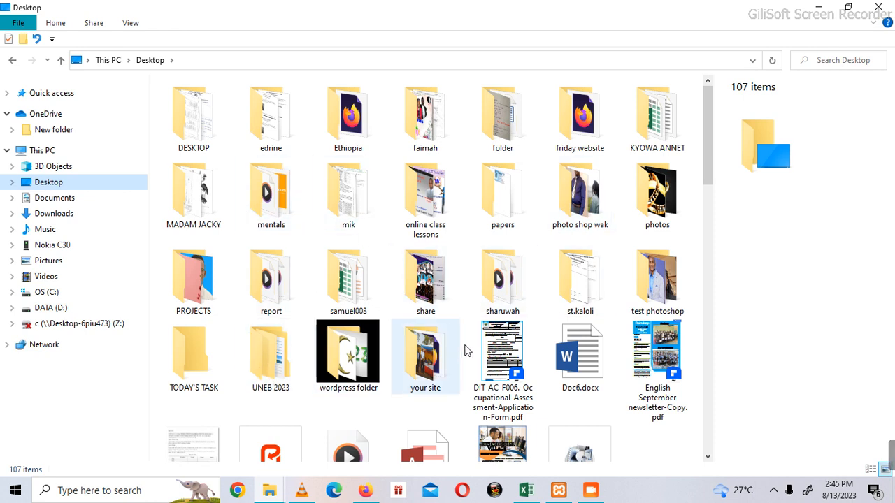
pyautogui.click(427, 294)
pyautogui.doubleClick(427, 294)
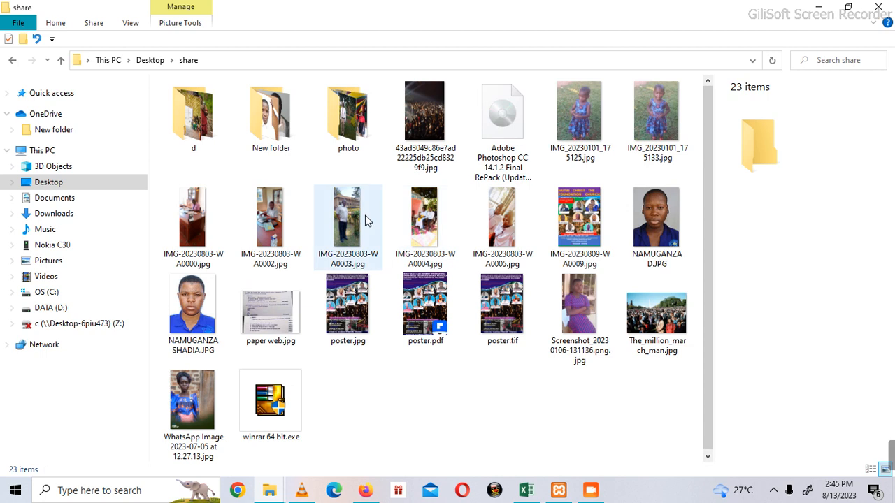
pyautogui.click(205, 115)
pyautogui.doubleClick(204, 115)
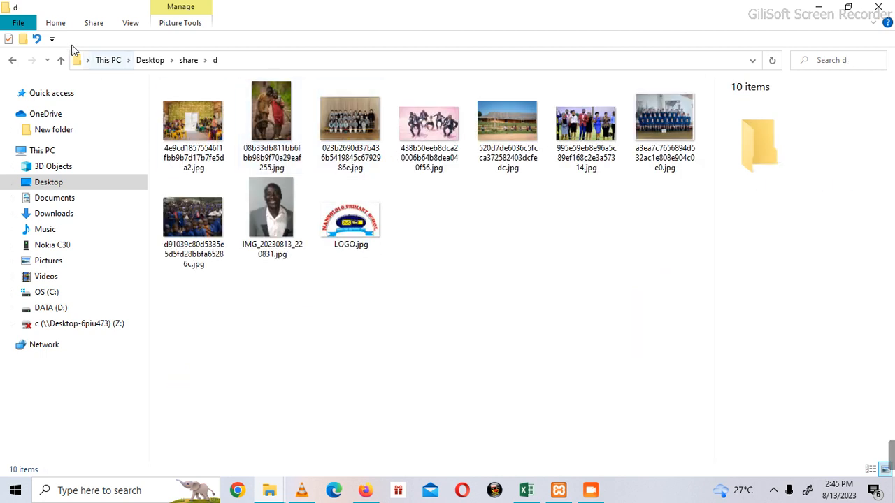
pyautogui.click(12, 59)
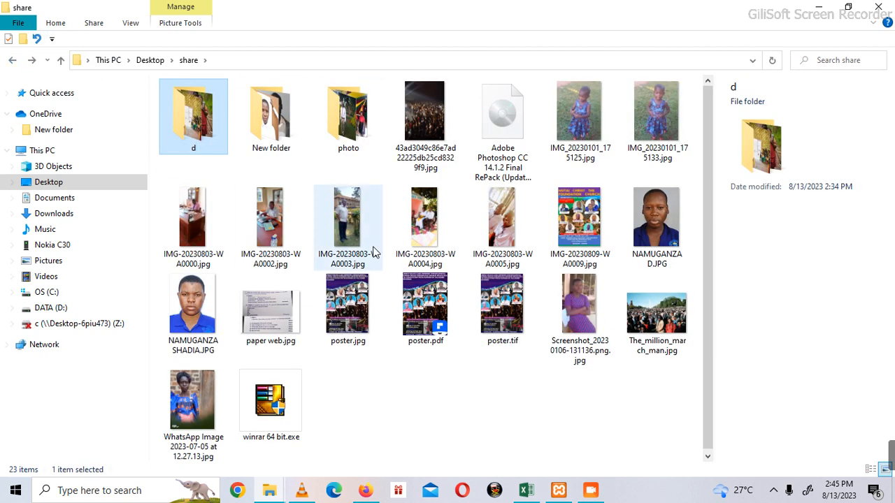
pyautogui.click(278, 313)
pyautogui.doubleClick(290, 312)
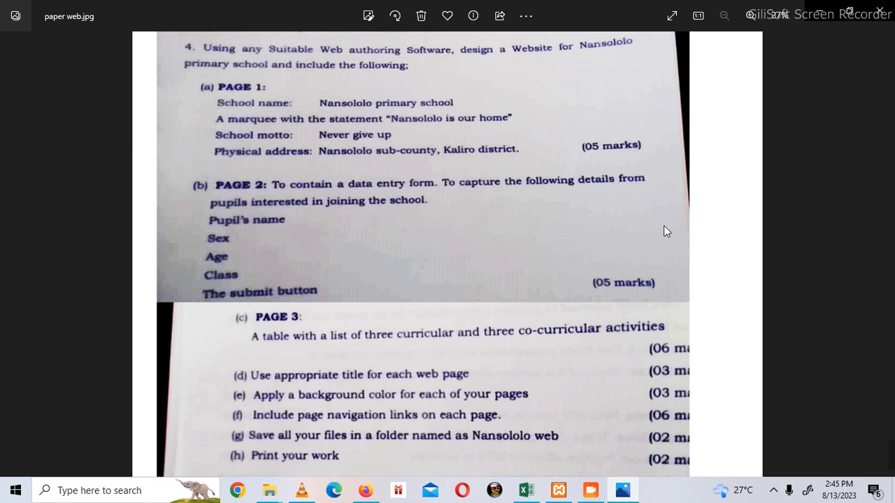
# Step: After reading the exam image, switch via XAMPP to the 'Dashboard – WordPress' Firefox window
pyautogui.click(560, 491)
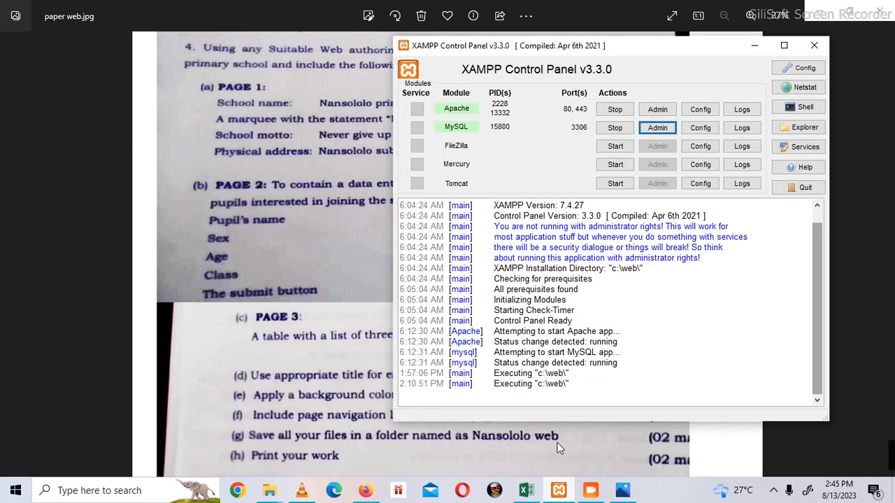
pyautogui.click(584, 493)
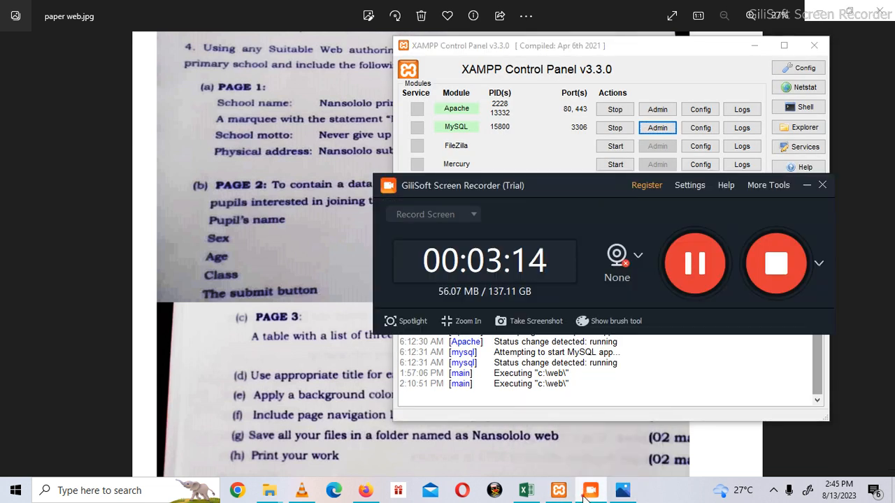
pyautogui.click(584, 493)
pyautogui.moveTo(350, 493)
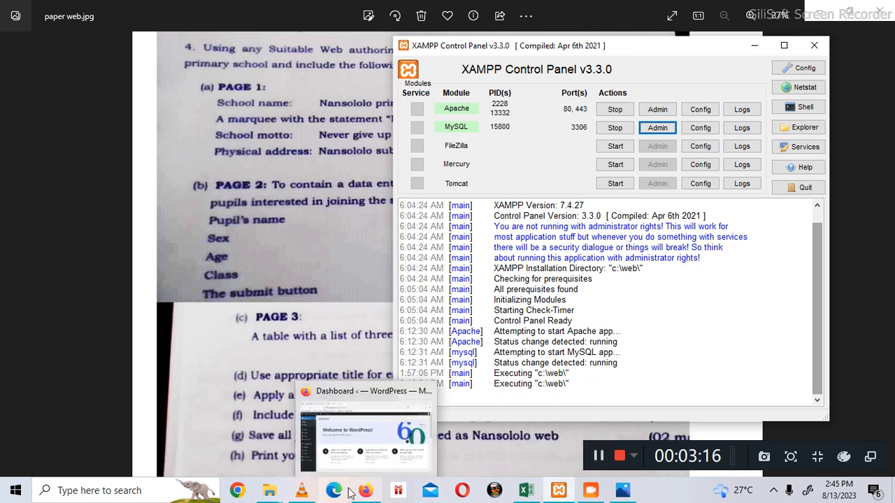
pyautogui.click(364, 444)
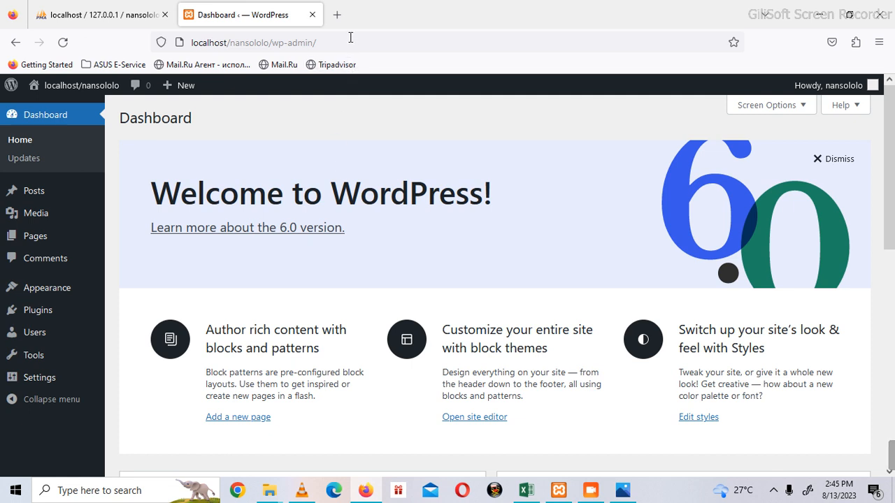
# Step: Load localhost/nansololo/ in a new tab, closing the stray Nokia C30 folder window
pyautogui.click(340, 14)
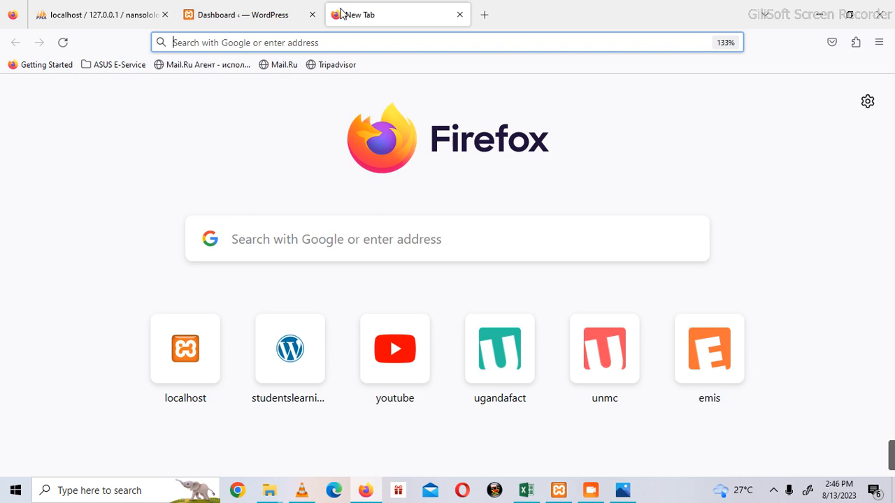
pyautogui.write('localhost/')
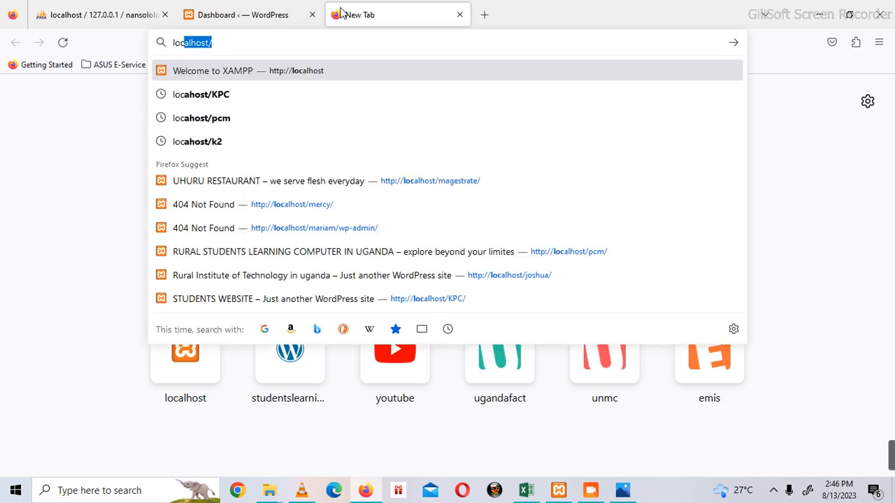
pyautogui.click(264, 36)
pyautogui.write('n')
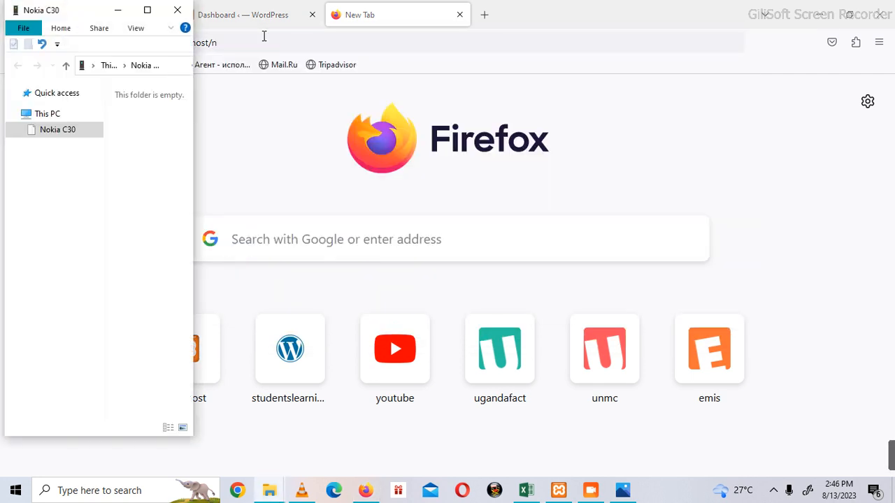
pyautogui.click(176, 10)
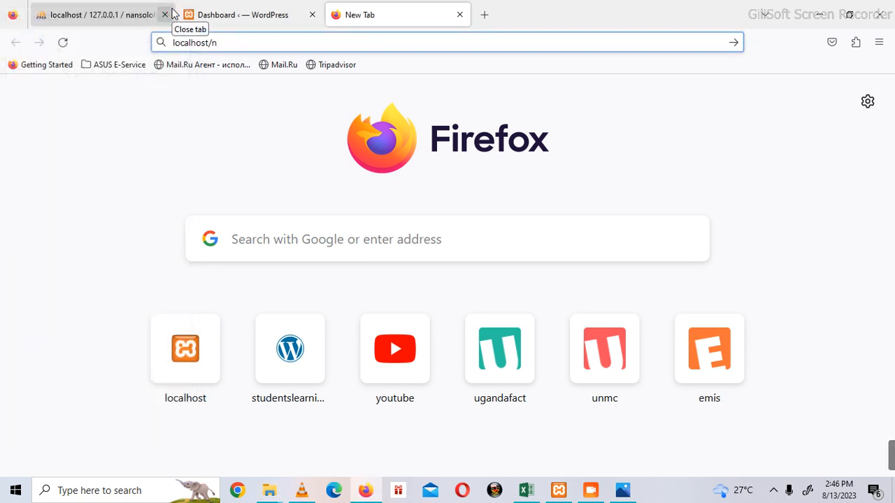
pyautogui.write('so')
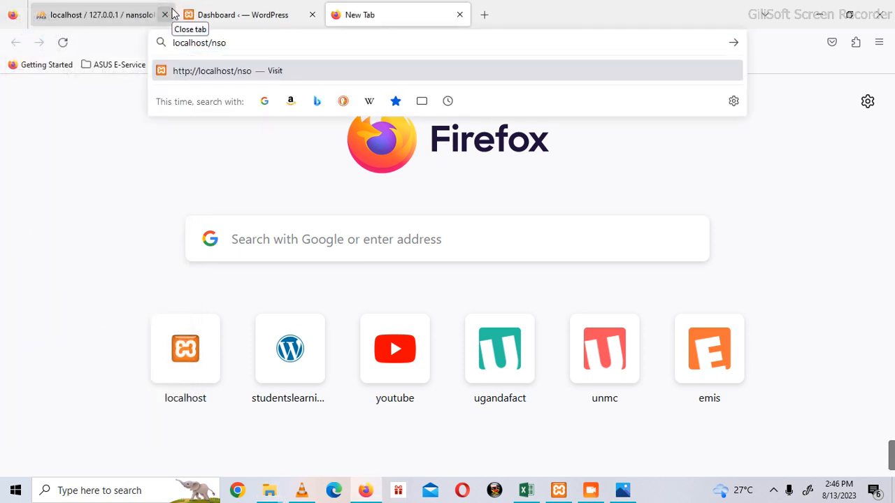
pyautogui.press('BackSpace')
pyautogui.press('BackSpace')
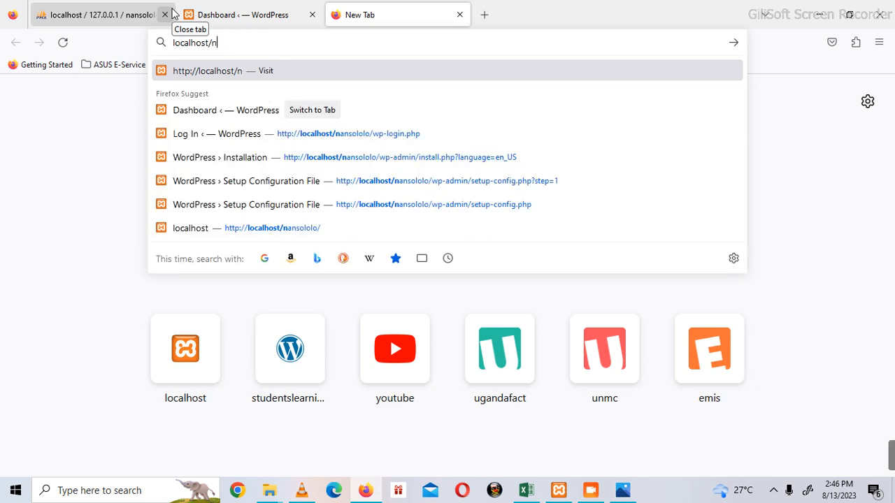
pyautogui.write('a')
pyautogui.press('Return')
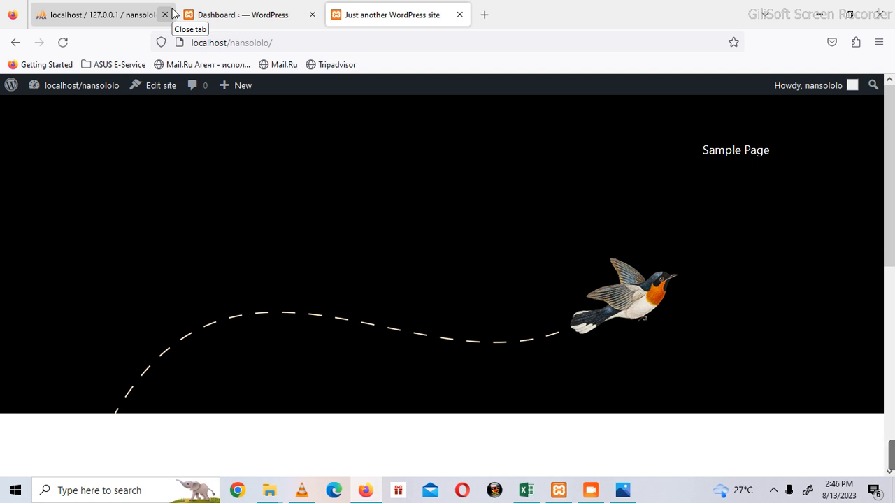
# Step: Scroll the front page, view the Sample Page, and go back
pyautogui.scroll(-5, 266, 134)
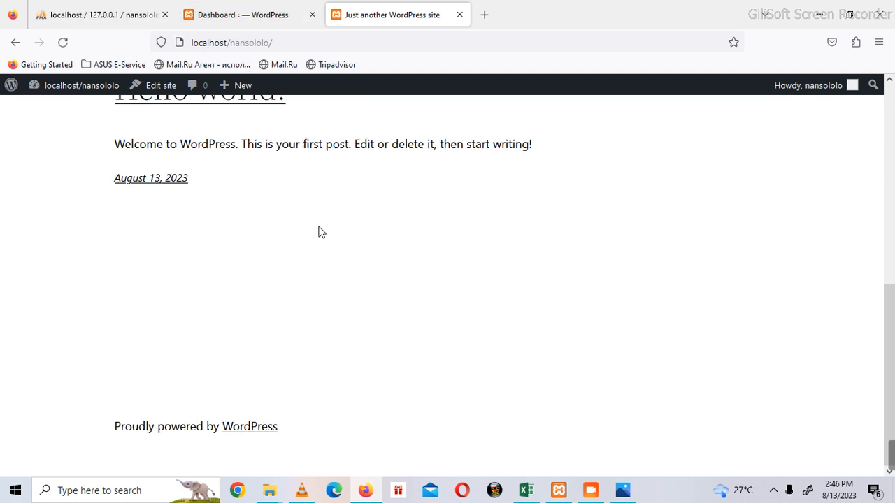
pyautogui.scroll(5, 318, 233)
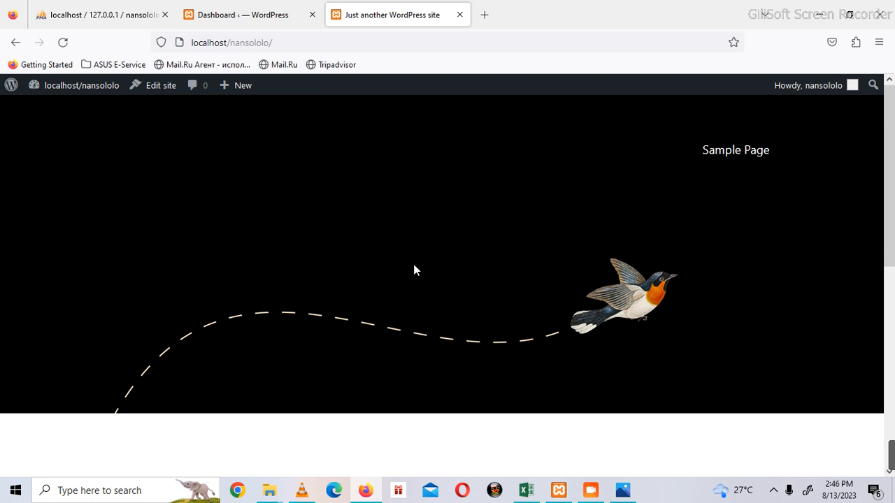
pyautogui.click(721, 151)
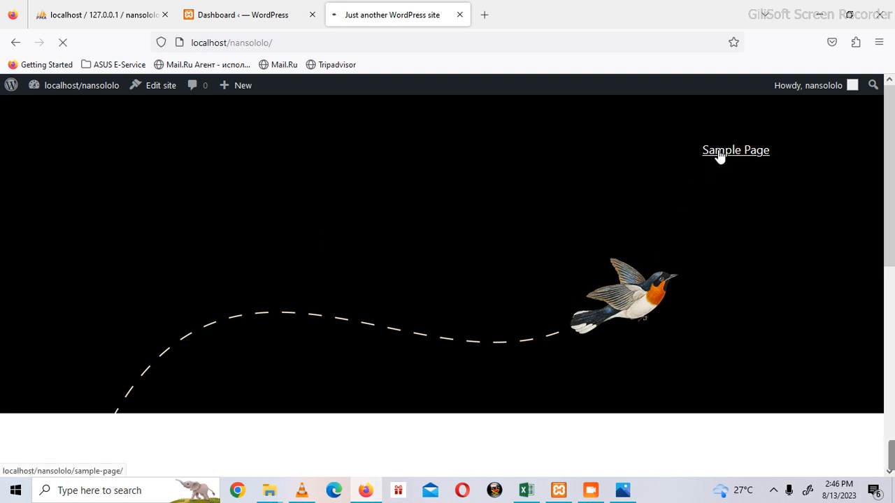
pyautogui.click(12, 42)
# Step: Review the Hello world! post on the front page, then return to the Dashboard tab
pyautogui.scroll(-5, 316, 315)
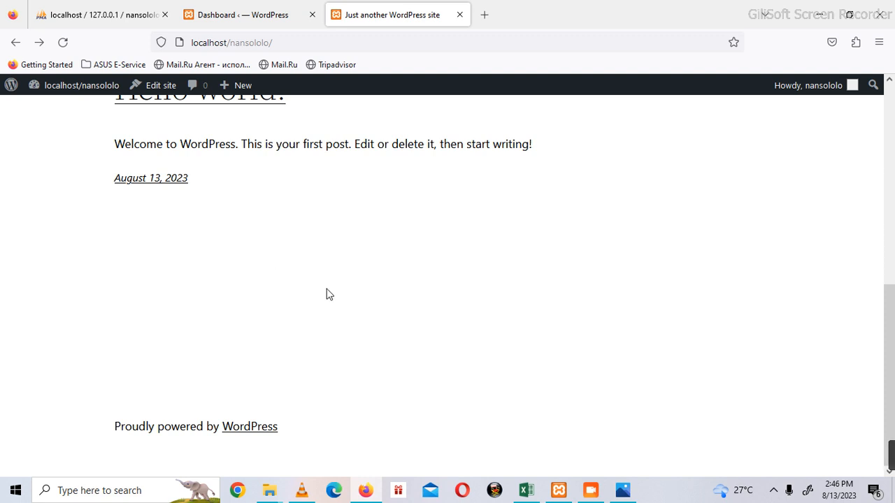
pyautogui.scroll(5, 326, 289)
pyautogui.scroll(-5, 326, 289)
pyautogui.scroll(6, 488, 302)
pyautogui.scroll(-6, 488, 302)
pyautogui.scroll(6, 396, 350)
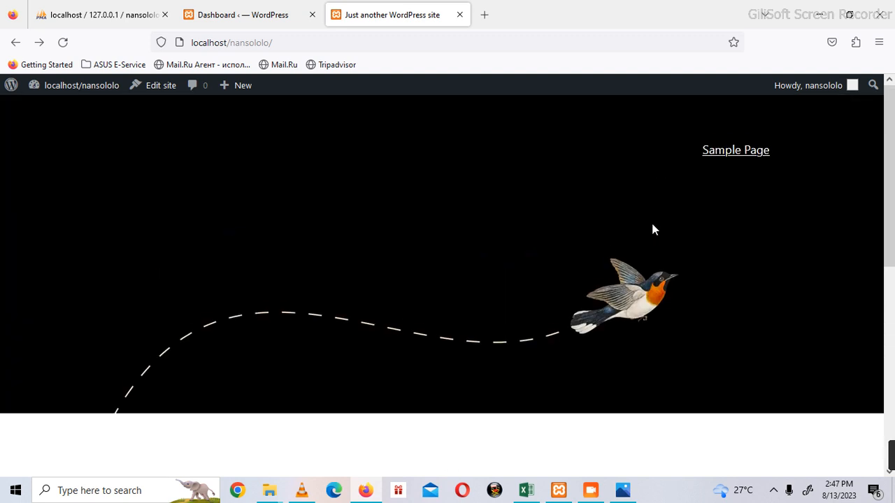
pyautogui.scroll(-6, 187, 334)
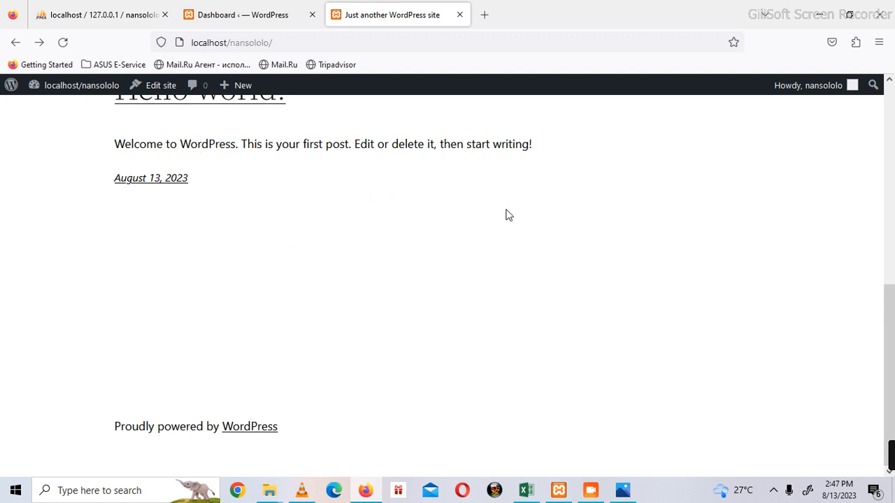
pyautogui.scroll(3, 650, 309)
pyautogui.scroll(2, 762, 200)
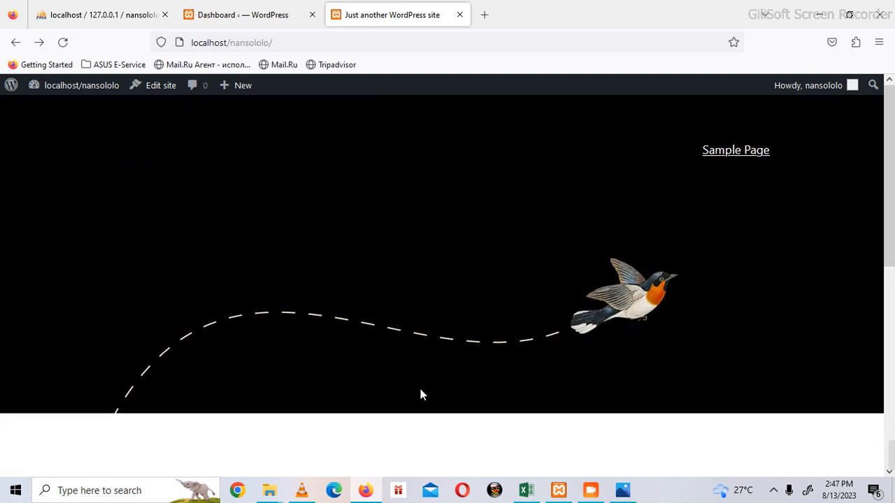
pyautogui.scroll(-5, 419, 393)
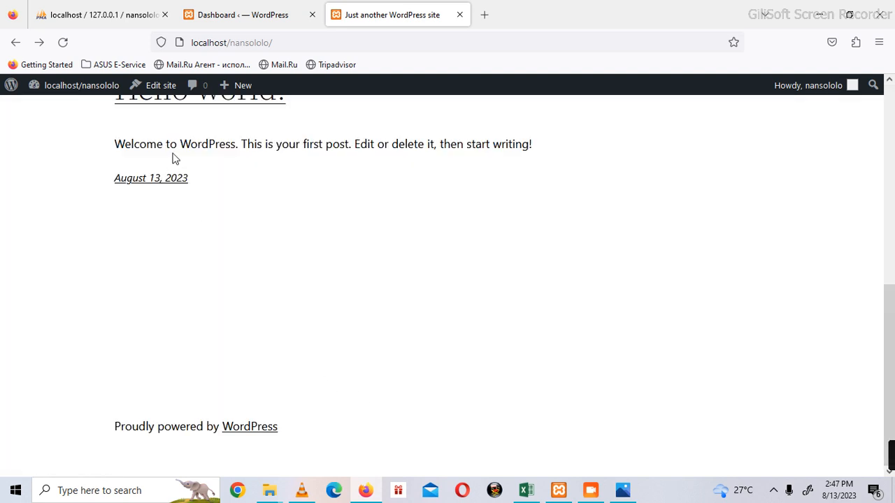
pyautogui.scroll(5, 210, 217)
pyautogui.scroll(-3, 271, 384)
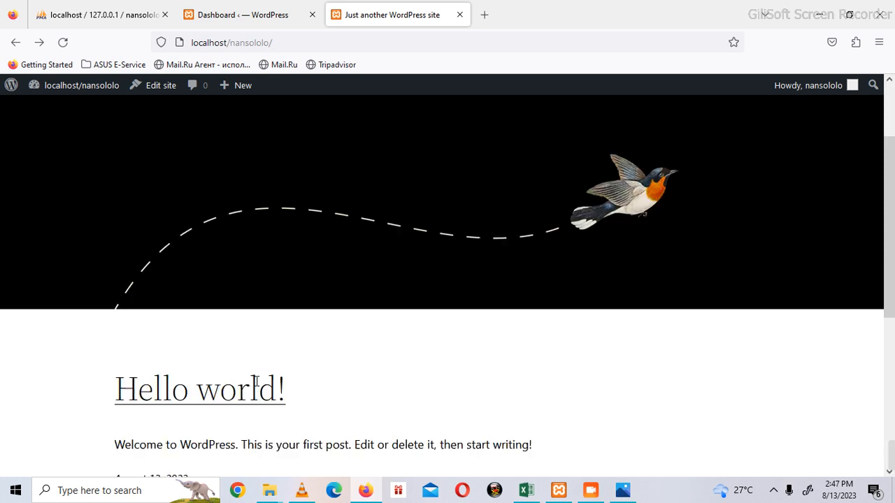
pyautogui.click(232, 9)
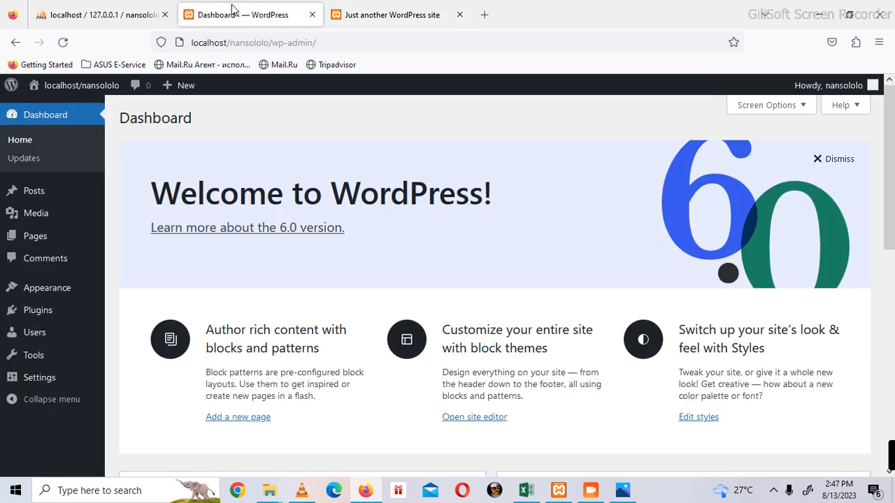
# Step: Check the posts list, return to the dashboard, then close the 'Dashboard ‹ WordPress' tab
pyautogui.click(42, 201)
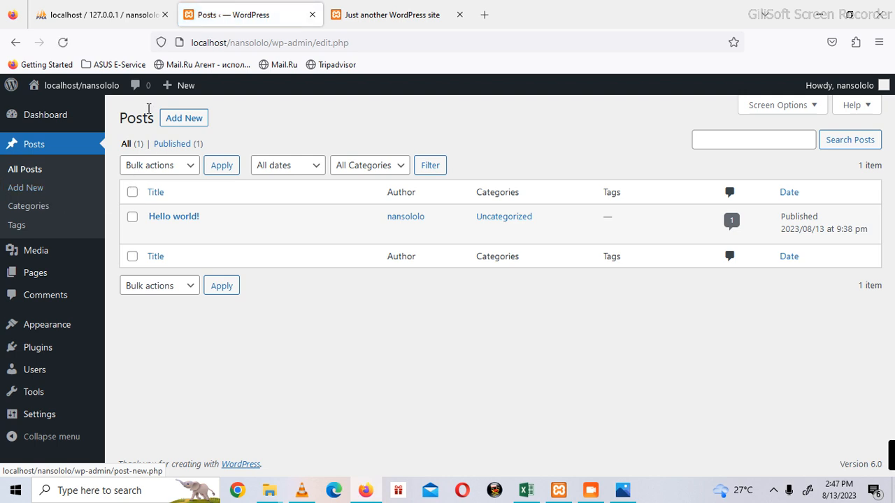
pyautogui.click(14, 42)
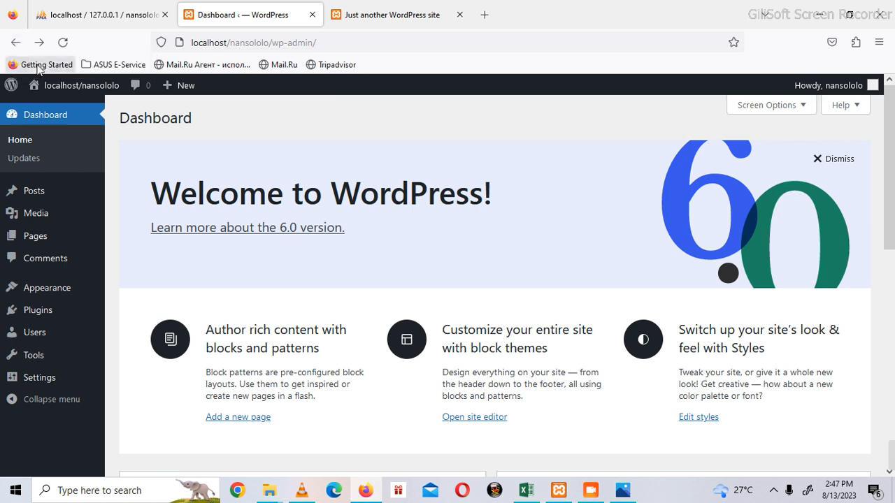
pyautogui.click(312, 15)
# Step: Close the front page and phpMyAdmin tabs, move XAMPP aside, and relaunch Firefox
pyautogui.click(311, 15)
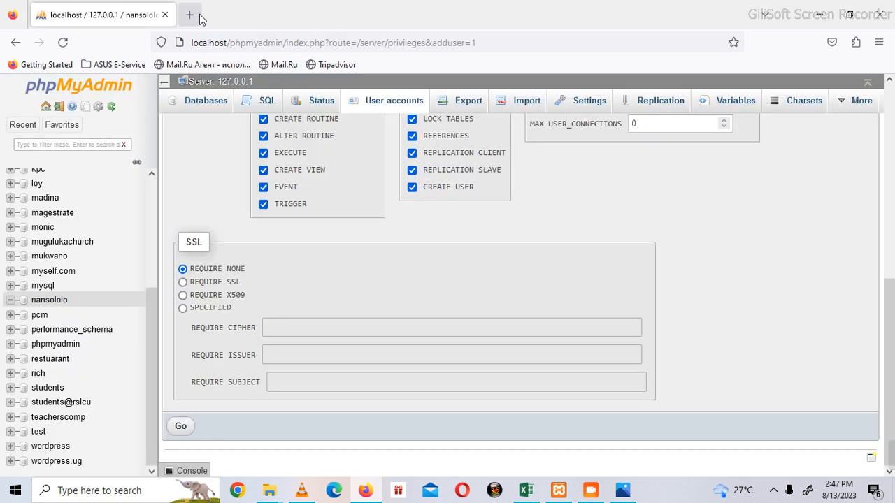
pyautogui.click(165, 15)
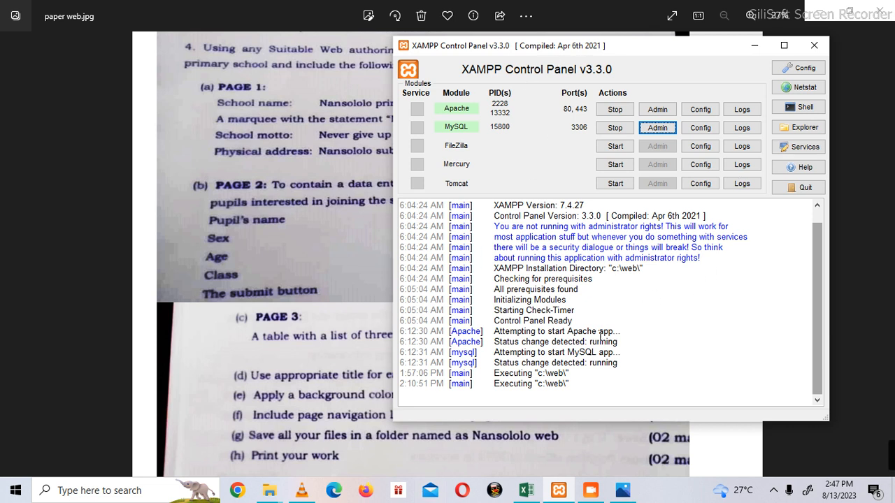
pyautogui.moveTo(631, 45); pyautogui.dragTo(457, 32)
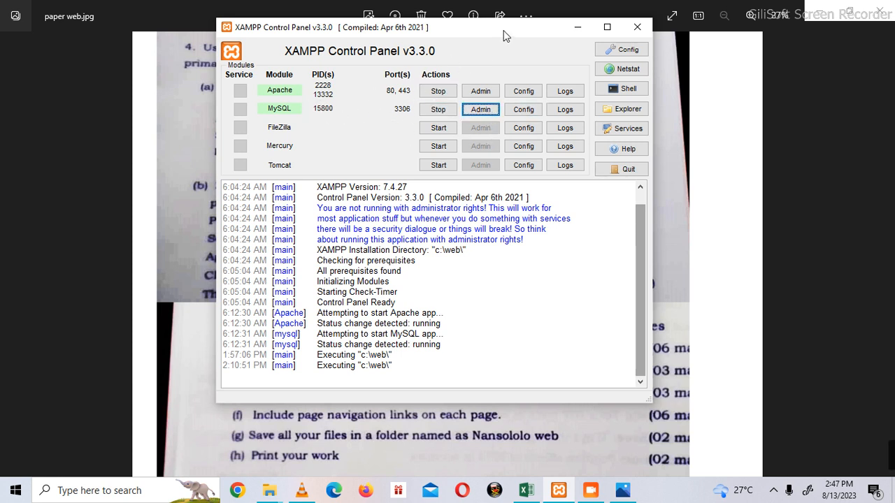
pyautogui.click(364, 492)
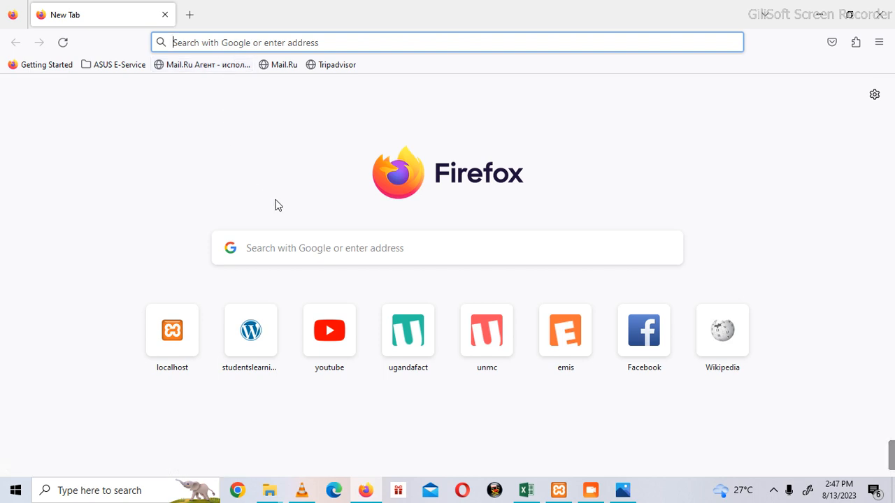
# Step: Enter localhost/nansololo/ to load the site's Hello world! front page
pyautogui.write('lo')
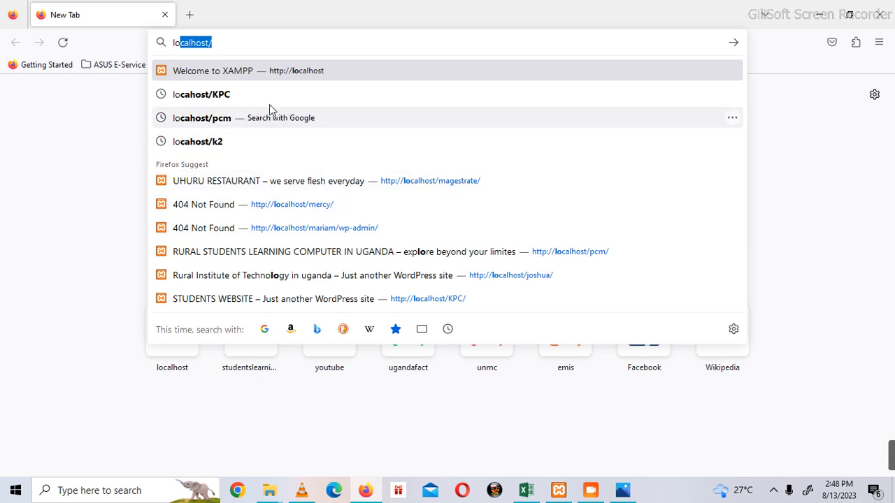
pyautogui.click(238, 47)
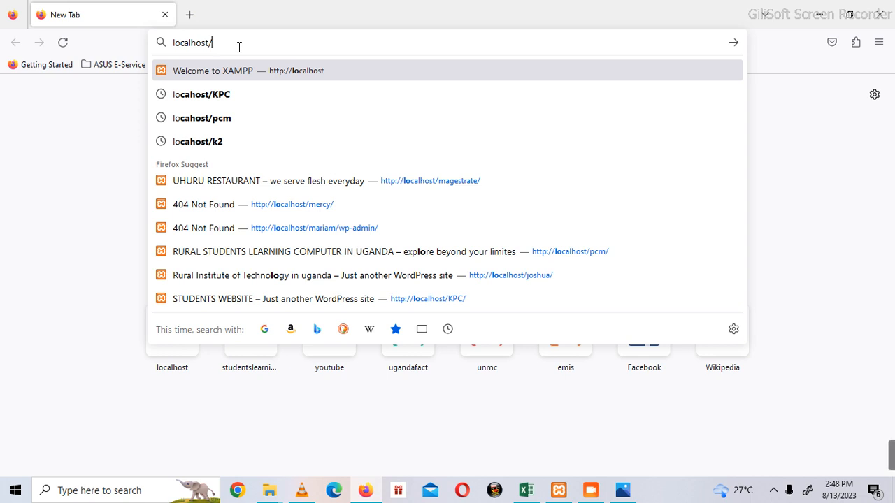
pyautogui.write('Lo')
pyautogui.press('BackSpace')
pyautogui.press('BackSpace')
pyautogui.press('BackSpace')
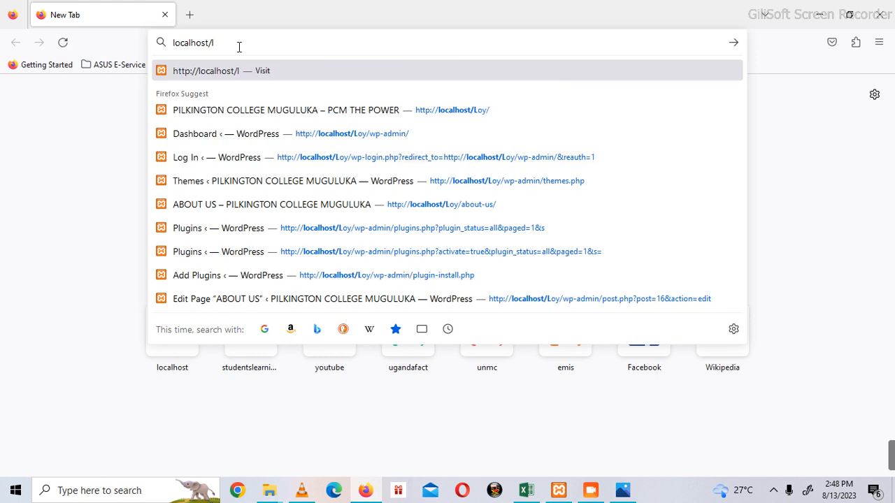
pyautogui.write('nansololo/')
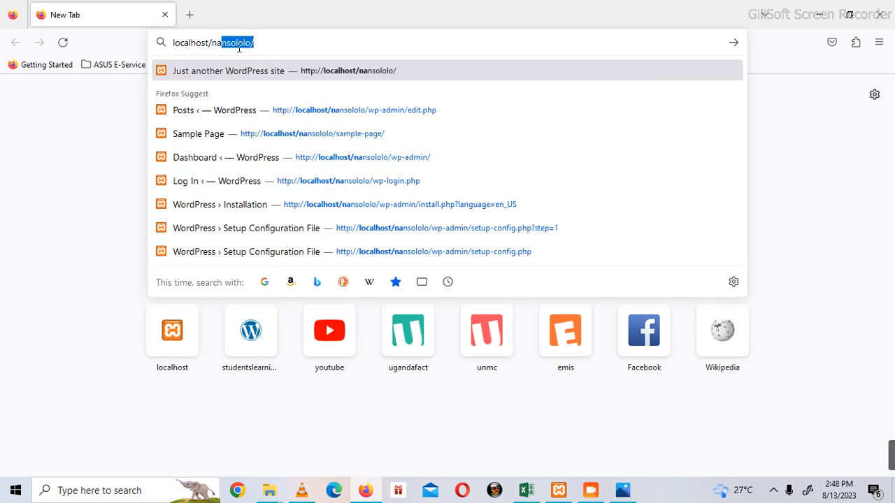
pyautogui.press('Return')
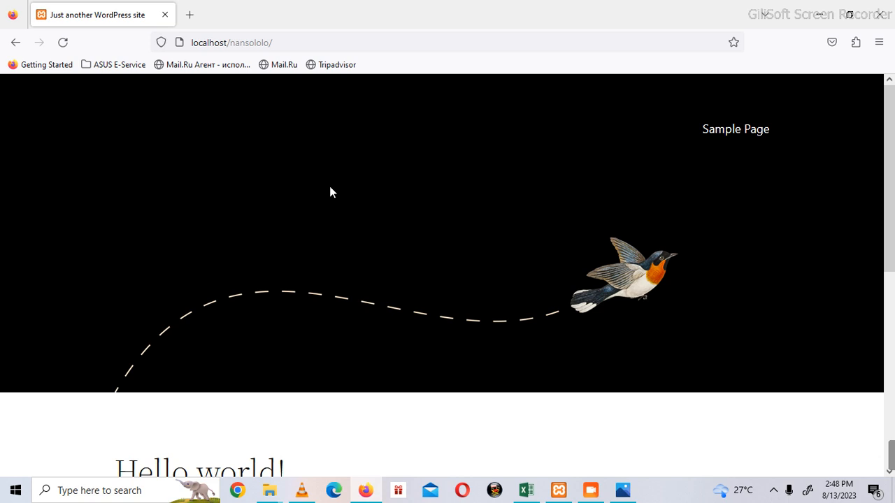
# Step: Append wp-admin/ to localhost/nansololo/ to reach the WordPress Log In page
pyautogui.click(276, 40)
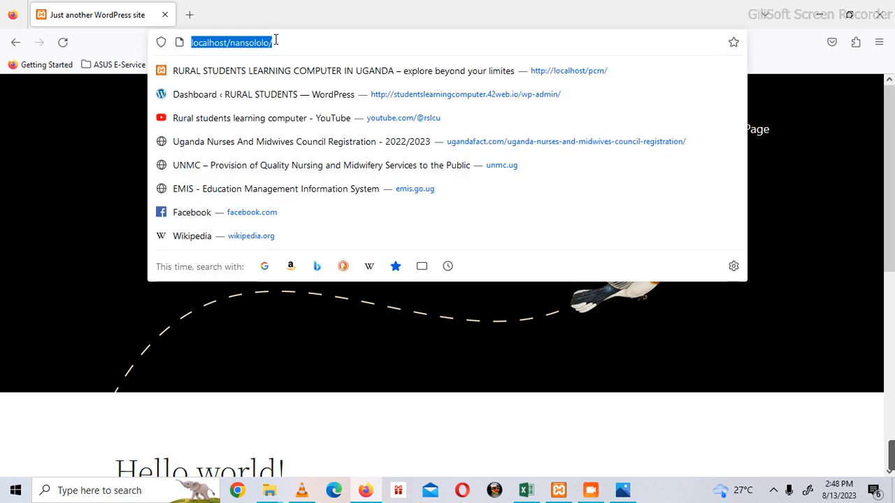
pyautogui.click(276, 40)
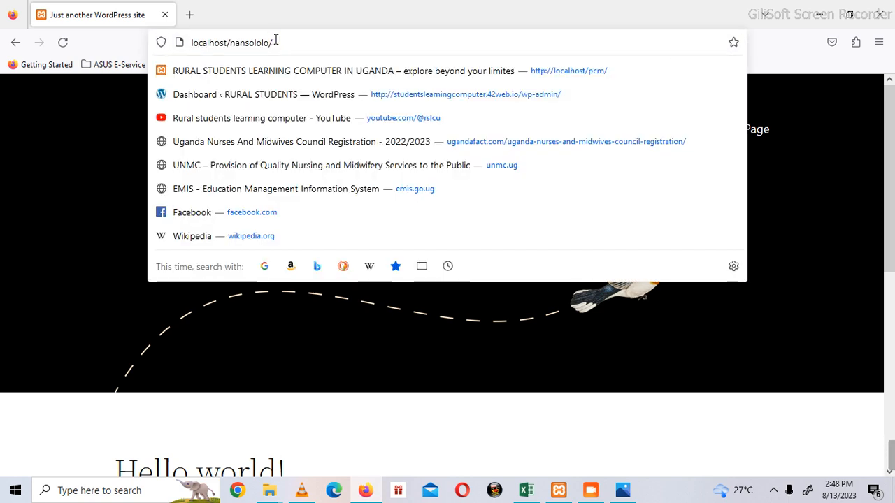
pyautogui.write('wp-admin/')
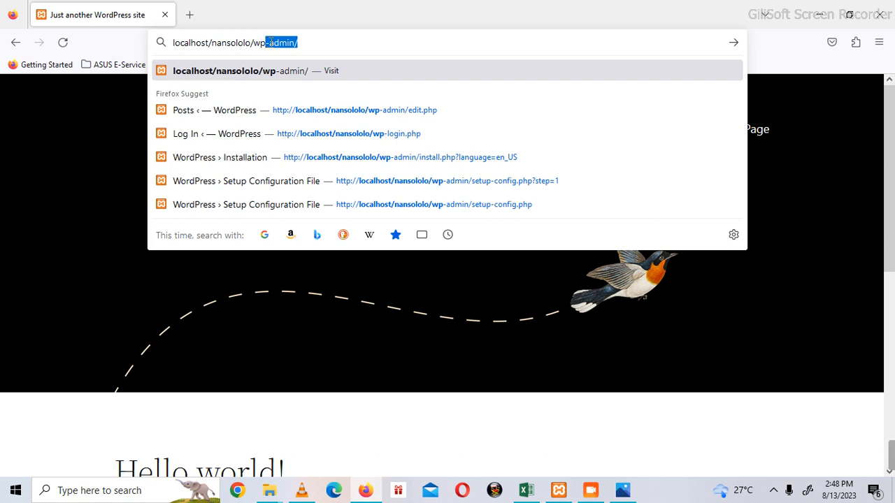
pyautogui.press('Return')
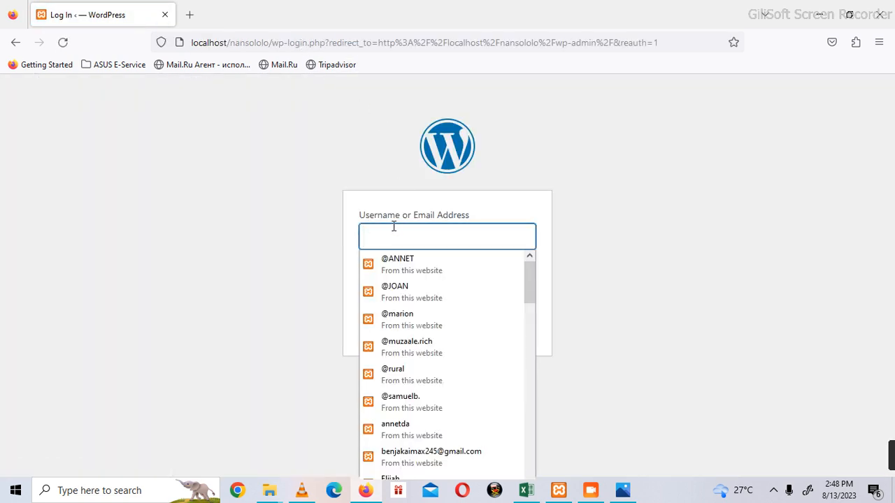
# Step: Log in to localhost/nansololo as administrator with the saved username and password
pyautogui.write('nas')
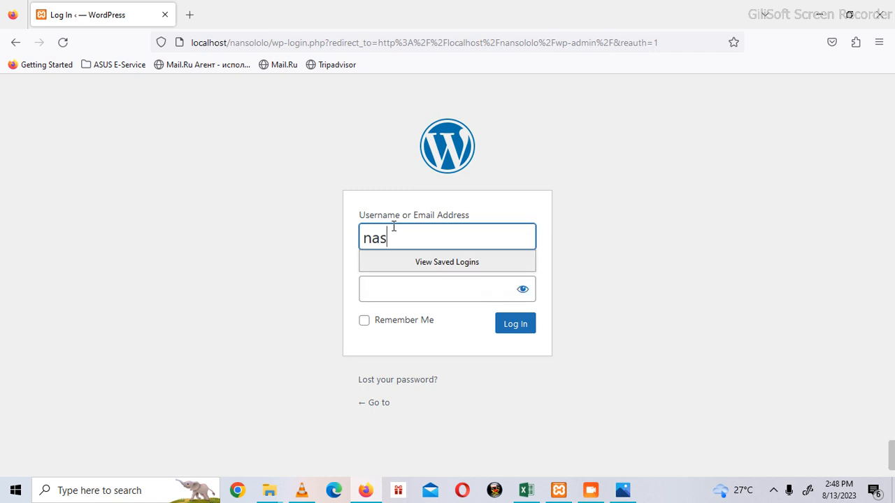
pyautogui.press('BackSpace')
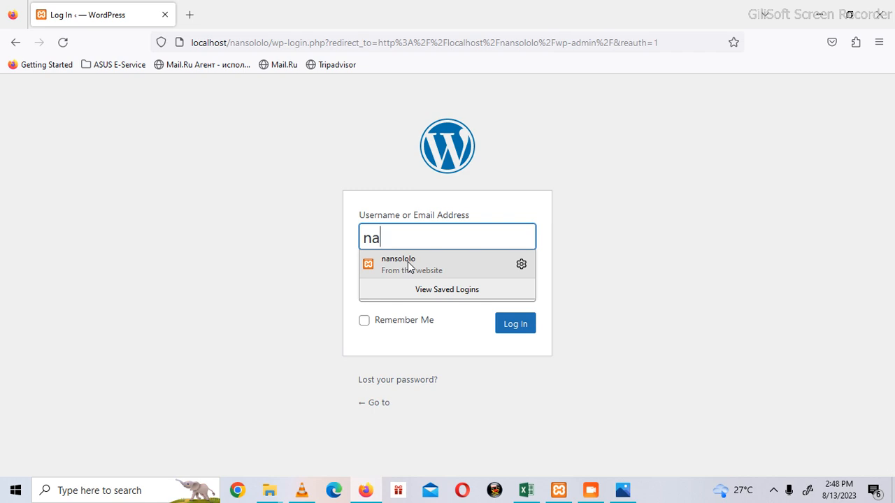
pyautogui.click(408, 261)
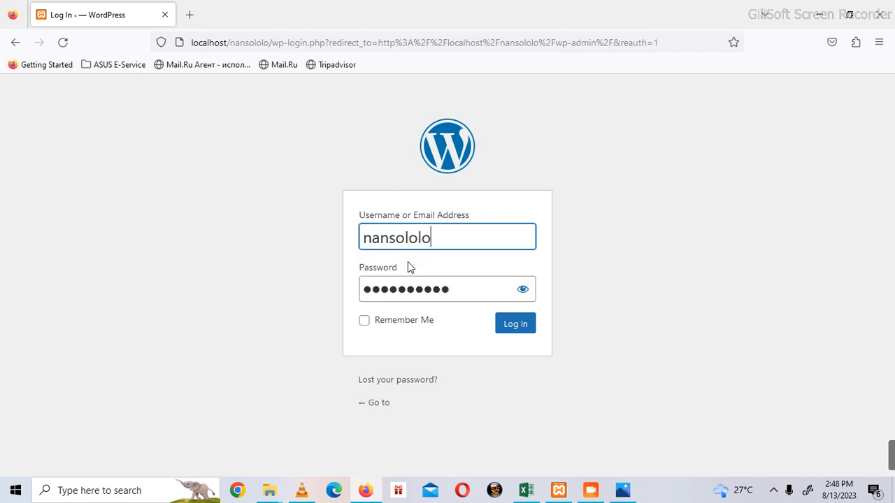
pyautogui.click(521, 292)
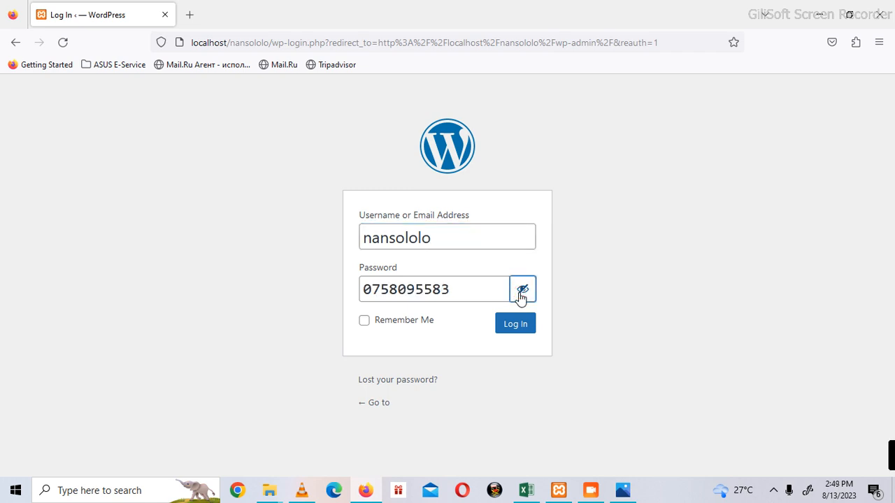
pyautogui.click(517, 325)
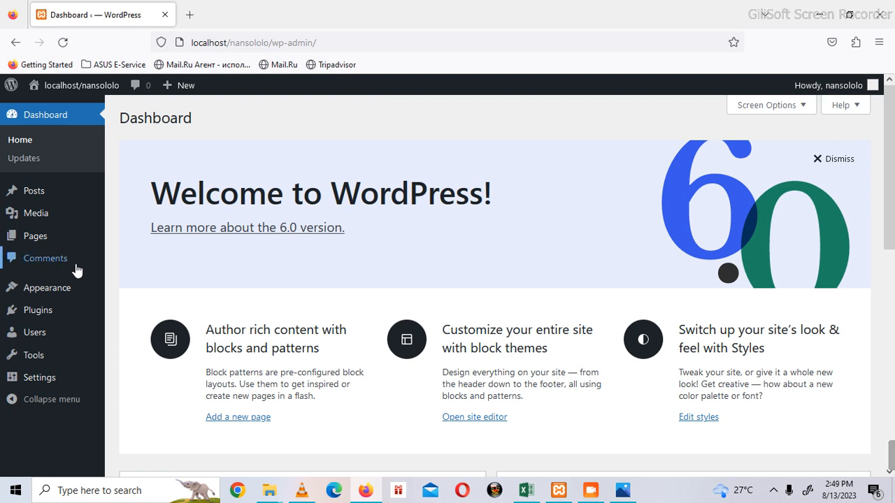
# Step: Trash both pages, Privacy Policy and Sample Page, via Bulk actions
pyautogui.moveTo(54, 250)
pyautogui.click(54, 249)
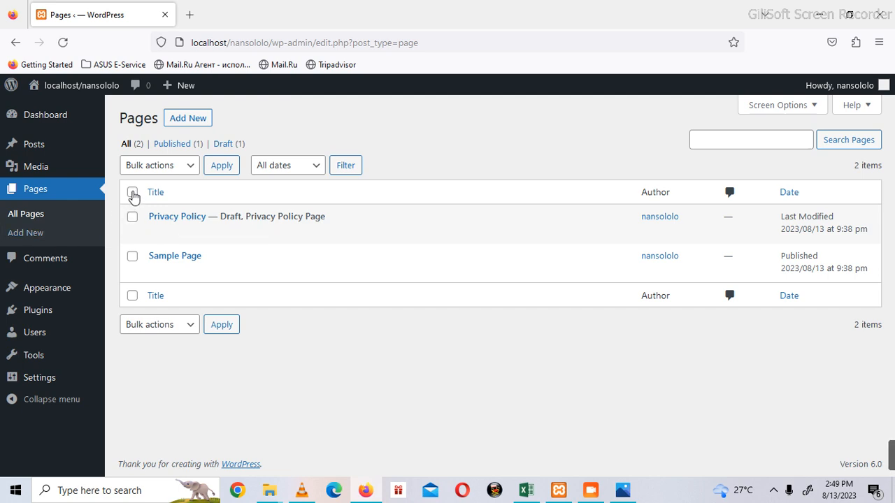
pyautogui.click(133, 194)
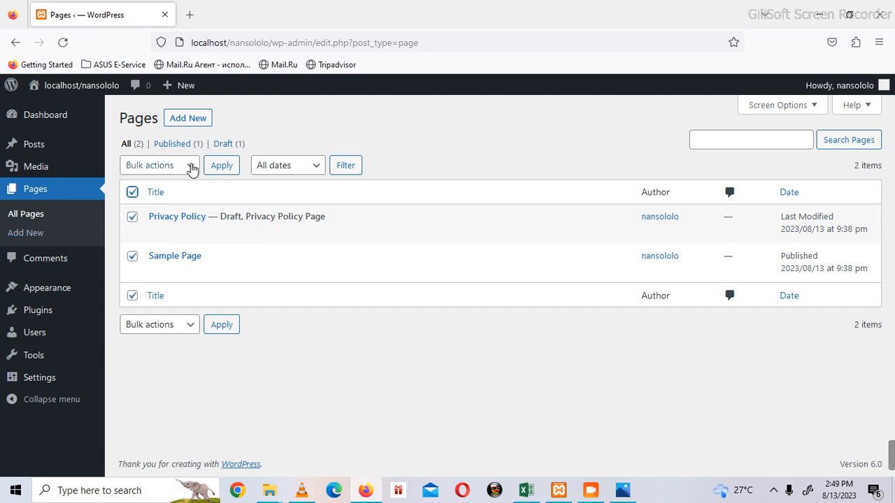
pyautogui.click(191, 168)
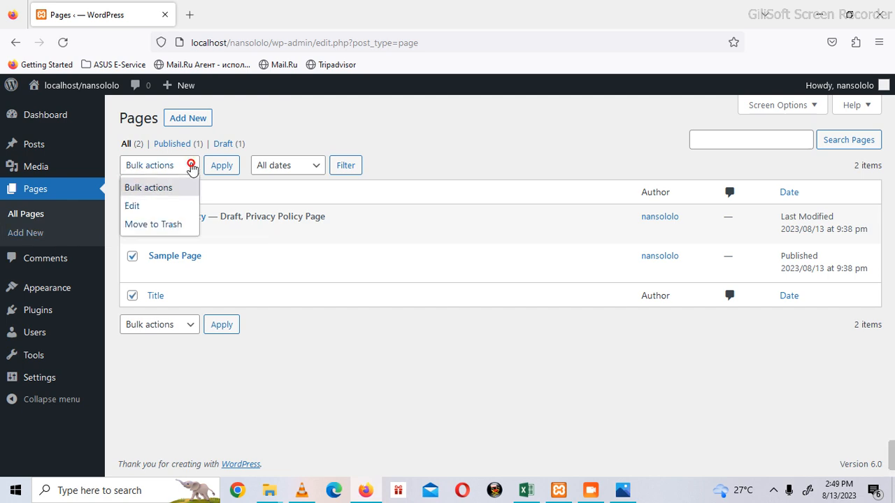
pyautogui.click(170, 225)
pyautogui.click(219, 175)
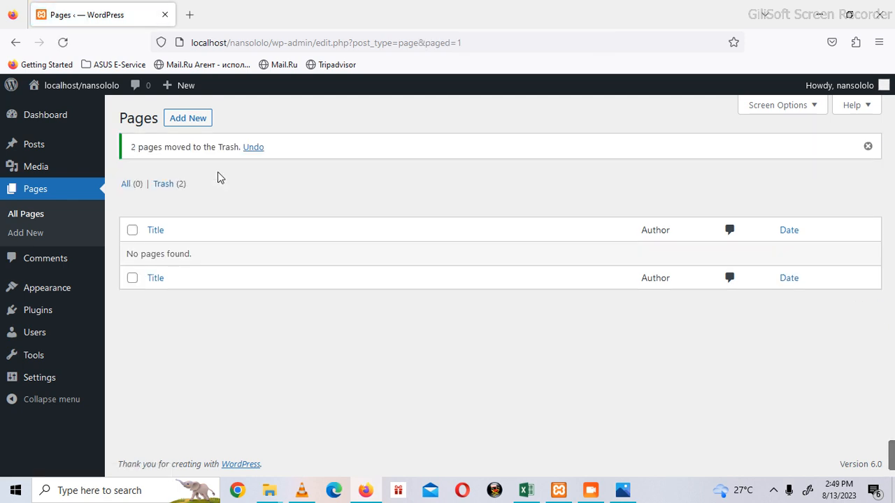
# Step: Trash the Hello world! post via Bulk actions so no posts remain
pyautogui.click(49, 152)
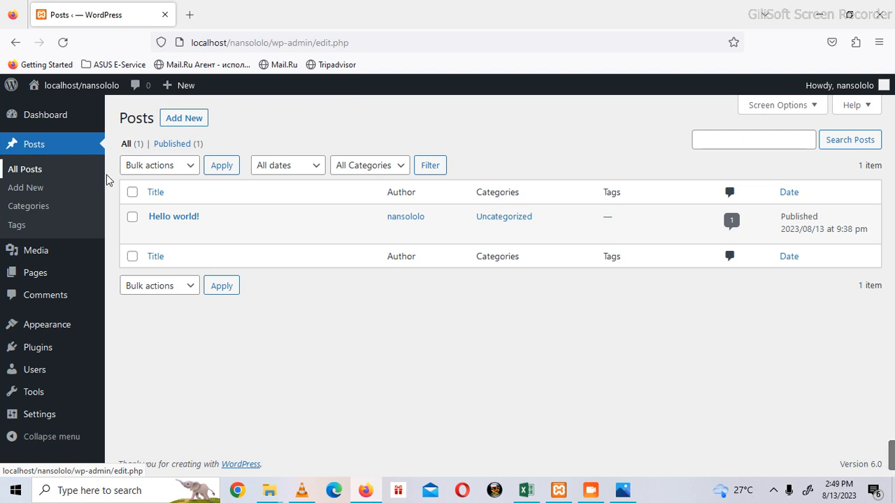
pyautogui.click(132, 192)
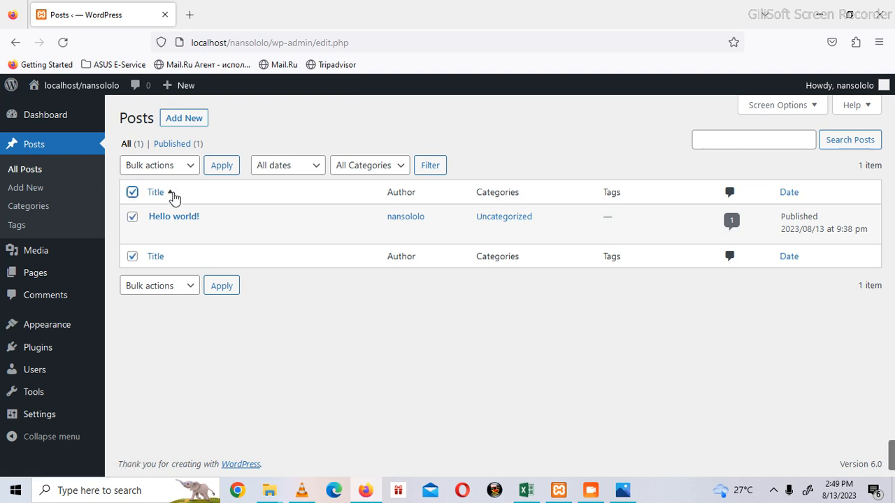
pyautogui.click(188, 171)
pyautogui.click(171, 224)
pyautogui.click(223, 168)
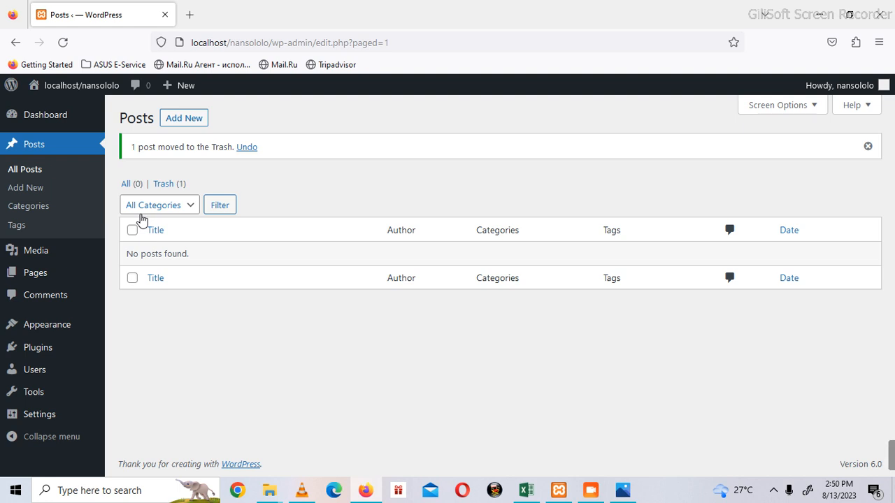
# Step: Open the localhost/nansololo front page in a new browser tab
pyautogui.click(191, 14)
pyautogui.write('lo')
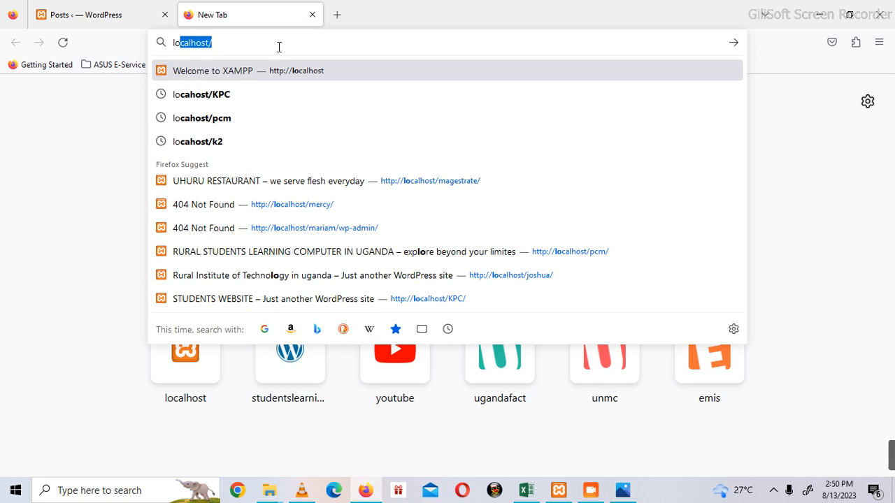
pyautogui.press('Return')
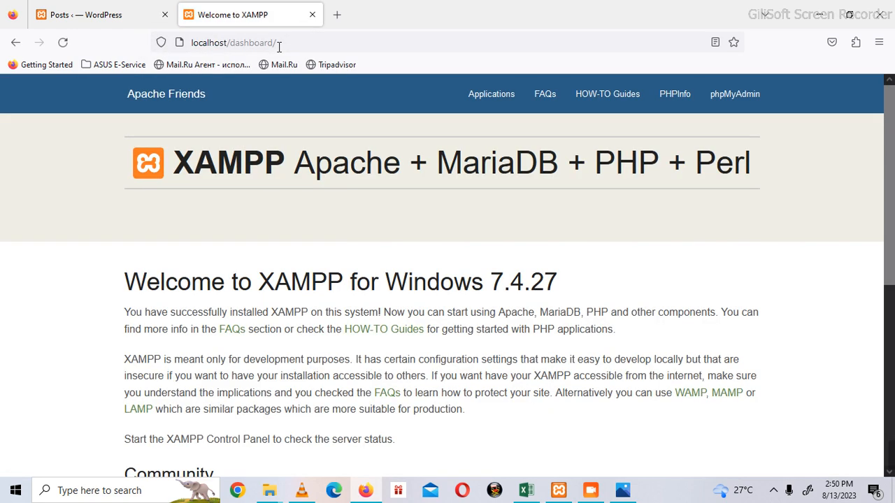
pyautogui.click(291, 45)
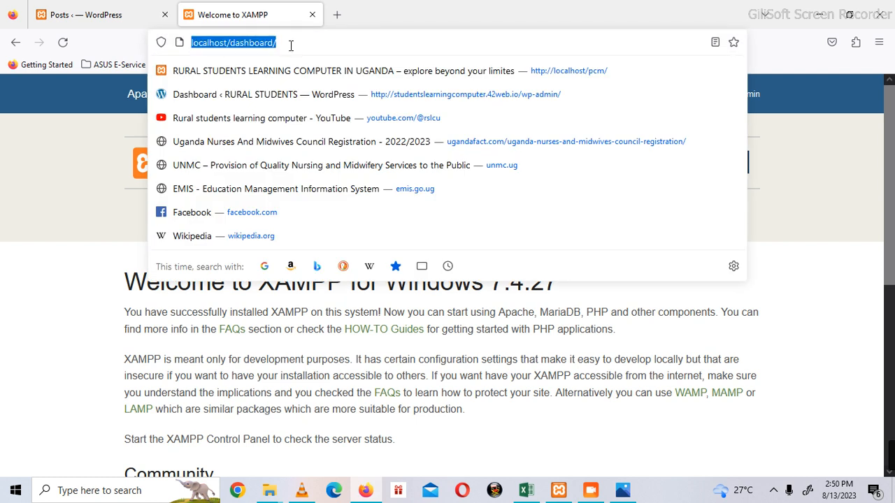
pyautogui.click(291, 46)
pyautogui.press('BackSpace')
pyautogui.press('BackSpace')
pyautogui.press('BackSpace')
pyautogui.press('BackSpace')
pyautogui.press('BackSpace')
pyautogui.press('BackSpace')
pyautogui.press('BackSpace')
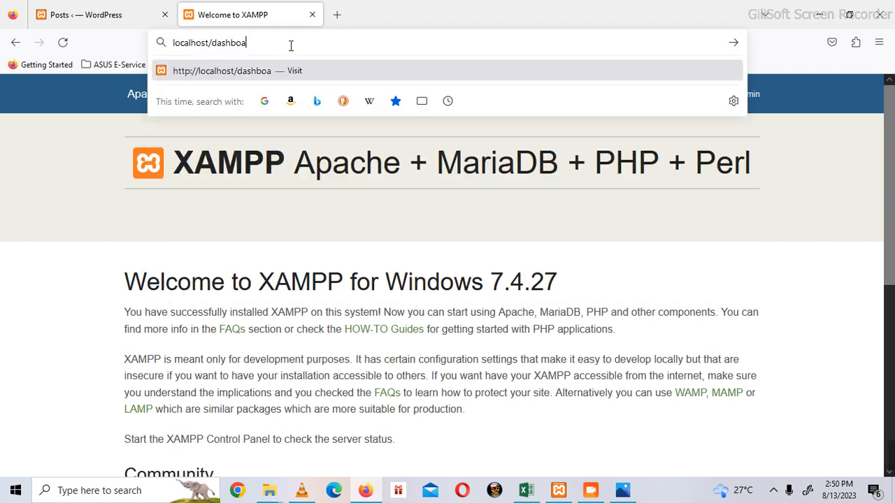
pyautogui.press('BackSpace')
pyautogui.press('BackSpace')
pyautogui.press('BackSpace')
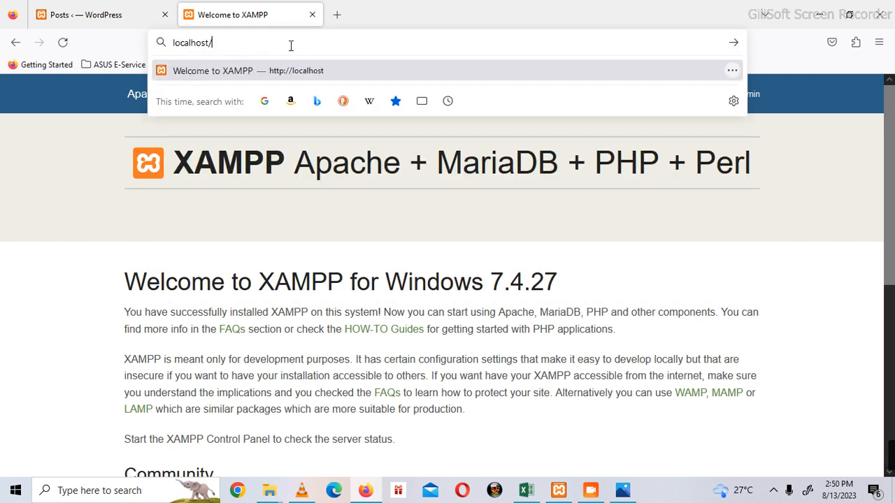
pyautogui.write('na')
pyautogui.press('Return')
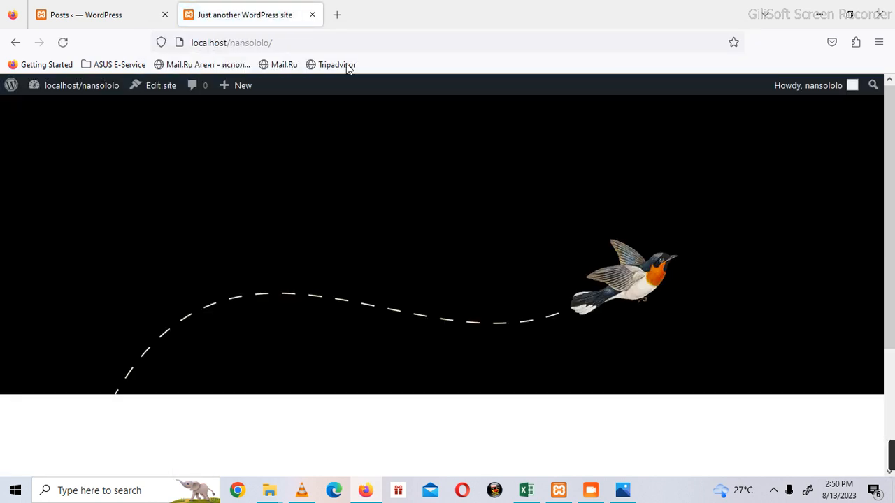
# Step: Scroll through the empty front page, then return to the admin Posts tab
pyautogui.moveTo(889, 158)
pyautogui.mouseDown()
pyautogui.moveTo(893, 177)
pyautogui.moveTo(888, 162)
pyautogui.mouseUp()
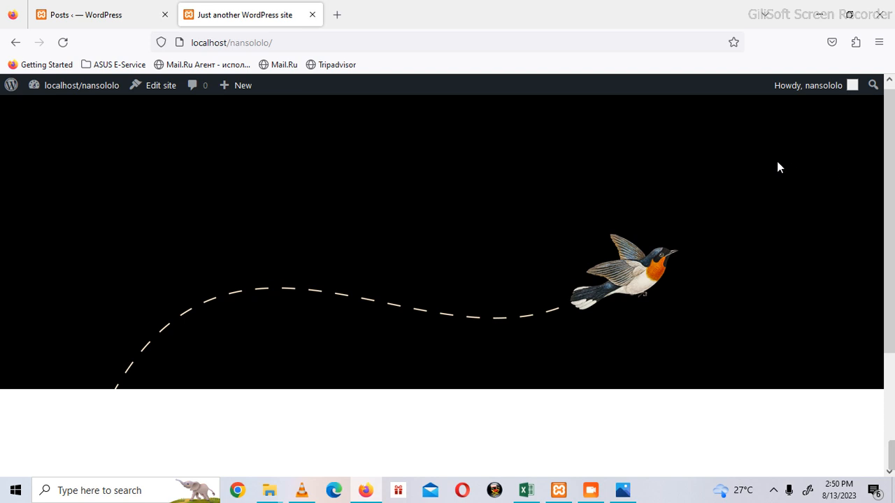
pyautogui.moveTo(890, 198)
pyautogui.mouseDown()
pyautogui.moveTo(888, 335)
pyautogui.moveTo(888, 197)
pyautogui.mouseUp()
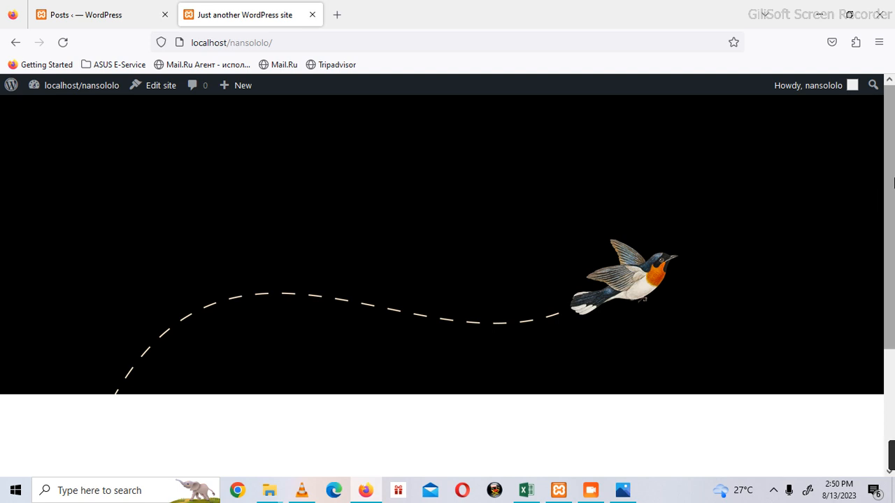
pyautogui.scroll(-3, 894, 182)
pyautogui.scroll(3, 892, 175)
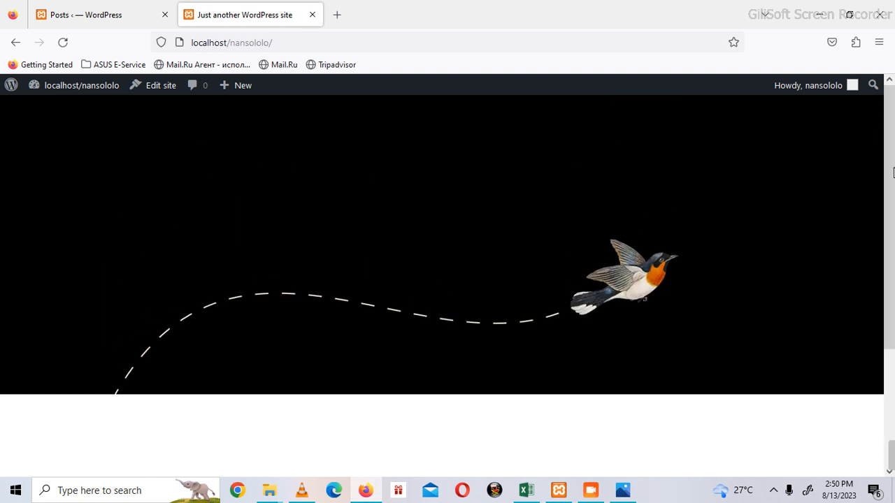
pyautogui.click(130, 20)
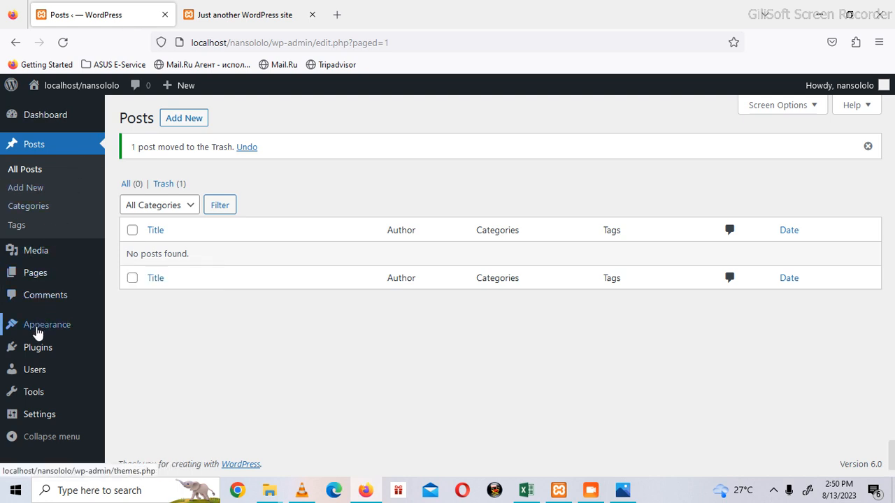
# Step: Reach the Upload Theme form under Appearance > Themes > Add New
pyautogui.moveTo(36, 339)
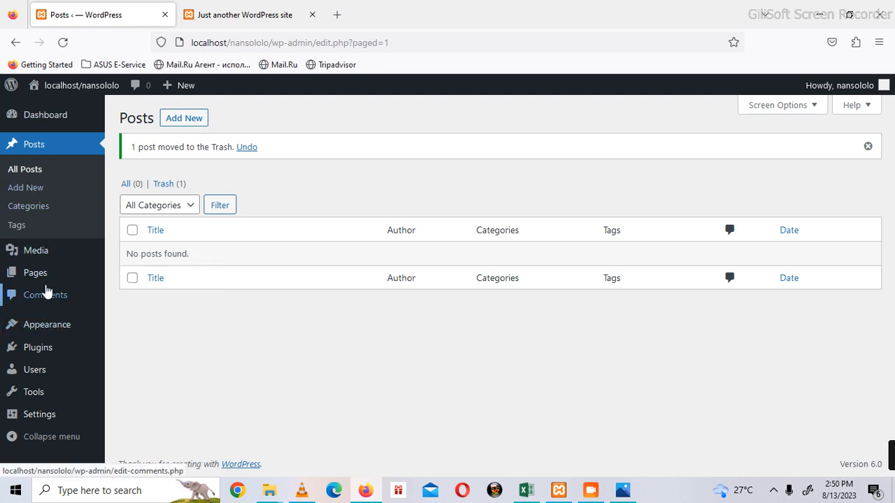
pyautogui.click(40, 323)
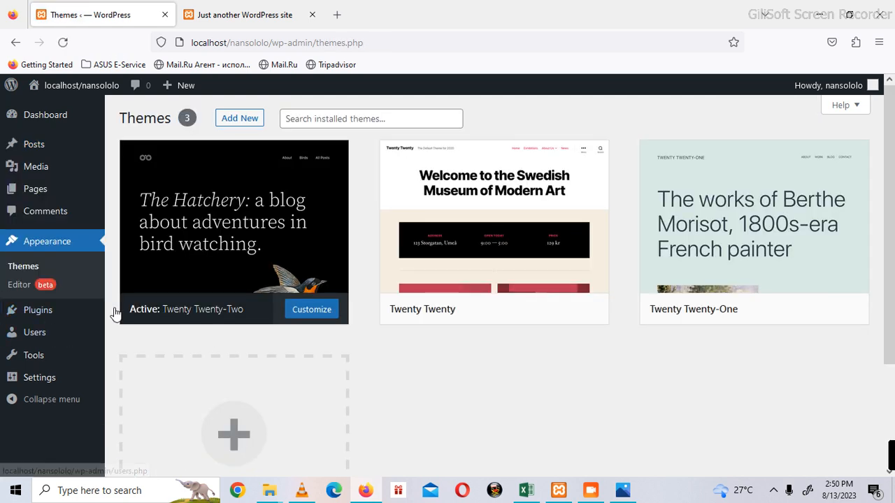
pyautogui.click(239, 118)
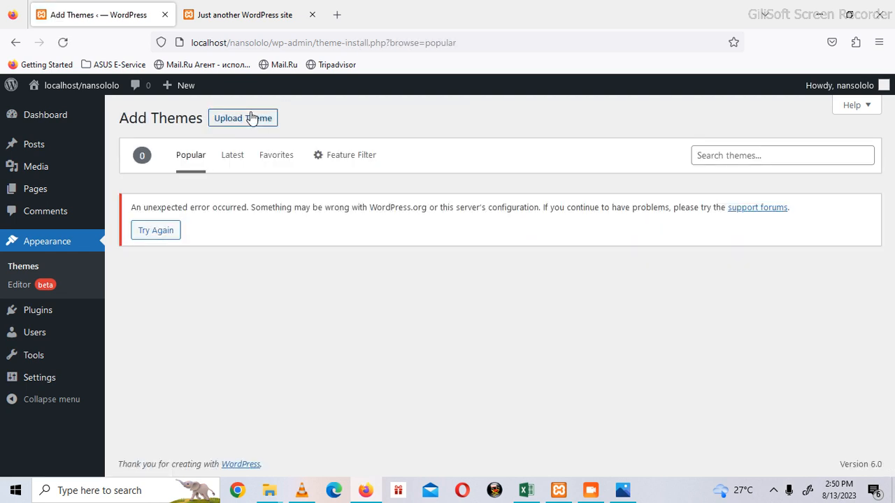
pyautogui.click(248, 121)
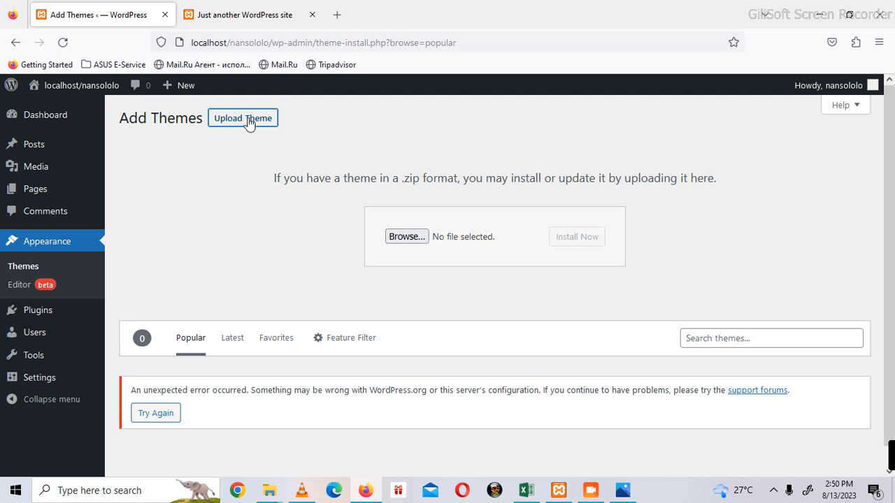
# Step: Choose astra.3.7.9.zip from Desktop > wordpress > softwares as the theme file
pyautogui.click(422, 237)
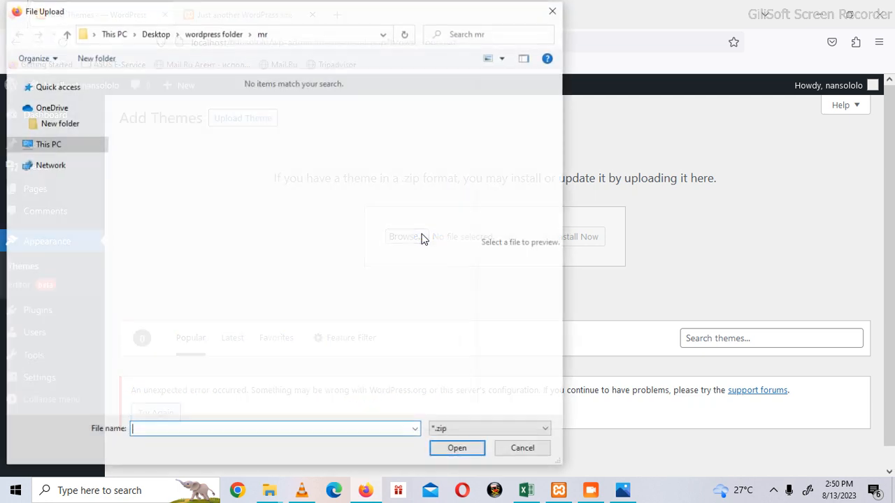
pyautogui.click(69, 179)
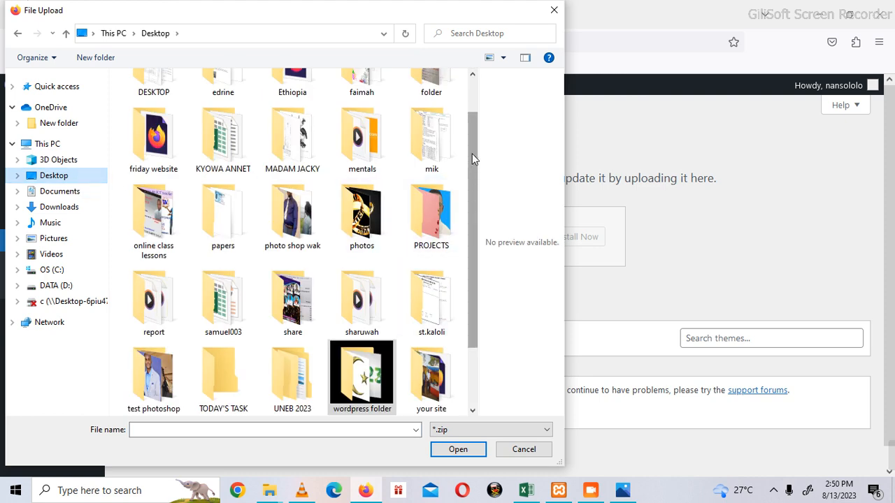
pyautogui.moveTo(472, 160); pyautogui.dragTo(472, 219)
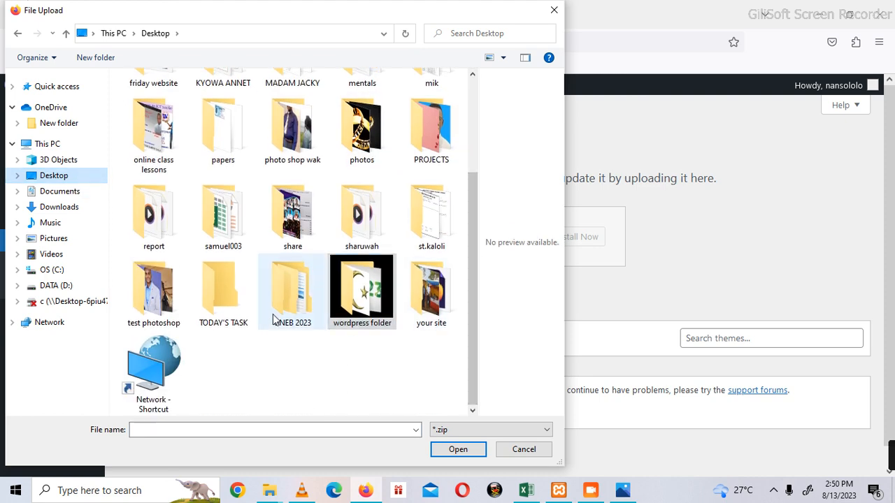
pyautogui.doubleClick(361, 292)
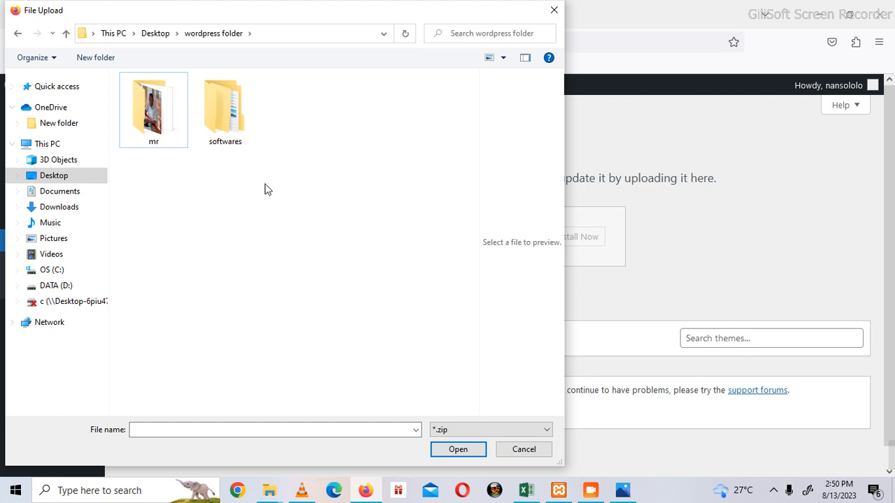
pyautogui.doubleClick(206, 136)
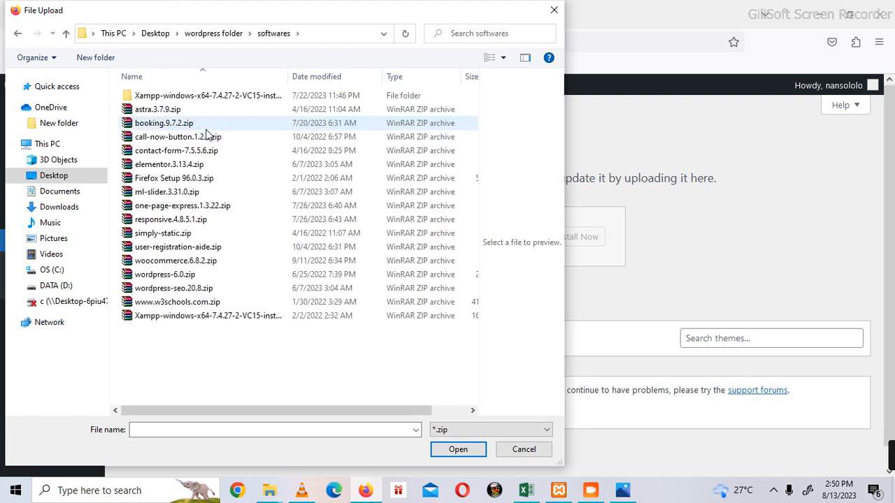
pyautogui.click(177, 112)
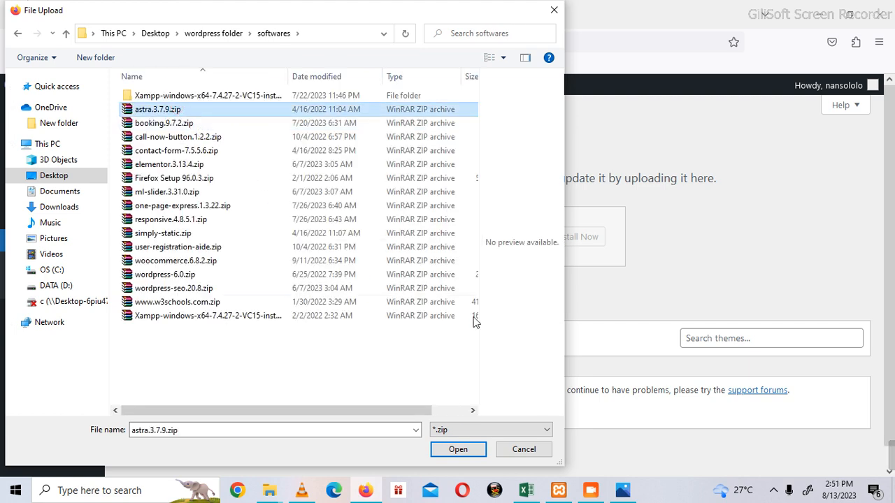
pyautogui.click(452, 450)
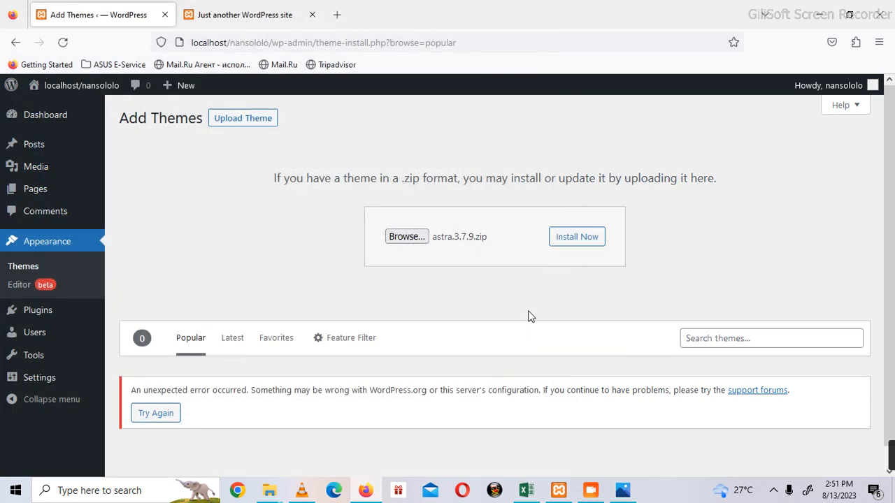
# Step: Install and activate the Astra 3.7.9 theme, then bring up the front-page tab
pyautogui.click(574, 241)
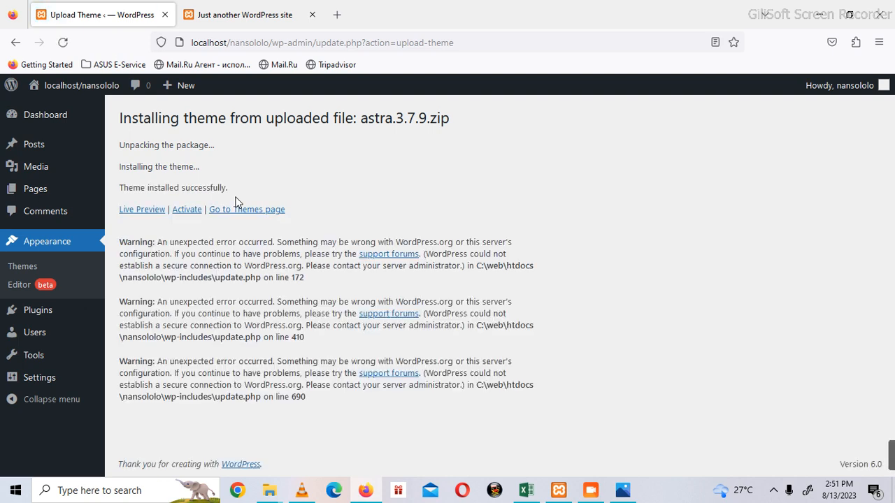
pyautogui.click(193, 213)
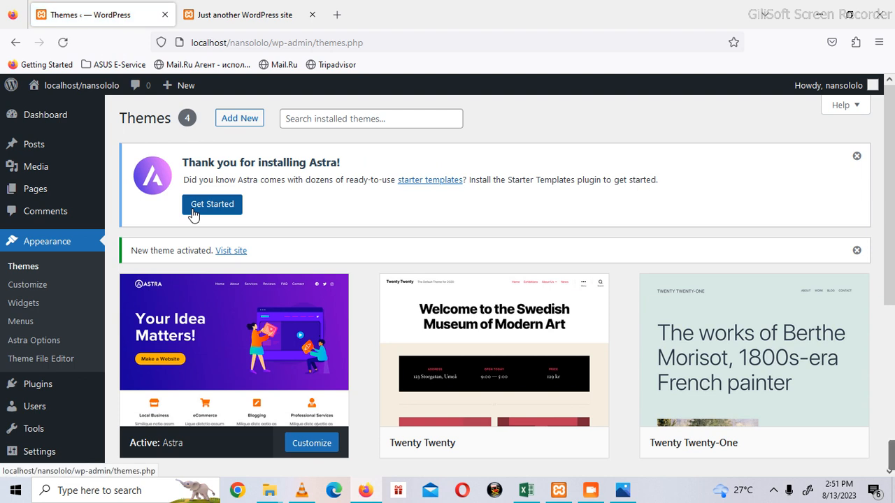
pyautogui.moveTo(259, 356)
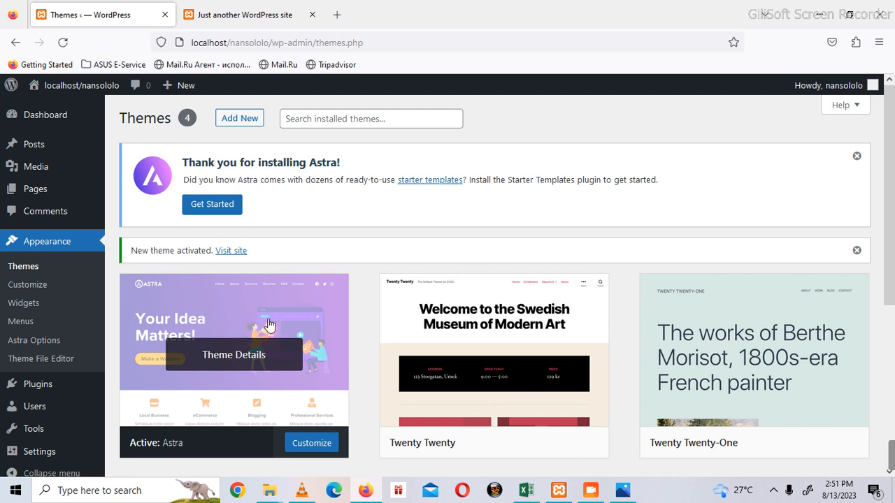
pyautogui.click(255, 11)
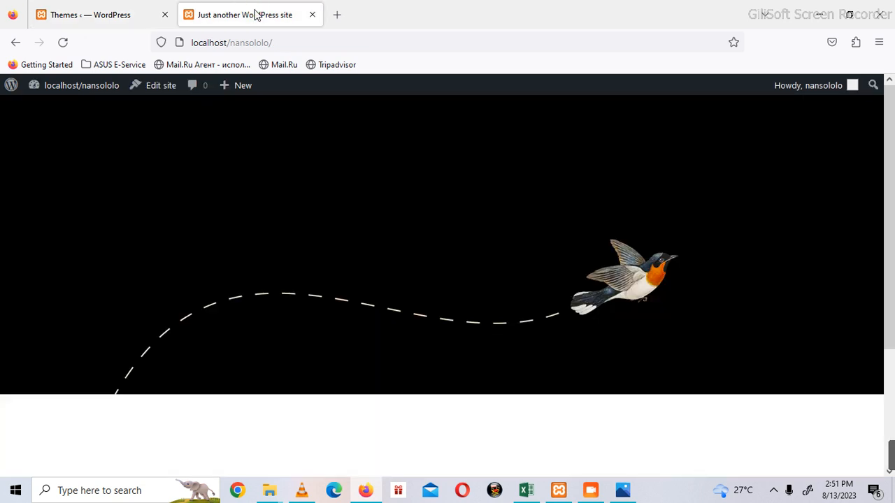
# Step: Reload the front page to see the Astra layout, then return to the Themes tab
pyautogui.click(64, 43)
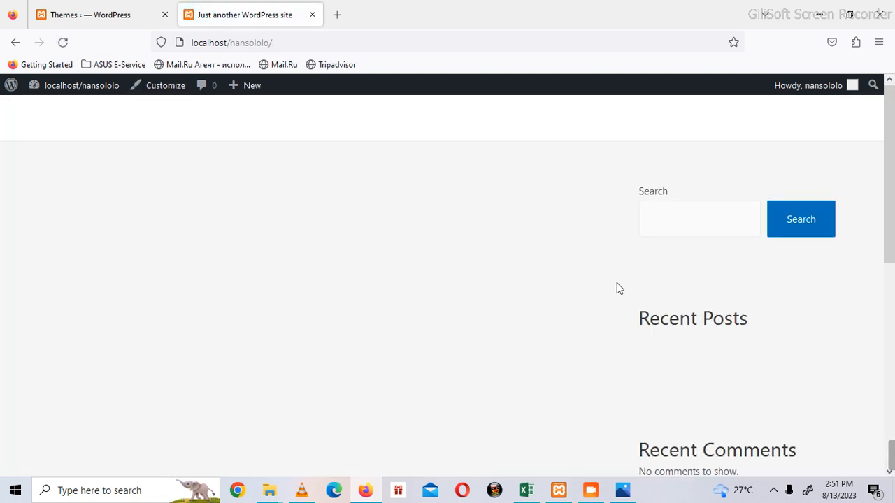
pyautogui.moveTo(887, 140)
pyautogui.mouseDown()
pyautogui.moveTo(872, 393)
pyautogui.moveTo(882, 143)
pyautogui.mouseUp()
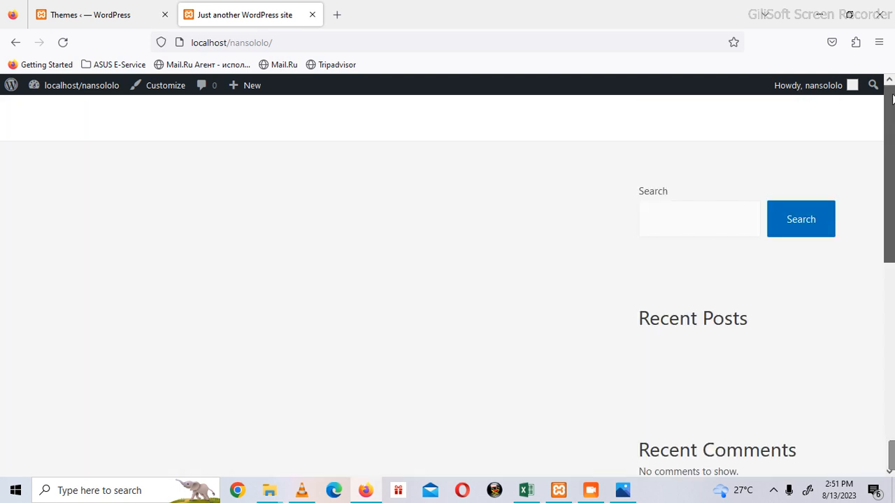
pyautogui.click(91, 13)
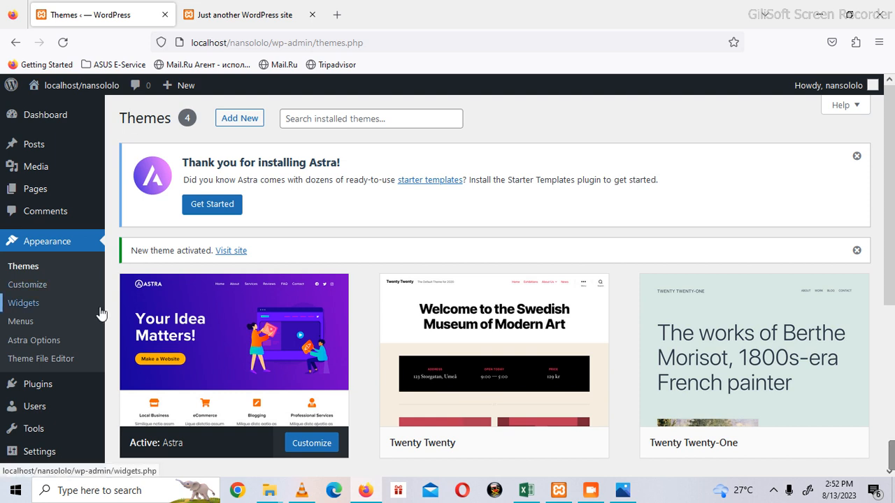
# Step: Go from the Plugins list to the Add Plugins page
pyautogui.moveTo(35, 384)
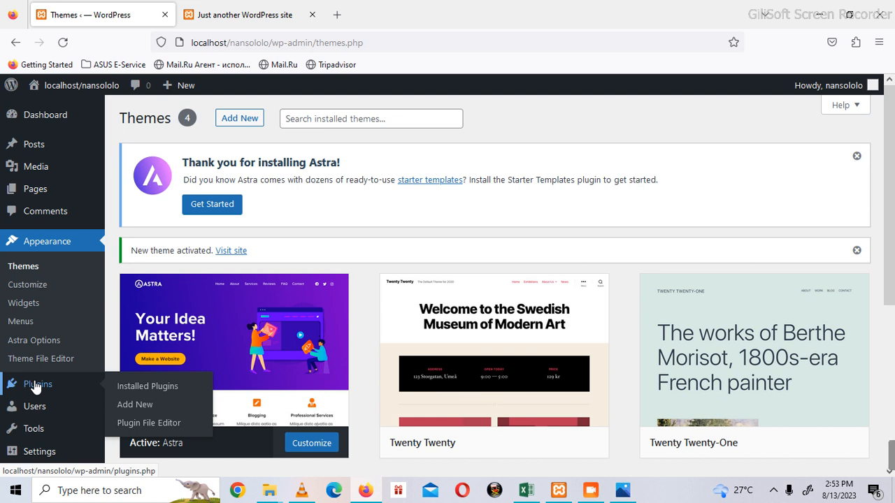
pyautogui.click(36, 387)
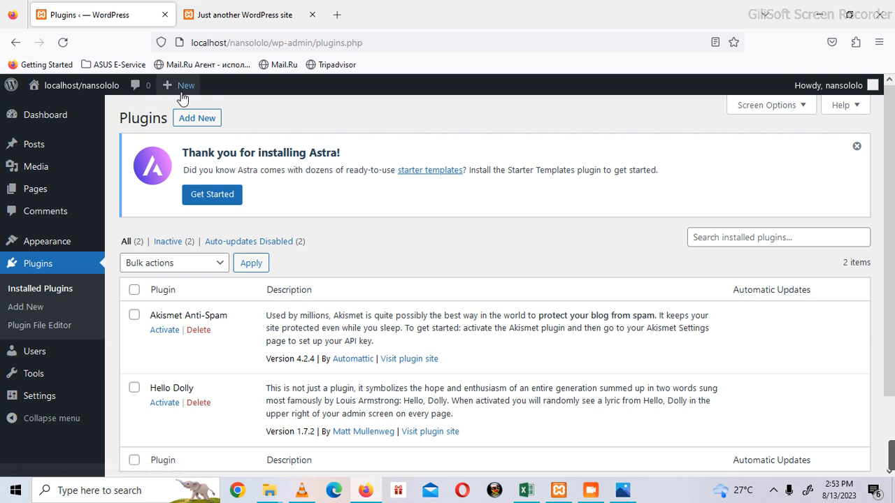
pyautogui.click(201, 119)
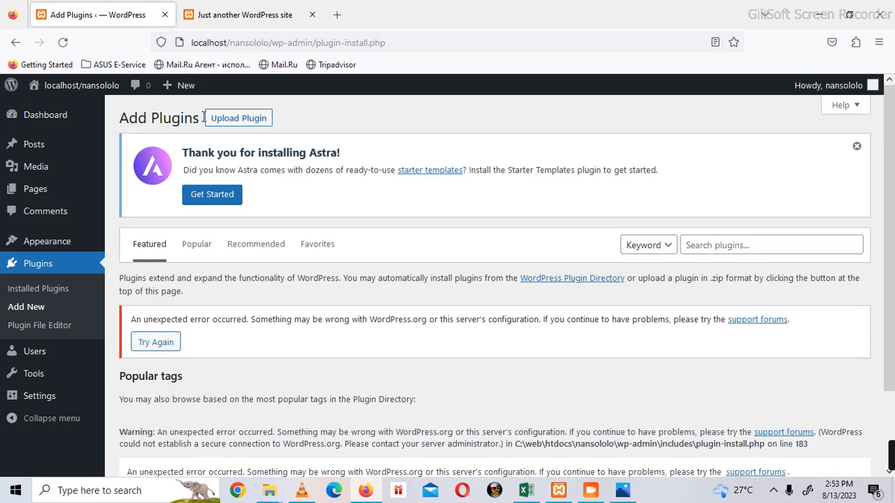
# Step: Upload simply-static.zip, install it, and activate the Simply Static plugin
pyautogui.click(258, 125)
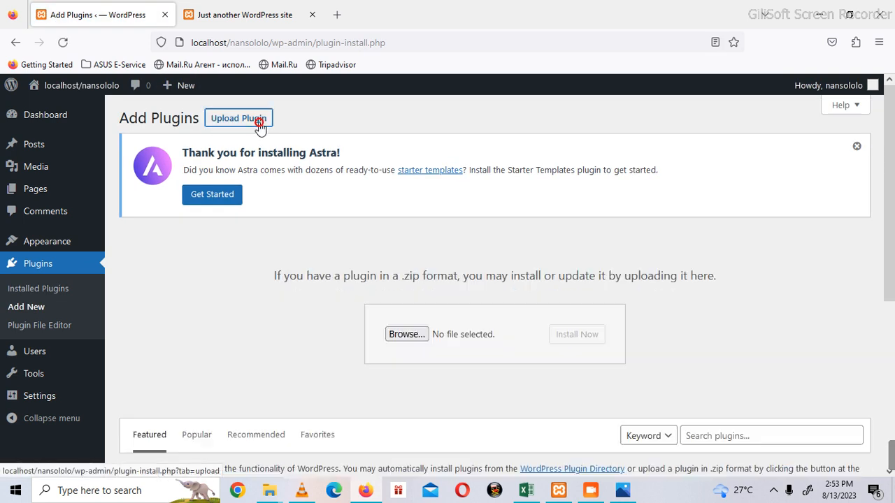
pyautogui.click(404, 333)
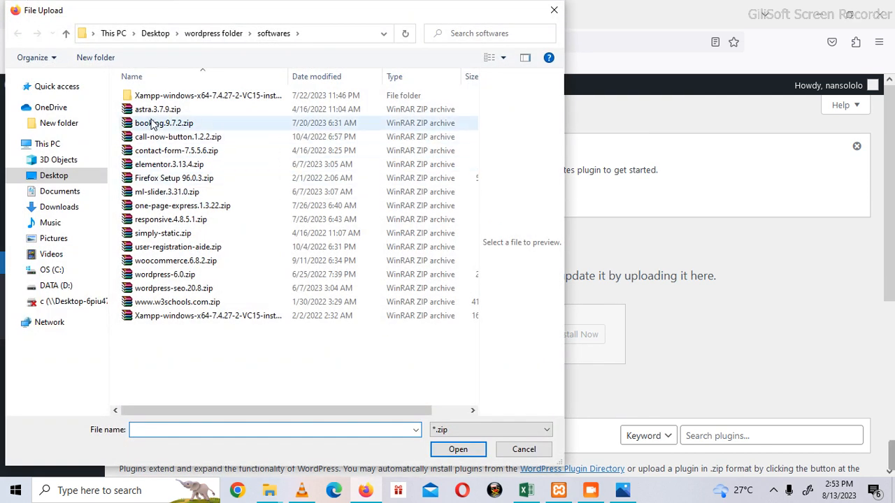
pyautogui.click(152, 234)
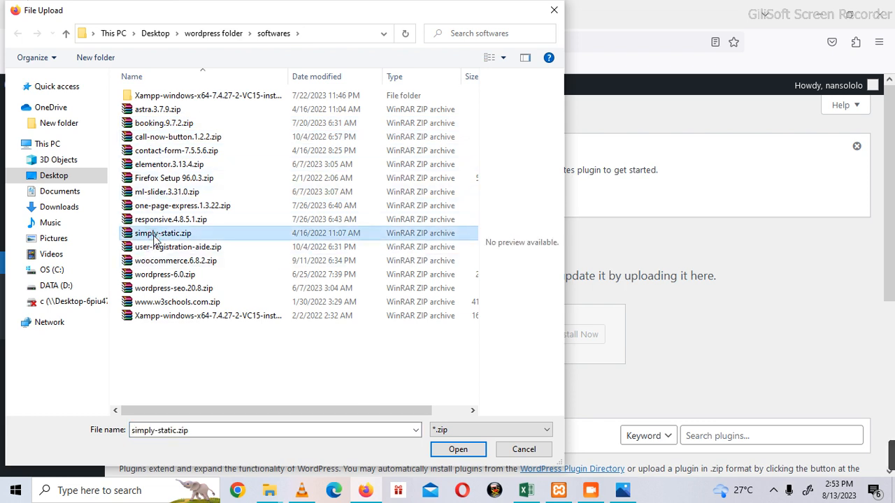
pyautogui.click(447, 450)
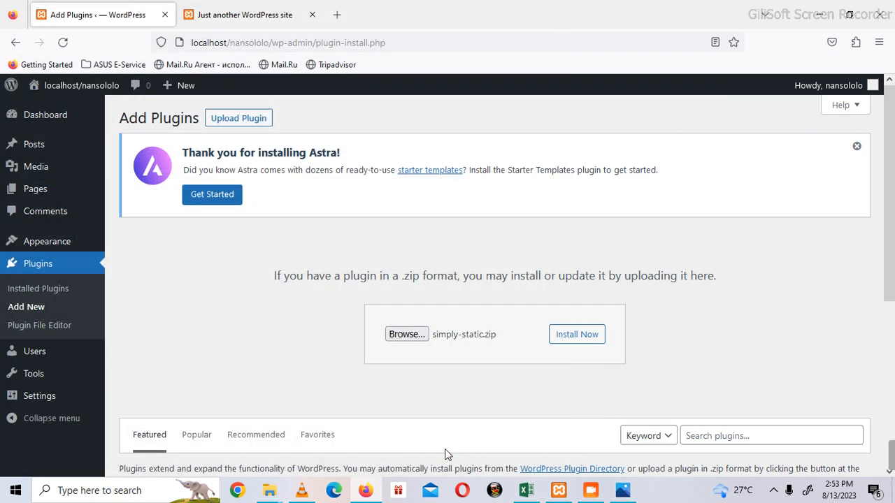
pyautogui.click(577, 341)
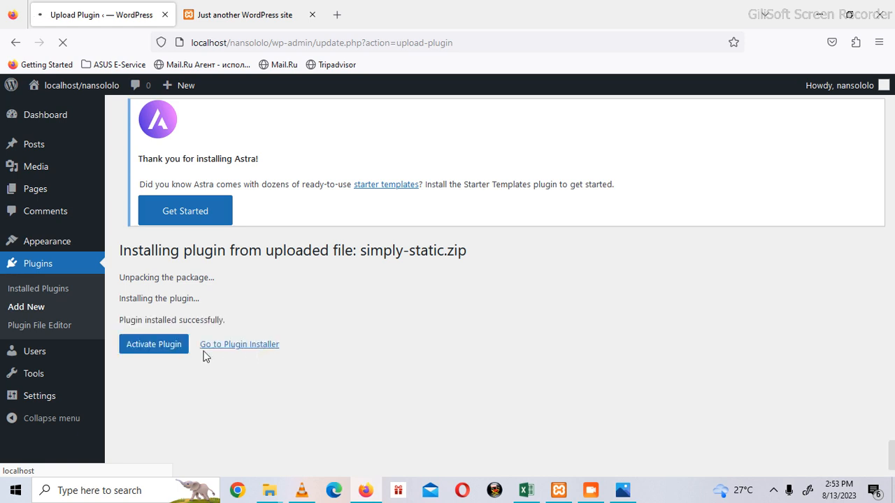
pyautogui.click(162, 323)
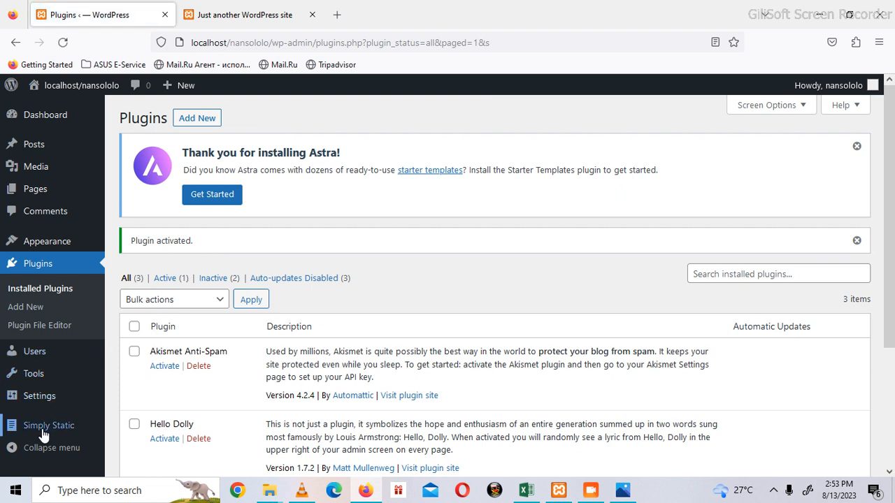
pyautogui.moveTo(38, 427)
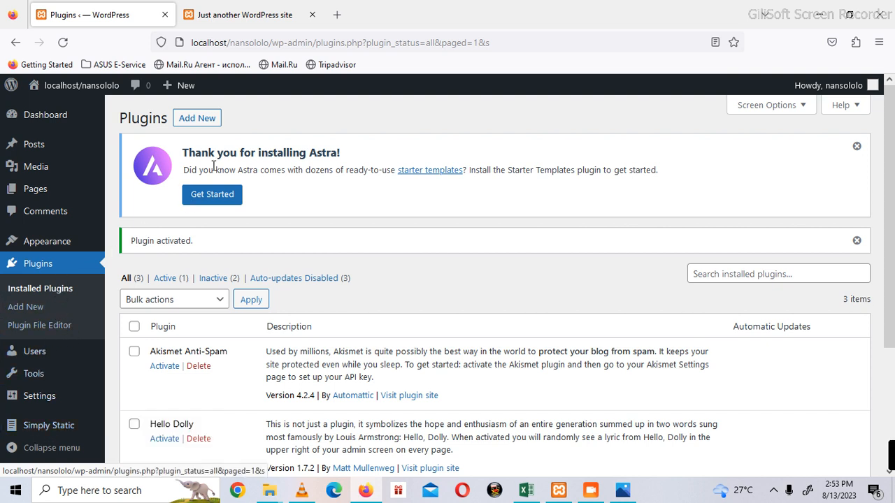
# Step: Upload contact-form-7.5.5.6.zip as a new plugin, install it, and activate it
pyautogui.click(200, 120)
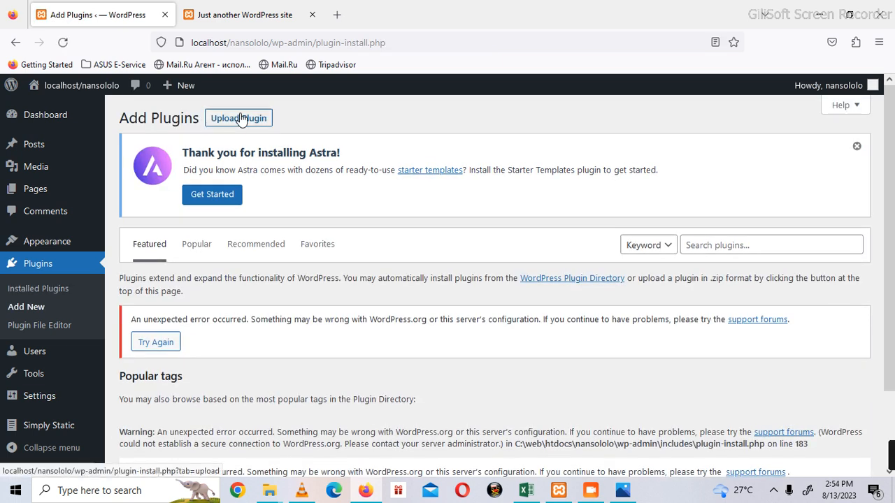
pyautogui.click(238, 119)
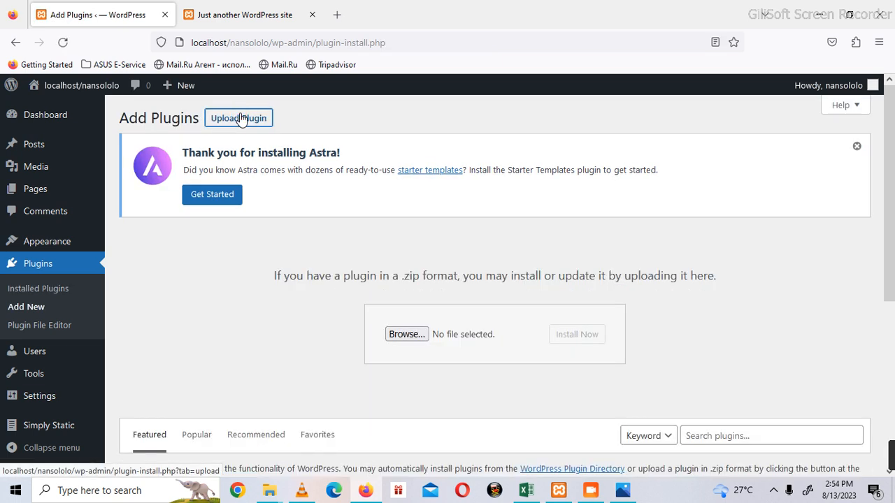
pyautogui.click(409, 336)
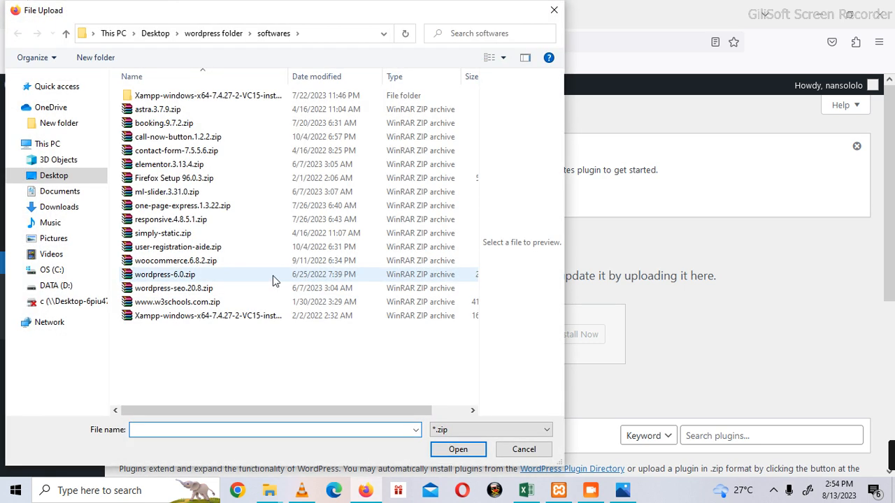
pyautogui.click(175, 150)
pyautogui.click(453, 449)
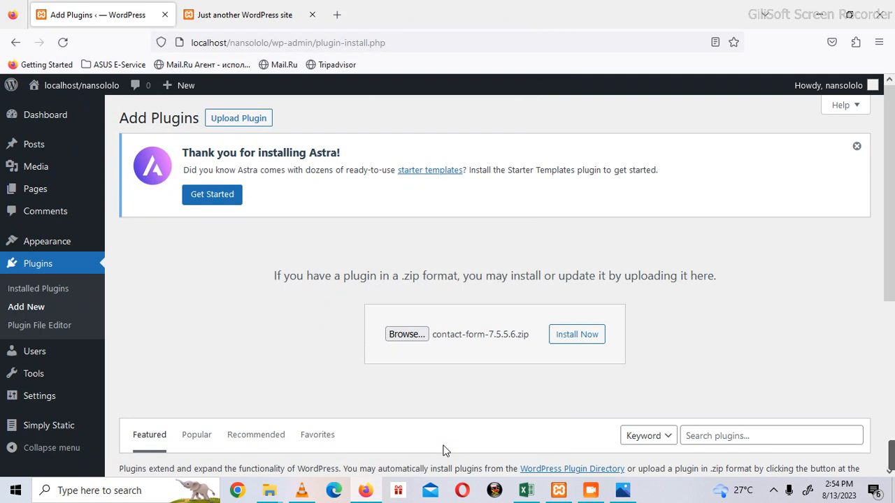
pyautogui.click(595, 343)
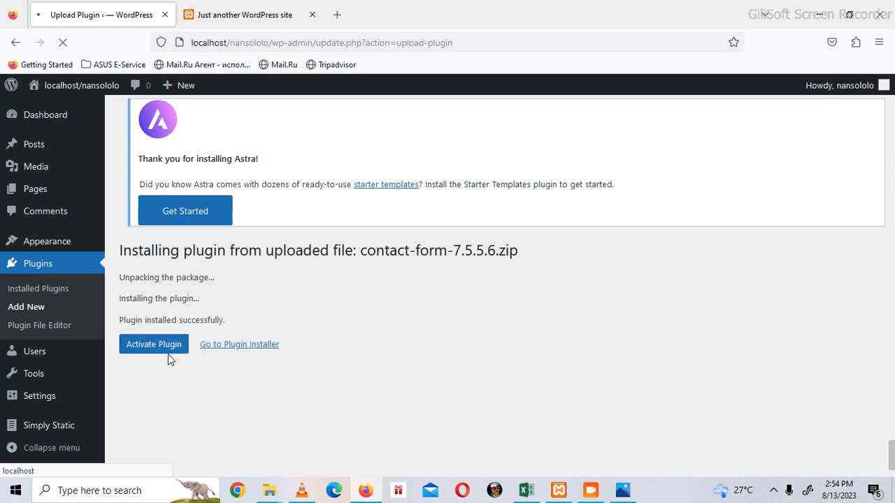
pyautogui.click(158, 318)
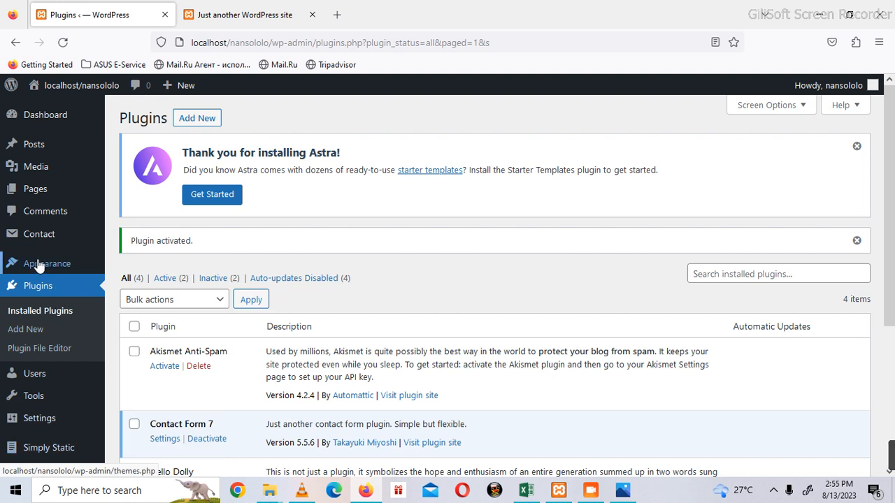
# Step: Review the Plugins list showing Contact Form 7 5.5.6 active among 4 plugins
pyautogui.moveTo(19, 238)
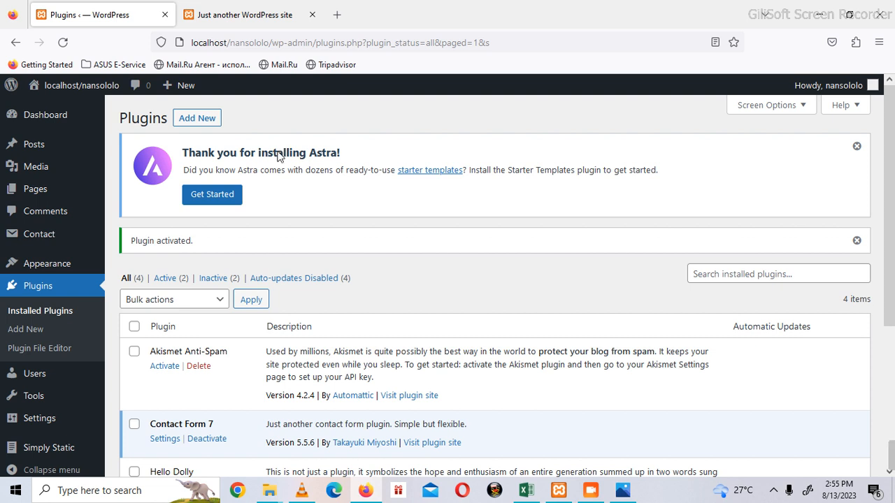
pyautogui.moveTo(58, 271)
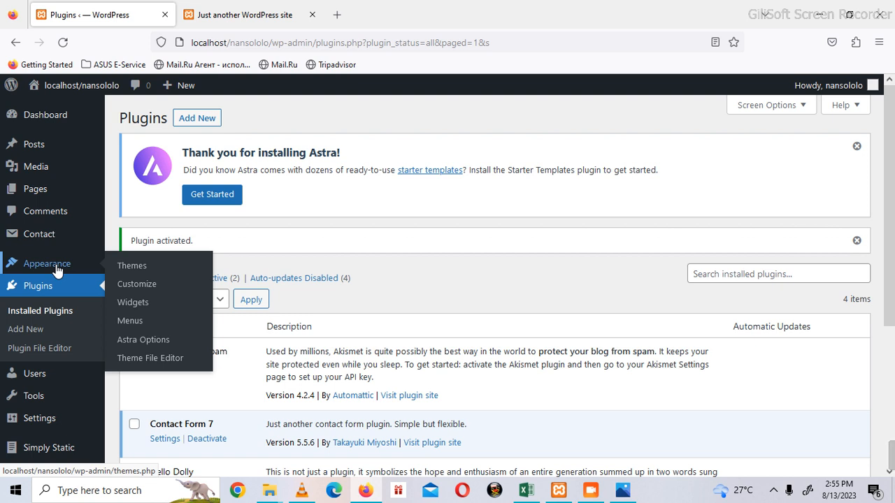
# Step: From Appearance > Themes, launch the Customizer for the active Astra theme
pyautogui.click(58, 270)
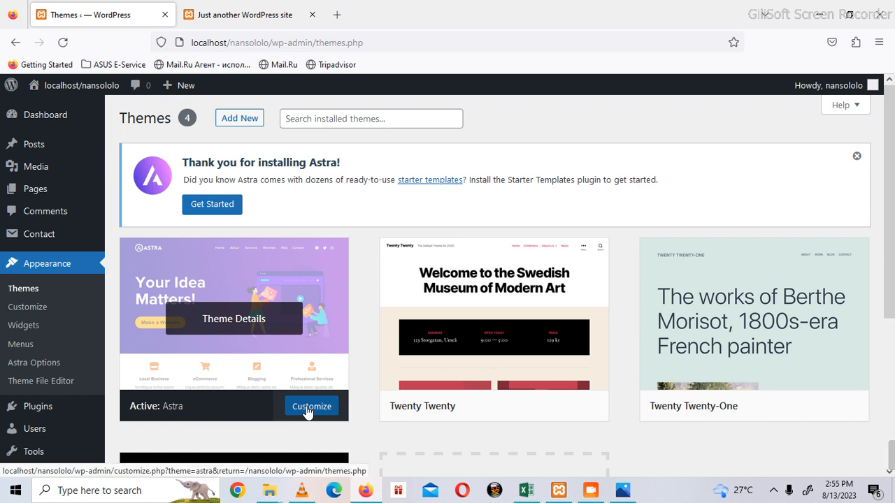
pyautogui.click(308, 409)
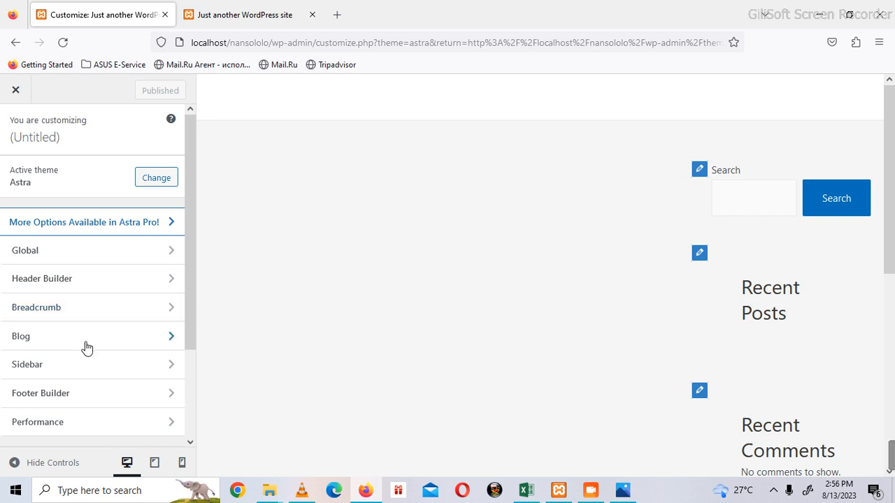
# Step: Set the Default Layout, Pages, Blog Posts and Archives sidebar options to No Sidebar
pyautogui.click(45, 372)
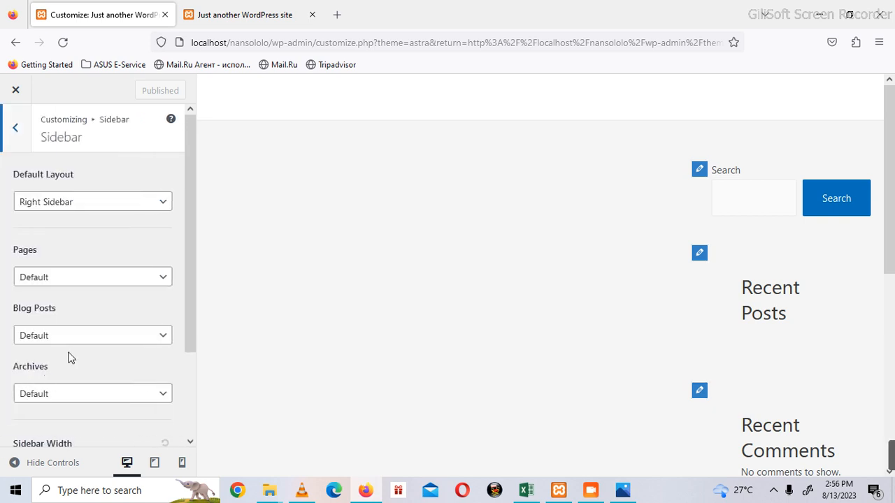
pyautogui.click(74, 201)
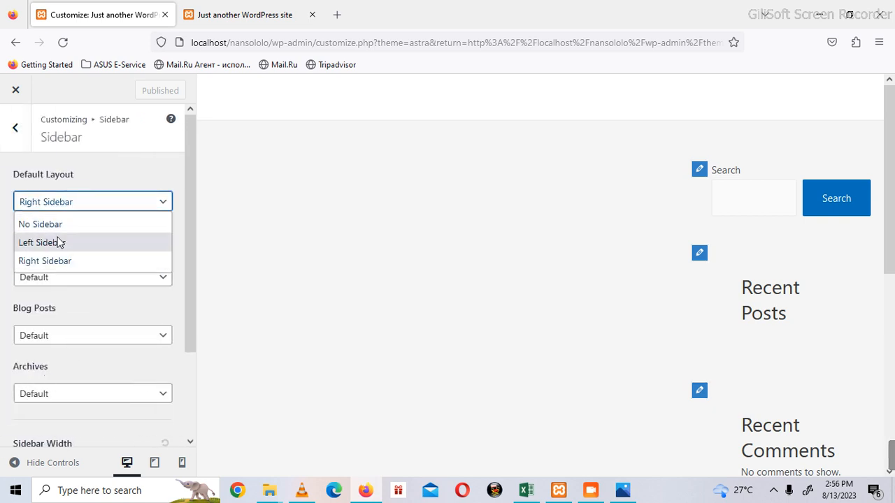
pyautogui.click(57, 225)
pyautogui.click(72, 279)
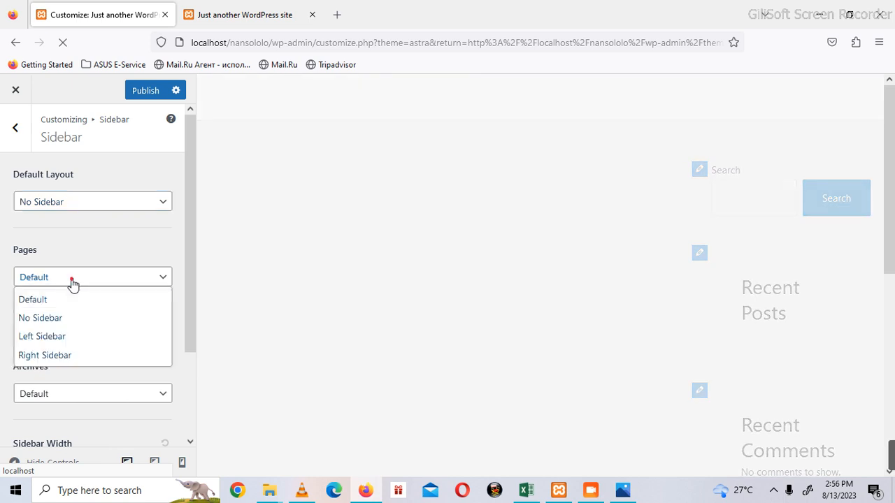
pyautogui.click(63, 319)
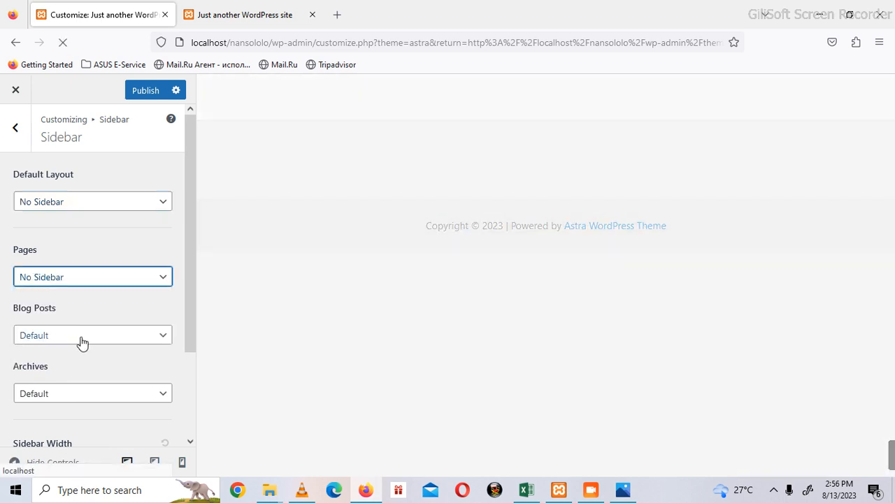
pyautogui.click(82, 337)
pyautogui.click(62, 375)
pyautogui.click(79, 393)
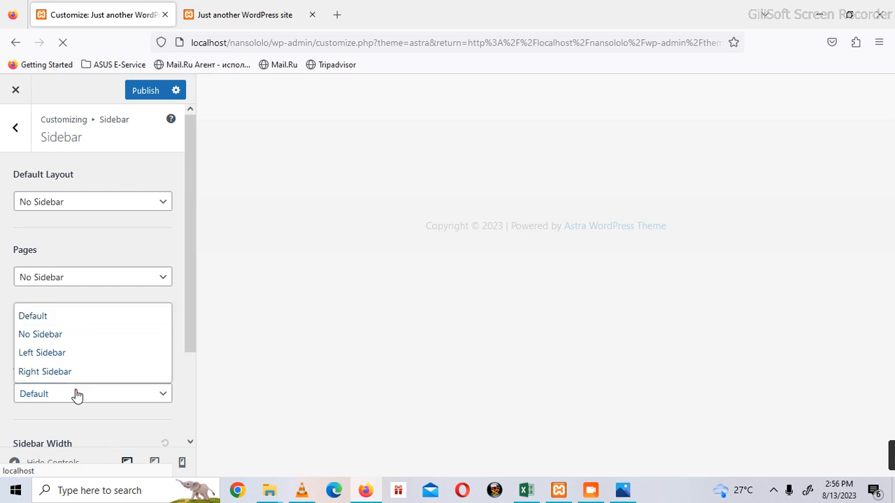
pyautogui.click(60, 340)
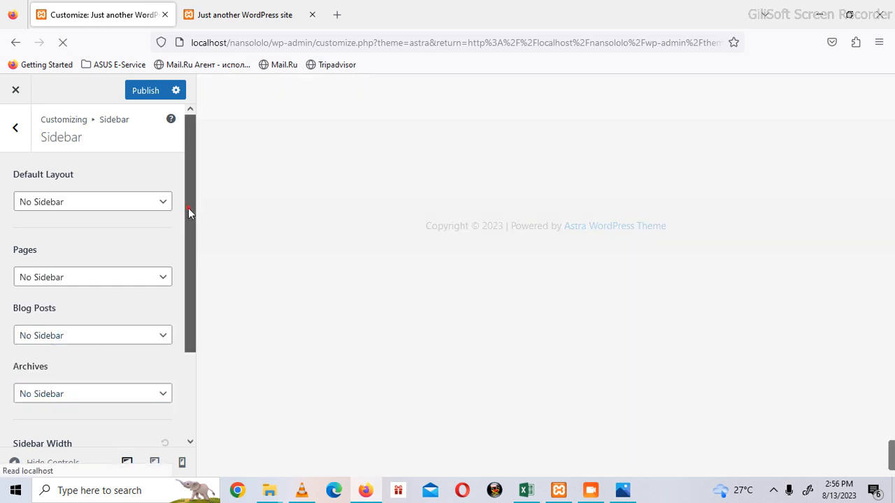
pyautogui.moveTo(188, 207); pyautogui.dragTo(186, 343)
pyautogui.moveTo(189, 273); pyautogui.dragTo(191, 160)
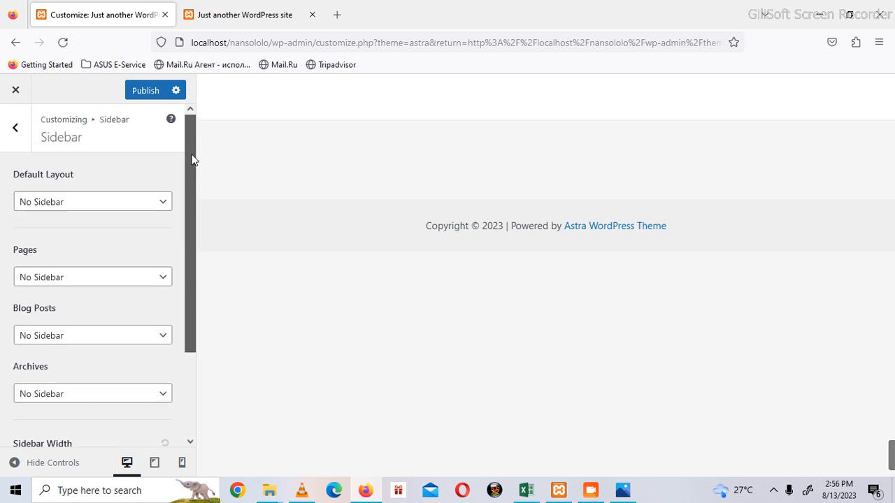
pyautogui.click(19, 134)
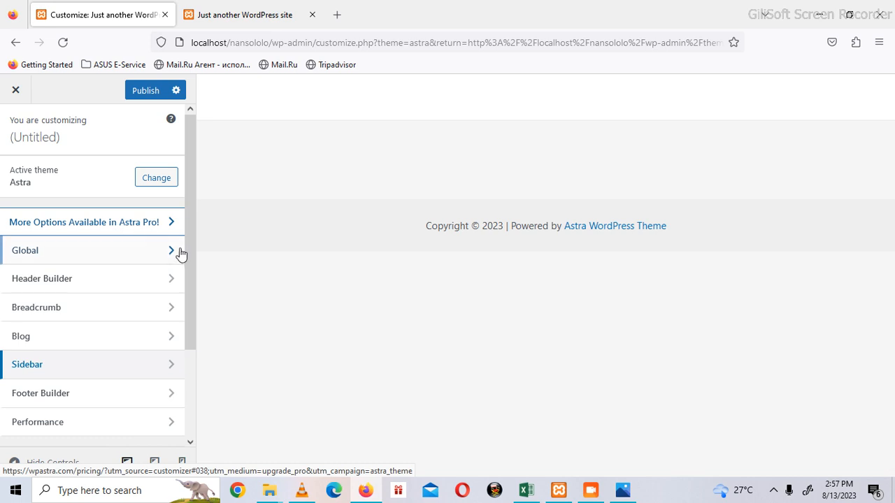
# Step: In Global > Typography, apply the sixth preset, making the body font Work Sans, Normal 400
pyautogui.moveTo(192, 195); pyautogui.dragTo(191, 266)
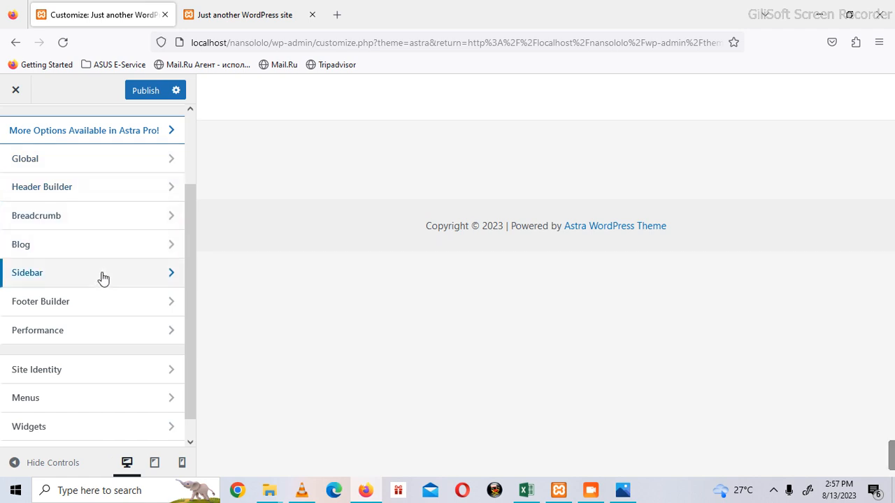
pyautogui.click(67, 167)
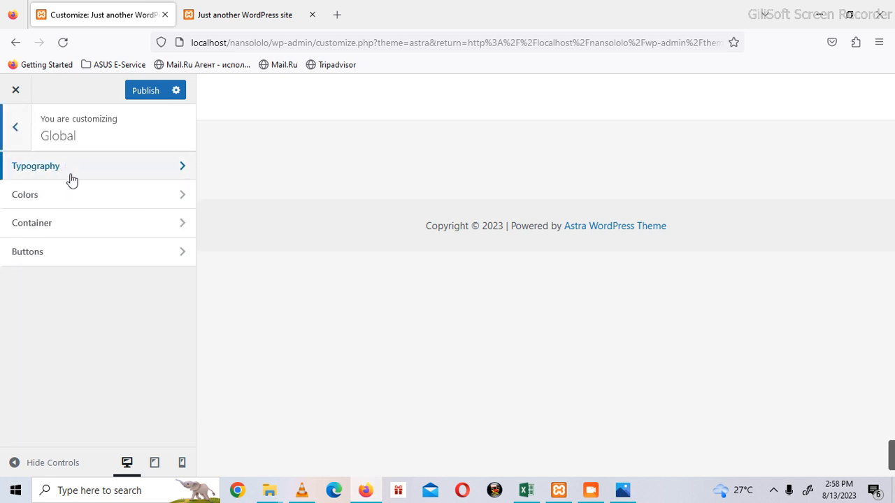
pyautogui.click(71, 176)
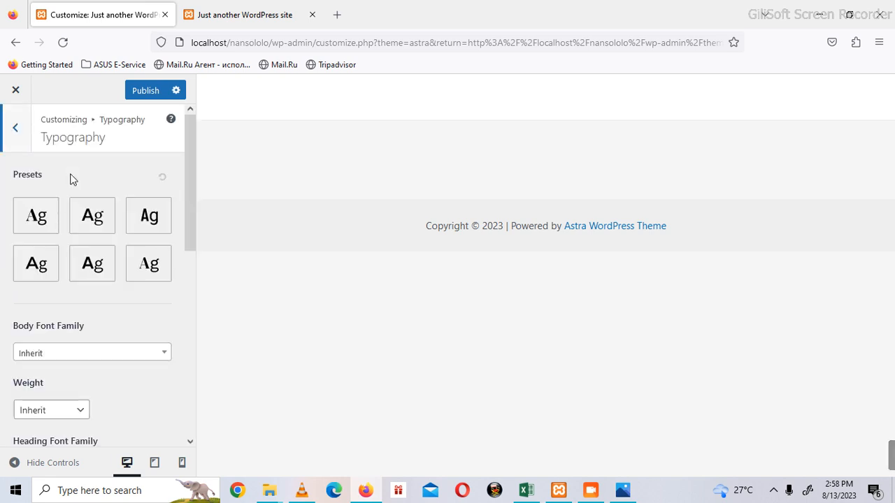
pyautogui.click(163, 356)
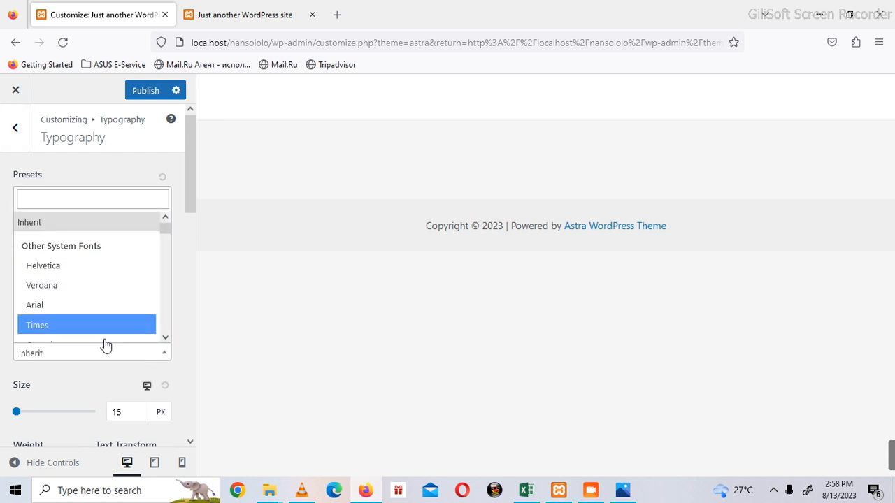
pyautogui.click(163, 354)
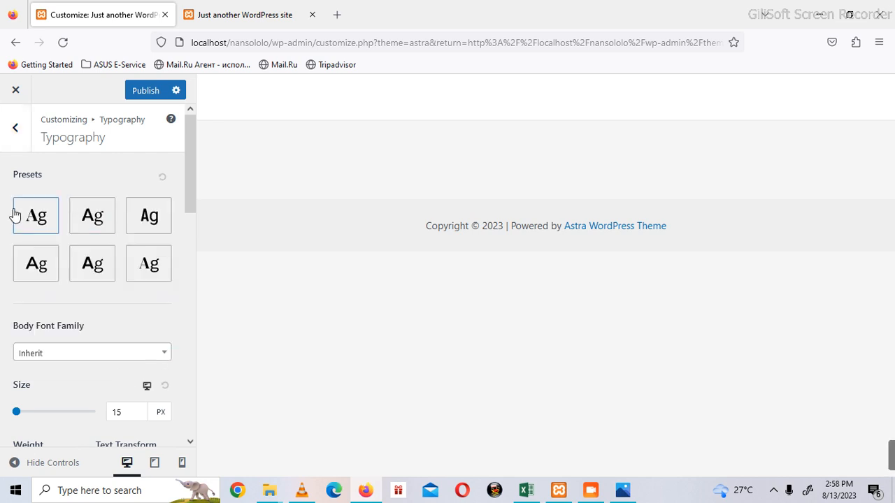
pyautogui.click(147, 265)
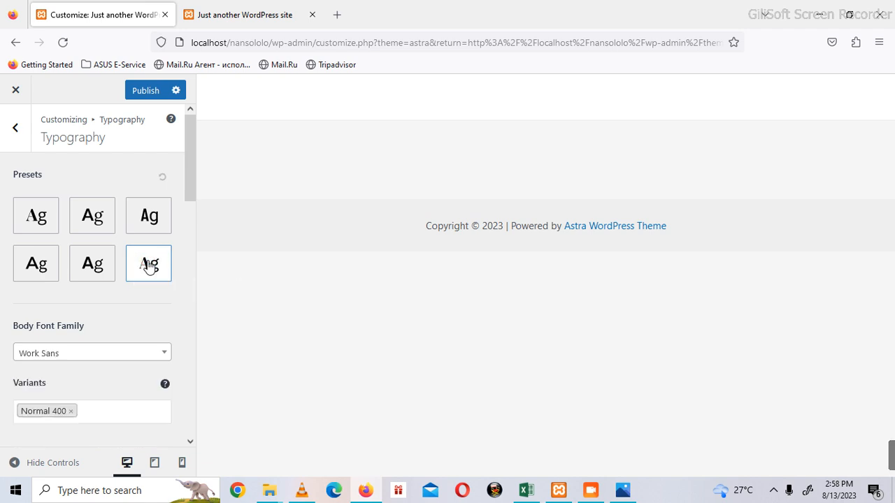
pyautogui.click(15, 131)
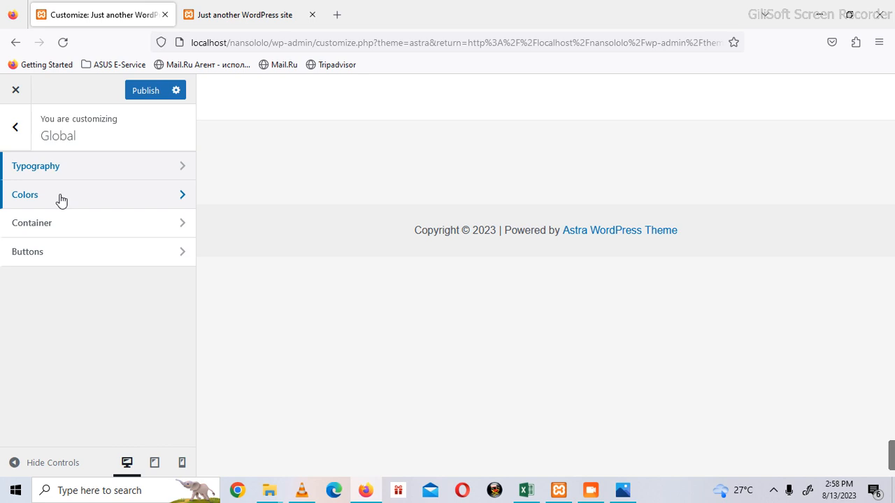
# Step: Change Global > Container layout to Full Width / Contained, keeping the 1200 px width
pyautogui.click(60, 197)
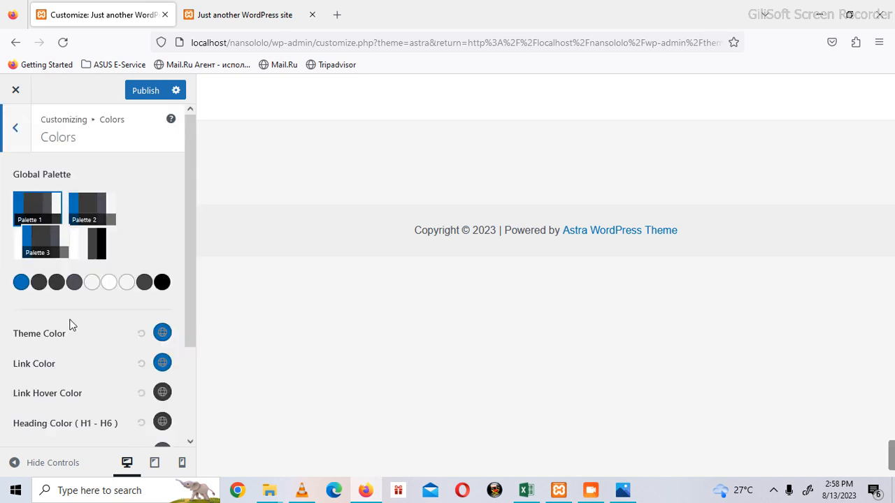
pyautogui.click(17, 133)
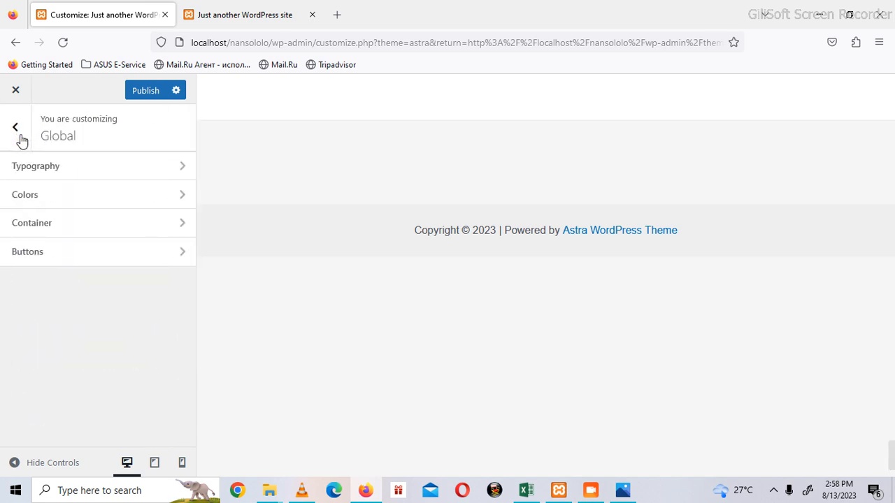
pyautogui.click(75, 235)
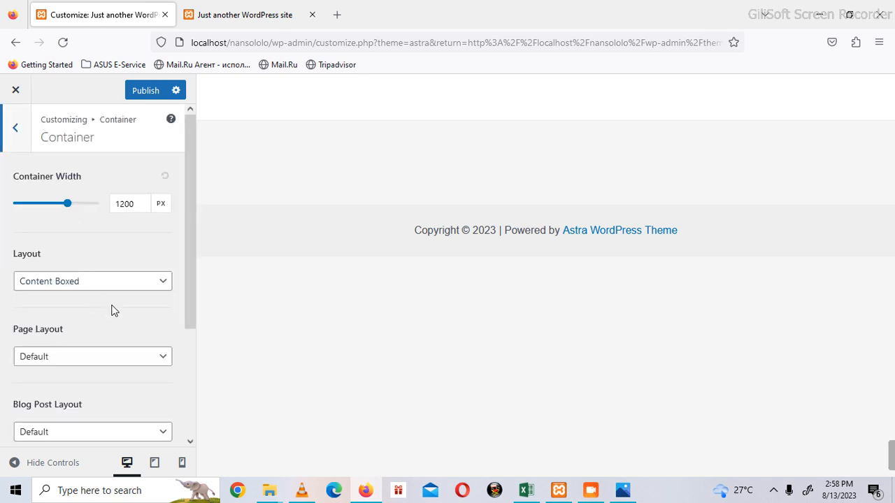
pyautogui.click(163, 281)
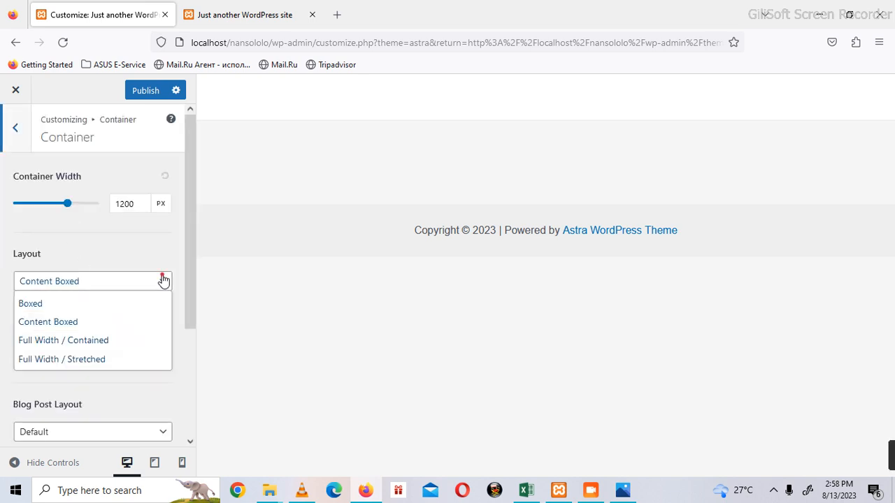
pyautogui.click(101, 341)
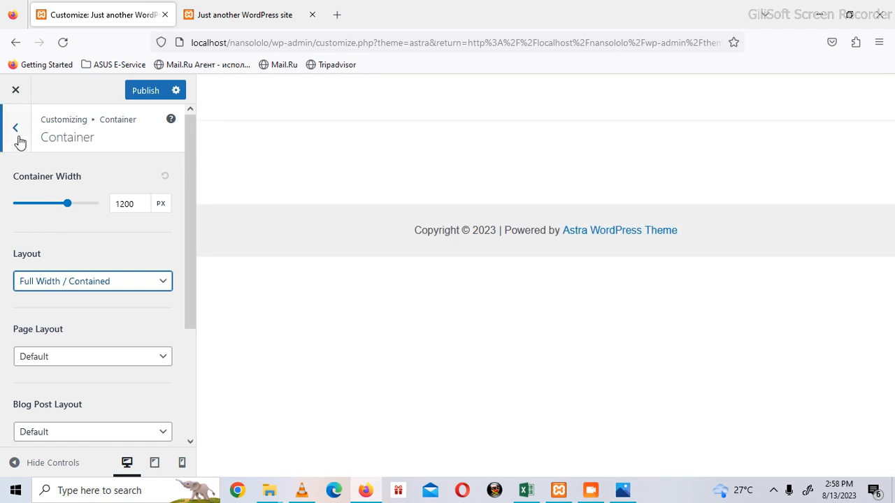
pyautogui.click(19, 139)
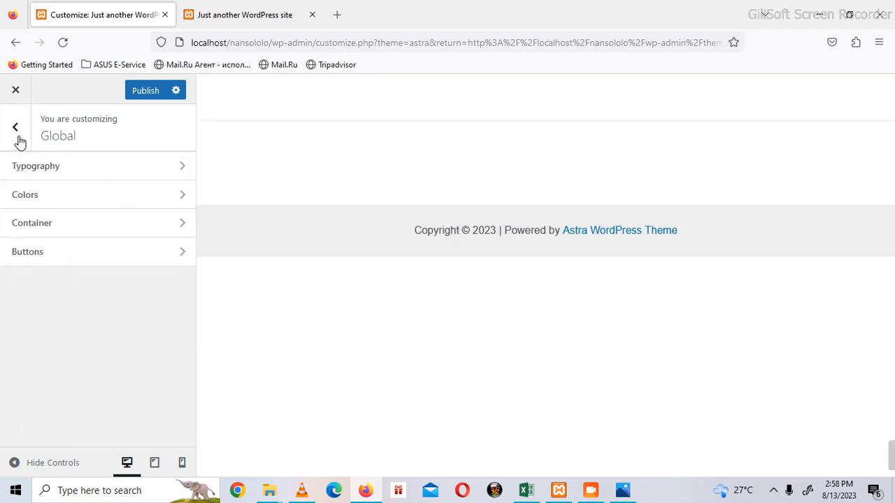
# Step: In Header Builder > Site Title & Logo, bring up the Select logo media picker
pyautogui.click(19, 140)
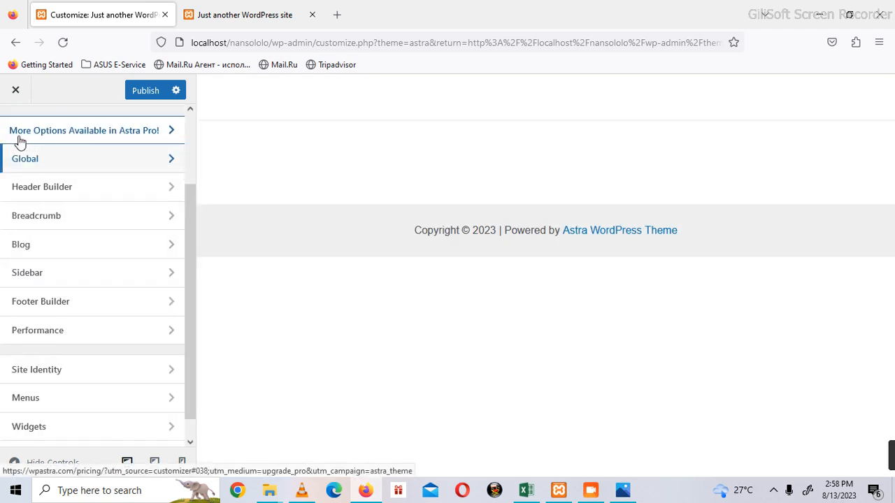
pyautogui.click(28, 187)
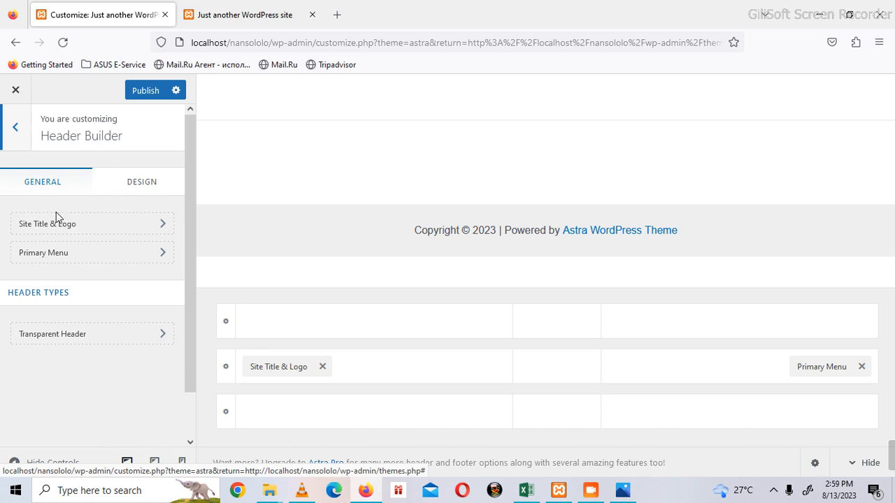
pyautogui.click(101, 229)
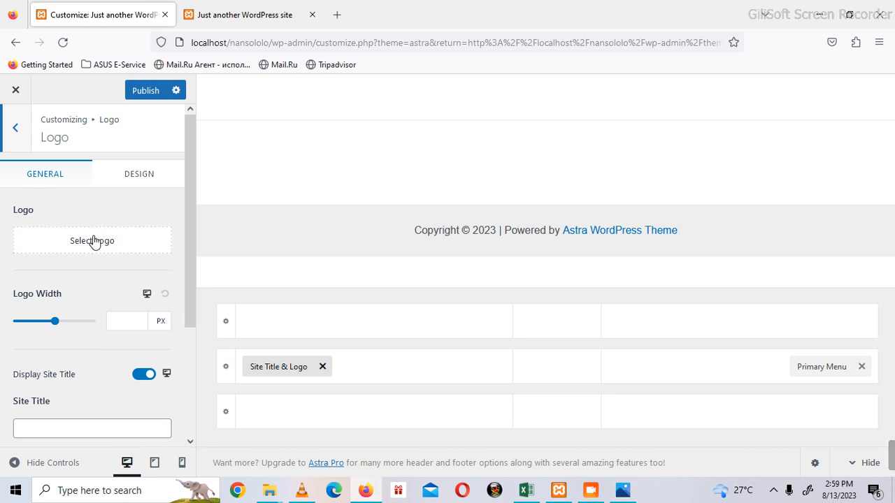
pyautogui.click(93, 241)
# Step: Upload LOGO.jpg from Desktop > share > d and set it as the uncropped site logo
pyautogui.click(433, 299)
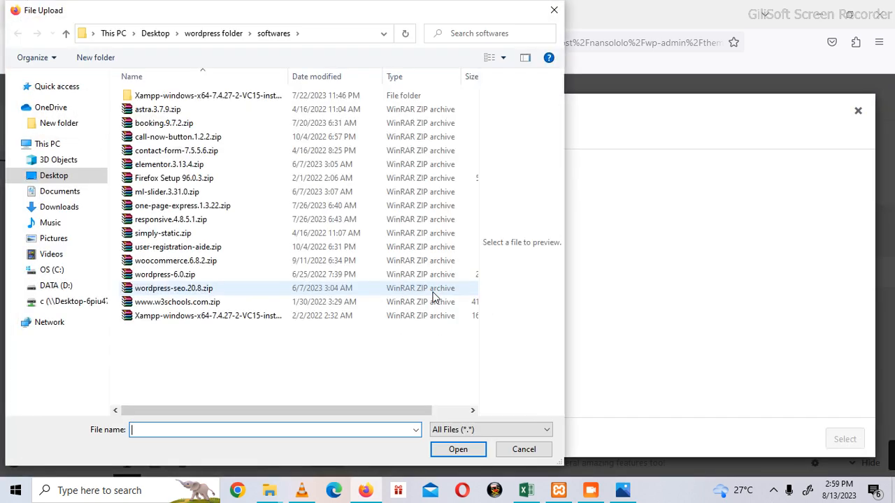
pyautogui.click(49, 177)
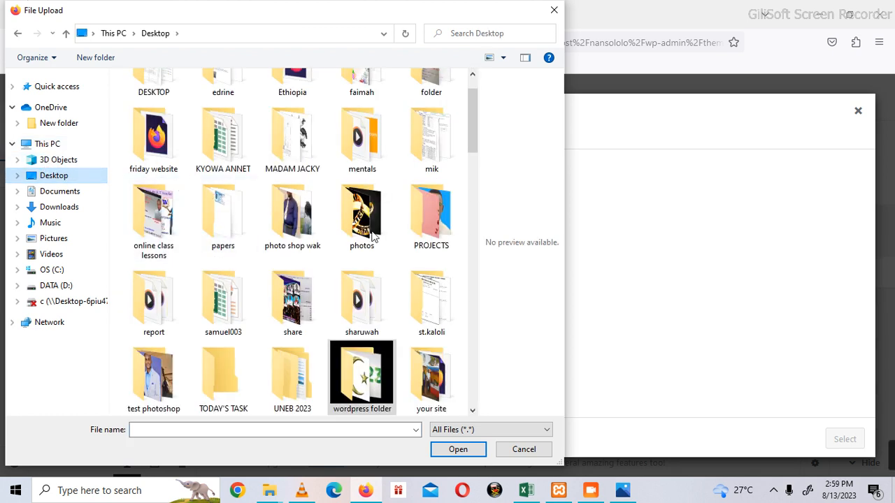
pyautogui.moveTo(469, 123)
pyautogui.mouseDown()
pyautogui.moveTo(471, 162)
pyautogui.moveTo(472, 110)
pyautogui.mouseUp()
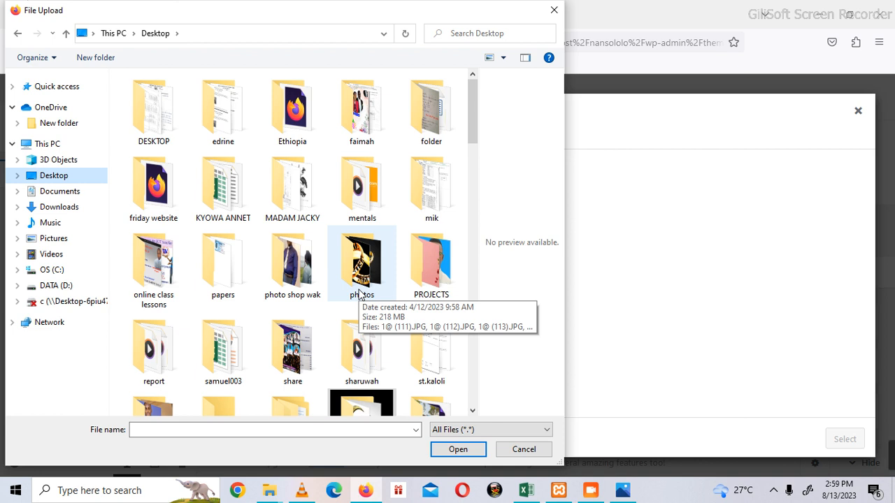
pyautogui.moveTo(474, 133); pyautogui.dragTo(476, 168)
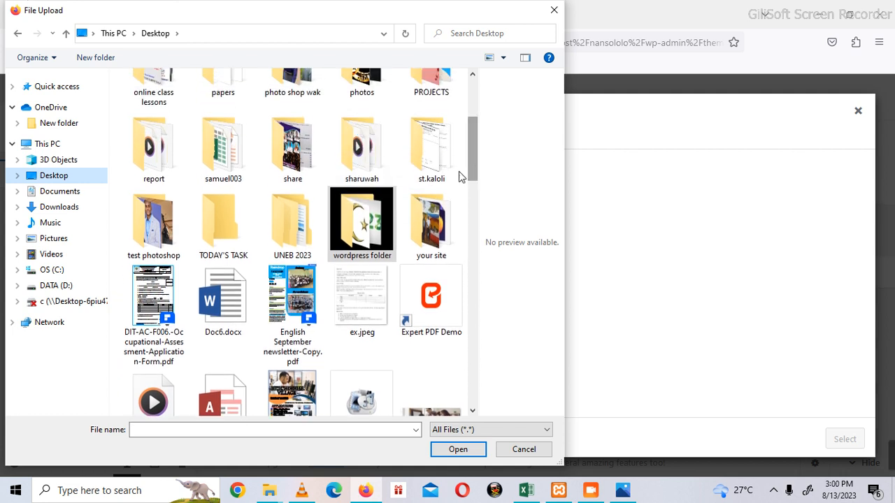
pyautogui.doubleClick(306, 151)
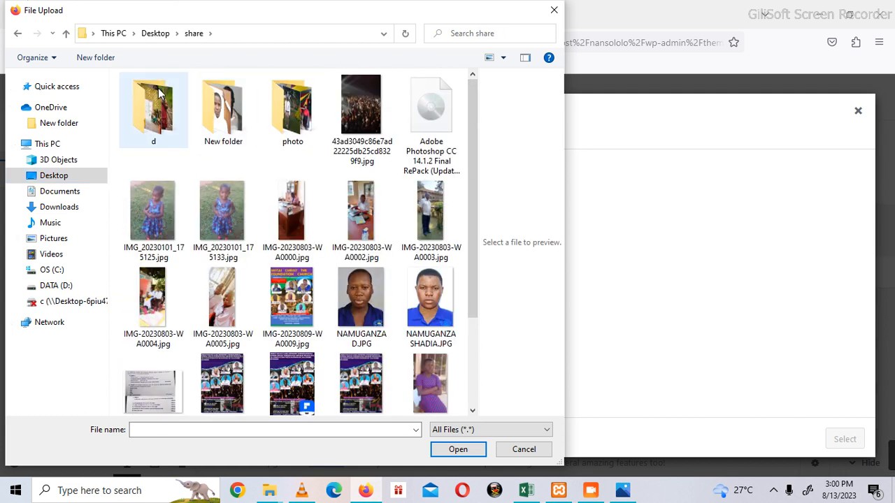
pyautogui.doubleClick(158, 95)
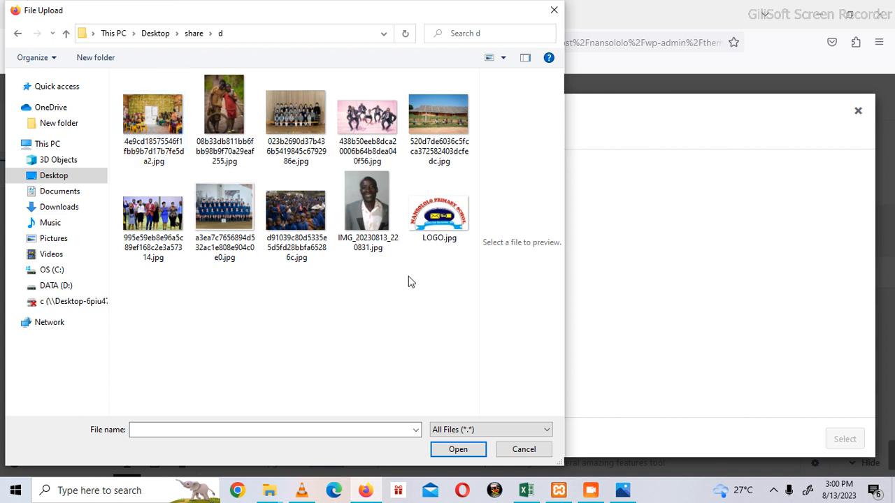
pyautogui.click(437, 213)
pyautogui.click(457, 449)
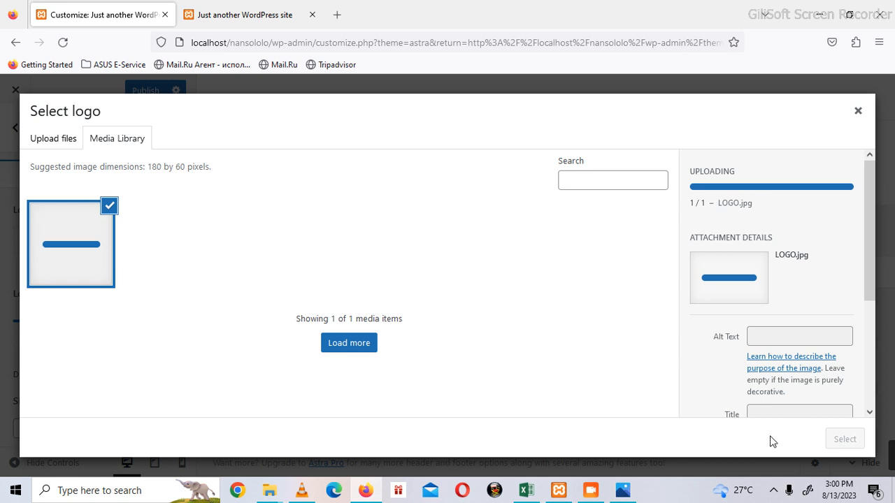
pyautogui.click(840, 440)
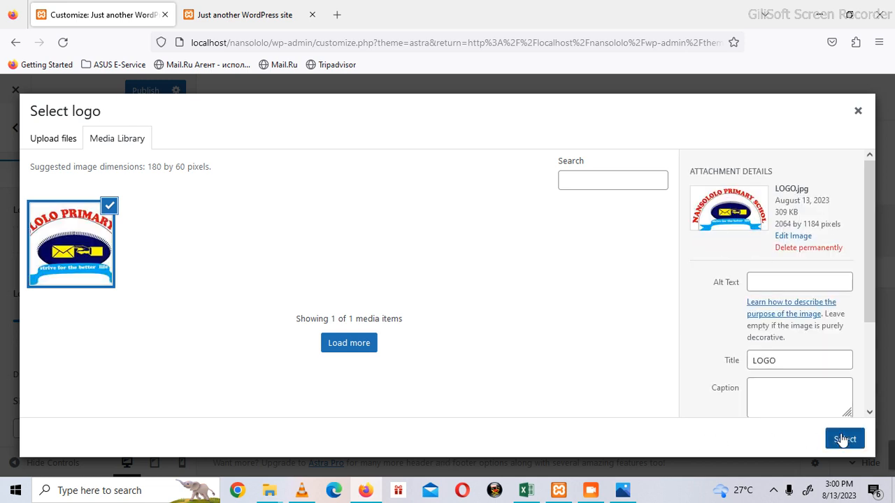
pyautogui.click(758, 439)
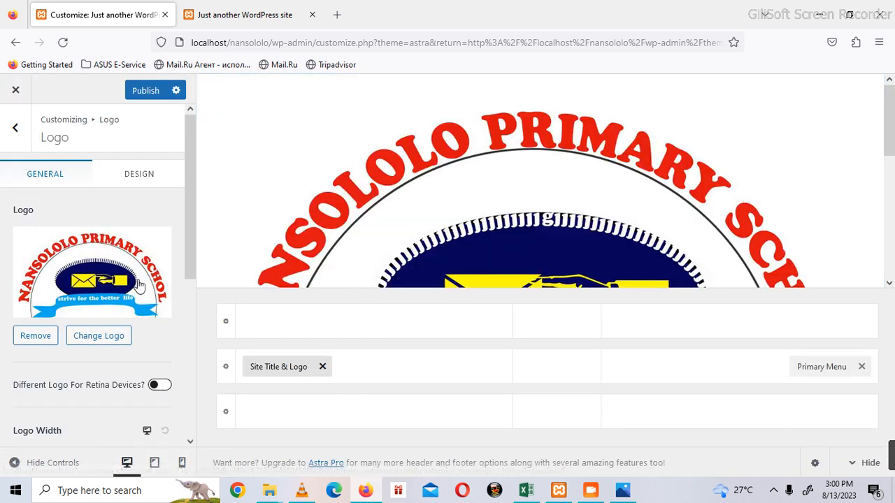
# Step: Reduce the Logo Width slider to 93 px so the logo sits small in the header
pyautogui.moveTo(191, 198); pyautogui.dragTo(192, 245)
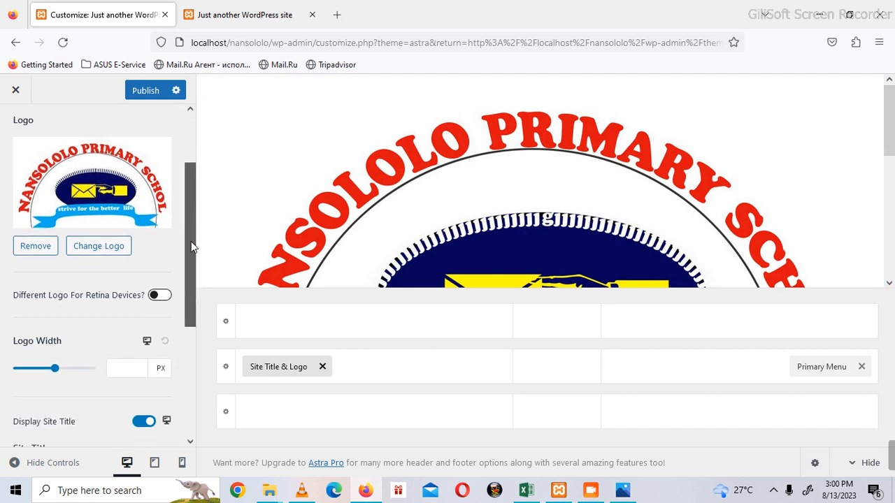
pyautogui.moveTo(54, 365); pyautogui.dragTo(26, 365)
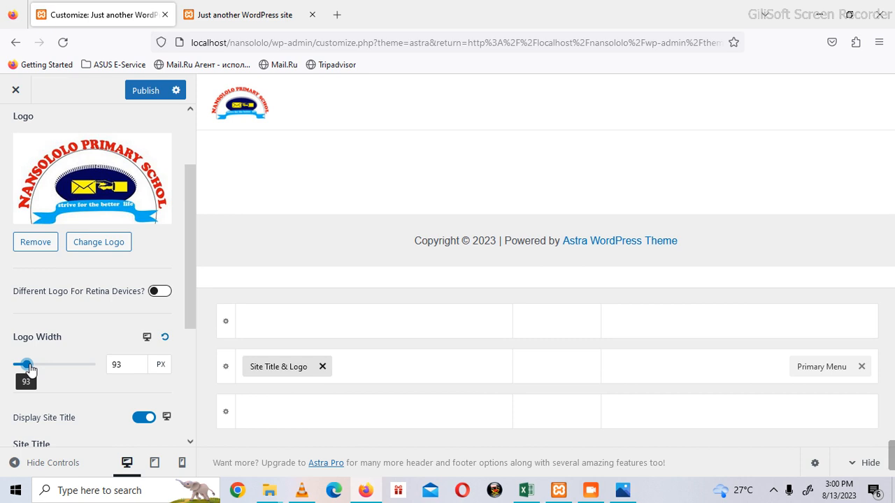
pyautogui.moveTo(186, 197); pyautogui.dragTo(174, 290)
pyautogui.scroll(-1, 147, 288)
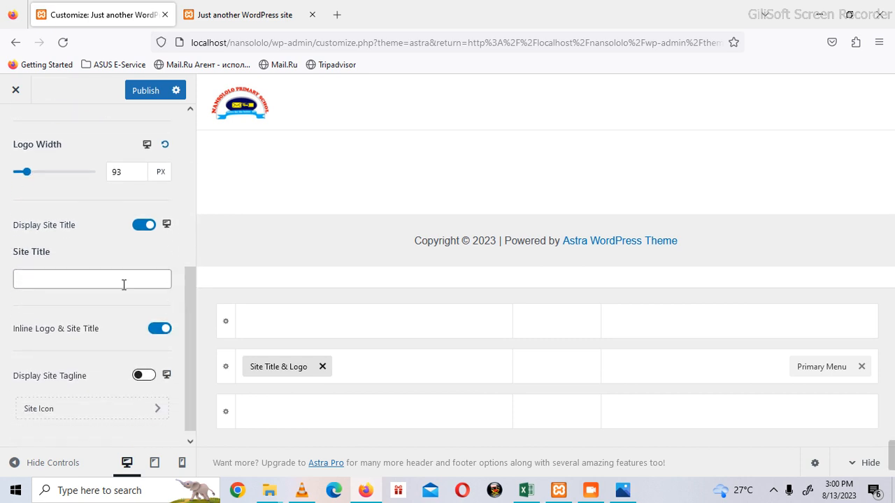
pyautogui.click(72, 277)
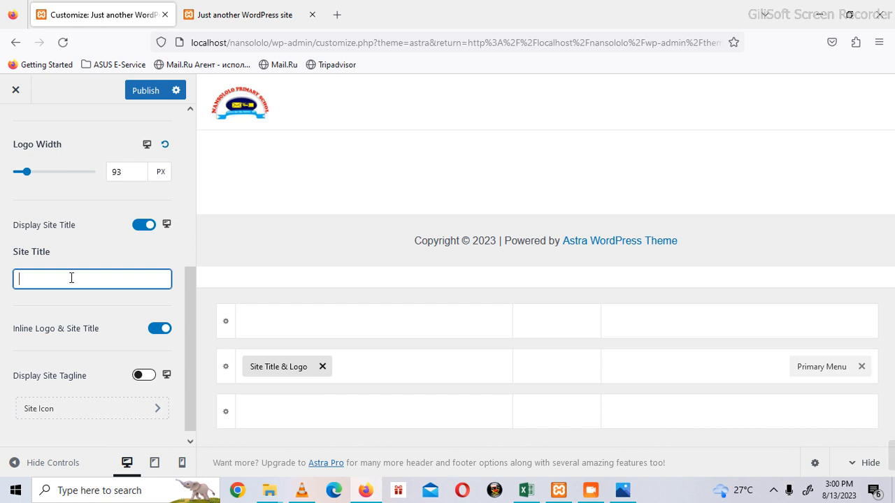
# Step: Enter NANSOLOLO PRIMARY SCHOOL as the site title, fixing typos along the way
pyautogui.write('Nansolol')
pyautogui.press('BackSpace')
pyautogui.press('BackSpace')
pyautogui.press('BackSpace')
pyautogui.press('BackSpace')
pyautogui.press('BackSpace')
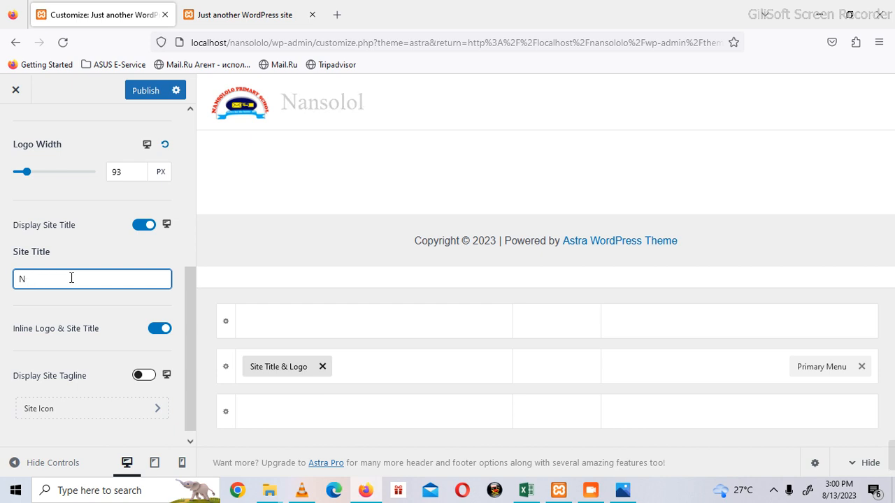
pyautogui.write('ANS')
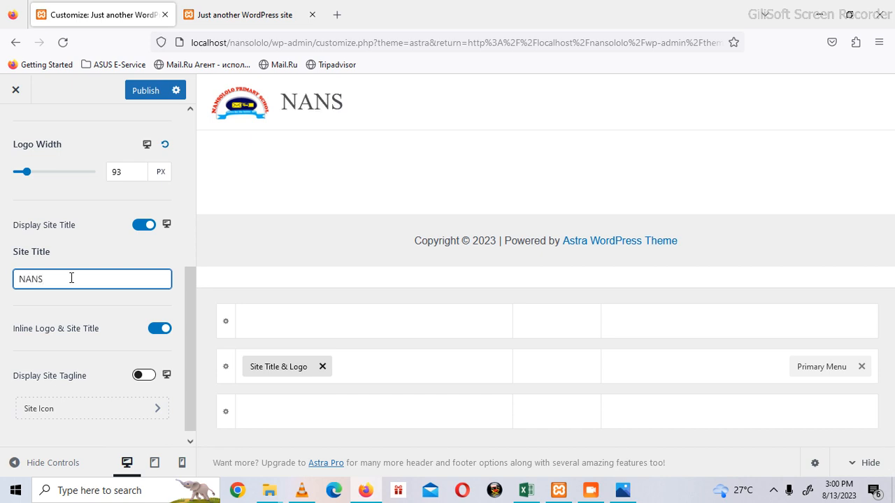
pyautogui.write('OLOLO P')
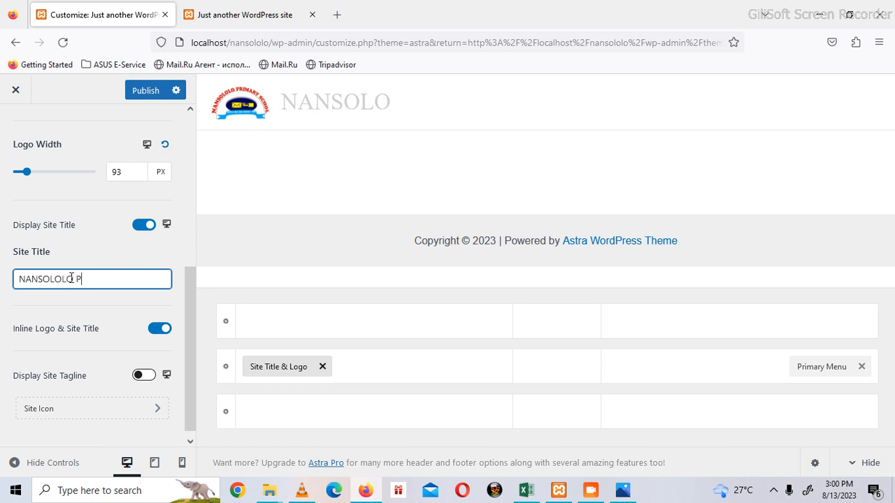
pyautogui.write('RIMART')
pyautogui.press('BackSpace')
pyautogui.write('Y')
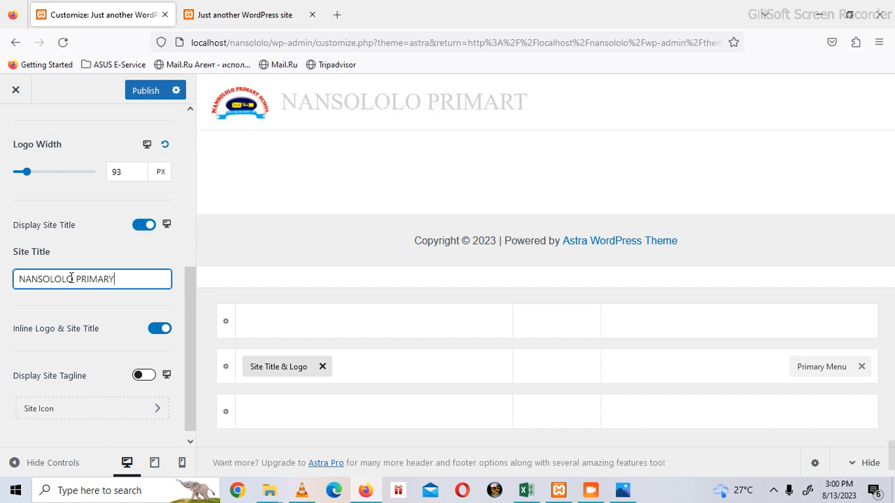
pyautogui.write(' SCHOOL')
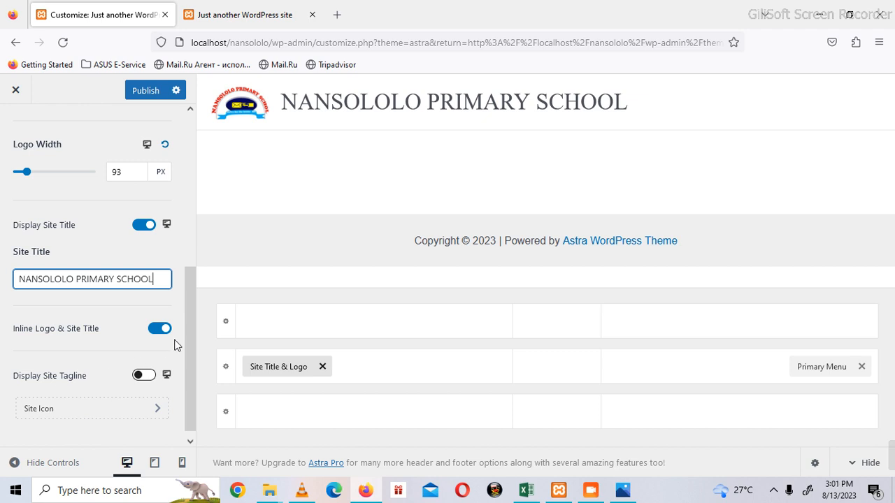
pyautogui.scroll(-1, 189, 303)
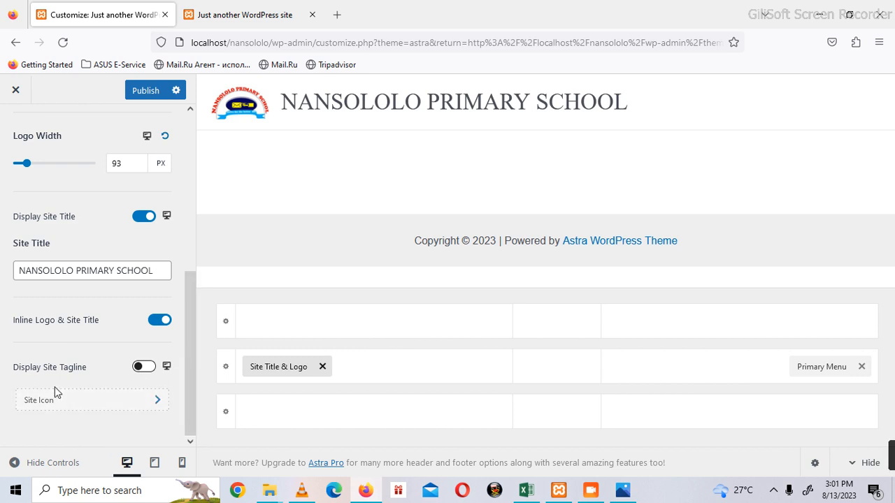
# Step: Enable Display Site Tagline and replace the default tagline with 'Never give up'
pyautogui.click(143, 367)
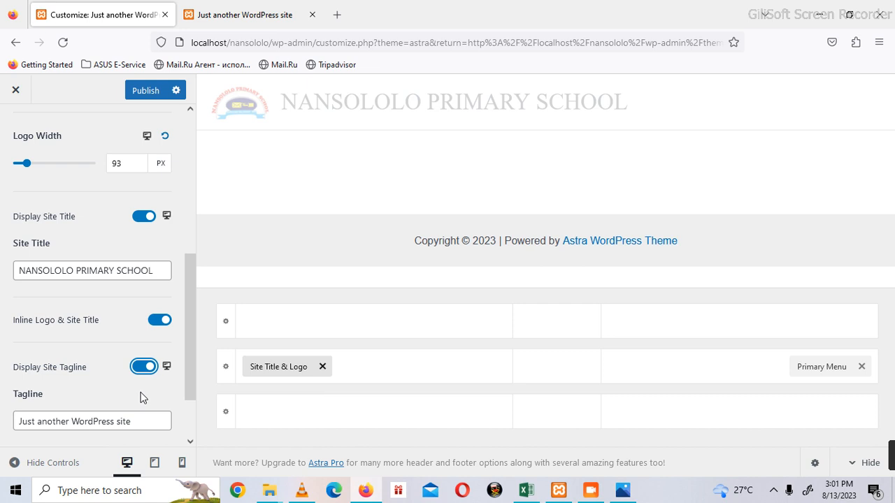
pyautogui.click(132, 420)
pyautogui.moveTo(132, 420); pyautogui.dragTo(14, 421)
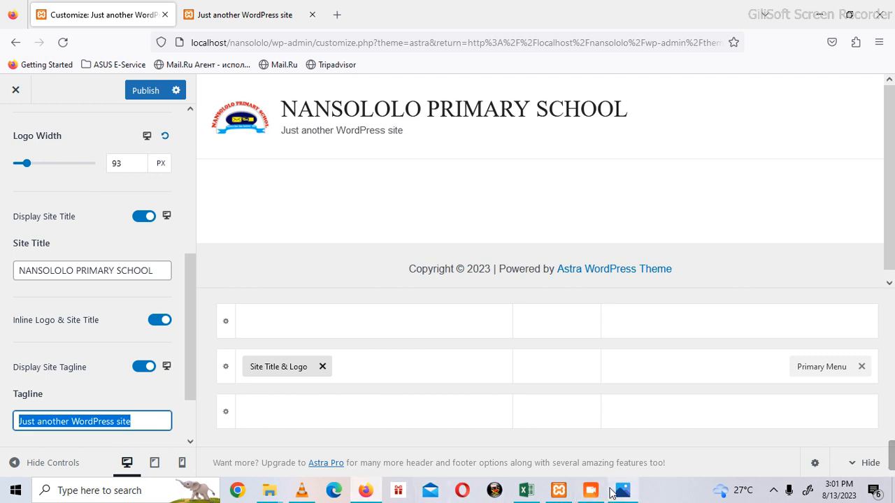
pyautogui.moveTo(620, 493)
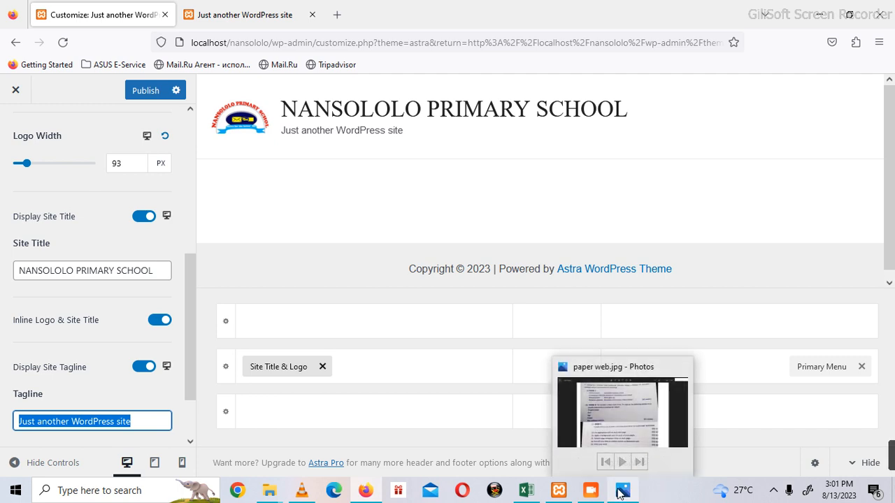
pyautogui.moveTo(618, 440)
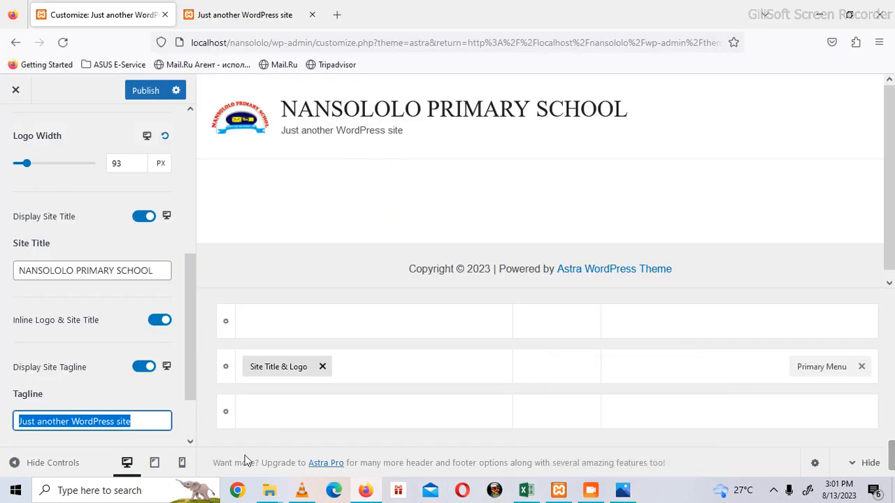
pyautogui.write('Never giup')
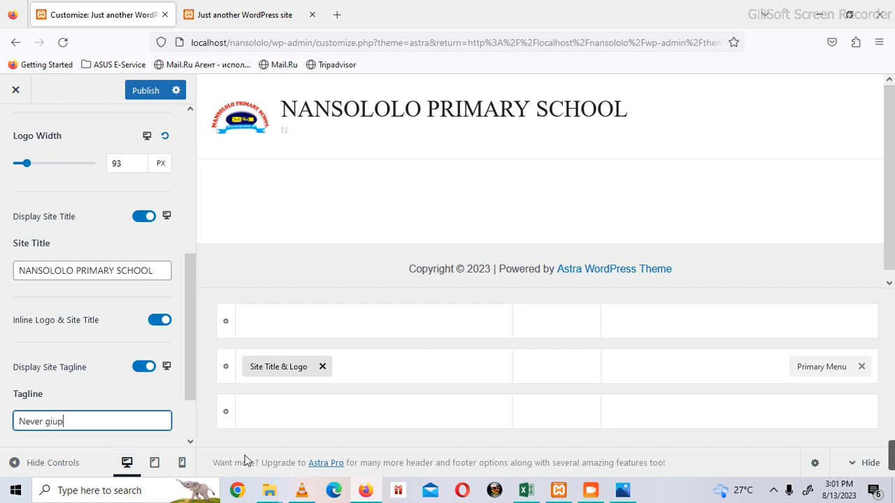
pyautogui.press('BackSpace')
pyautogui.press('BackSpace')
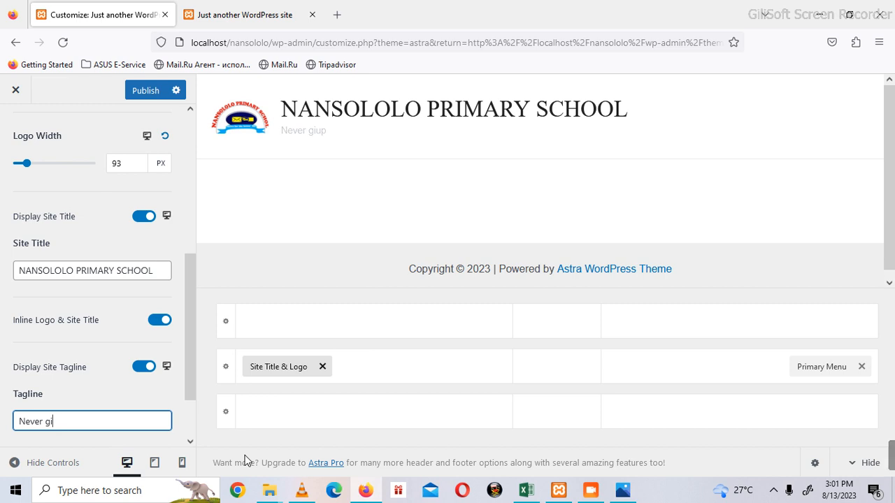
pyautogui.write('ve up')
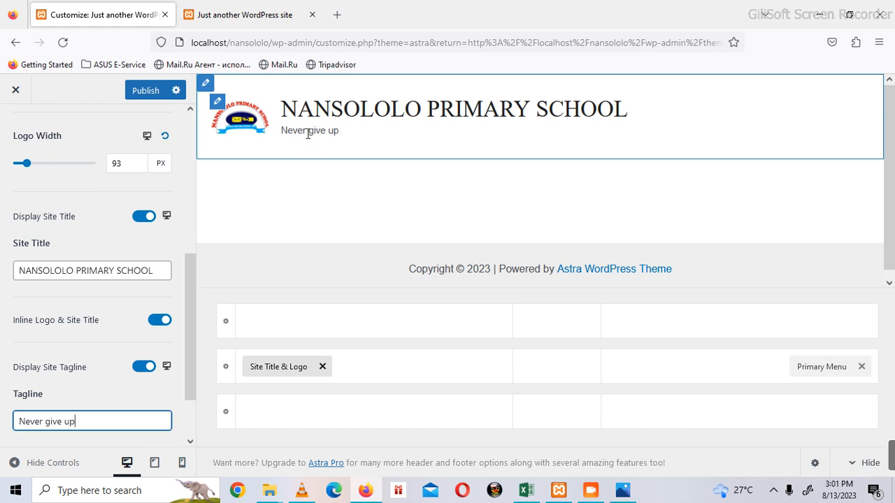
pyautogui.scroll(-2, 196, 290)
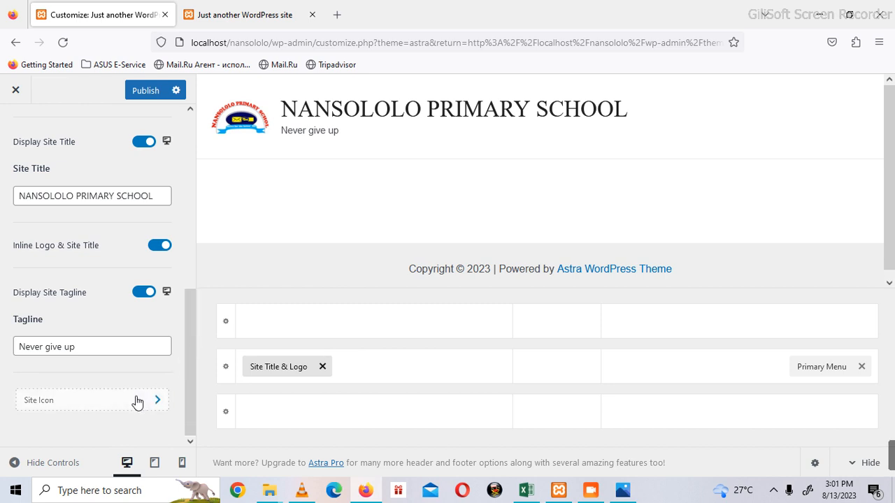
# Step: Under Primary Menu's locations, choose '+ Create New Menu' to start a new primary menu
pyautogui.moveTo(186, 385); pyautogui.dragTo(179, 175)
pyautogui.click(22, 142)
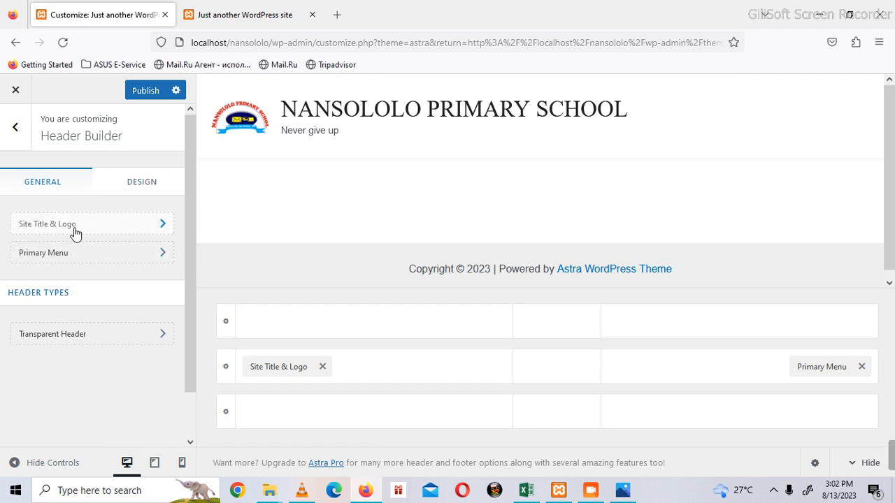
pyautogui.click(50, 254)
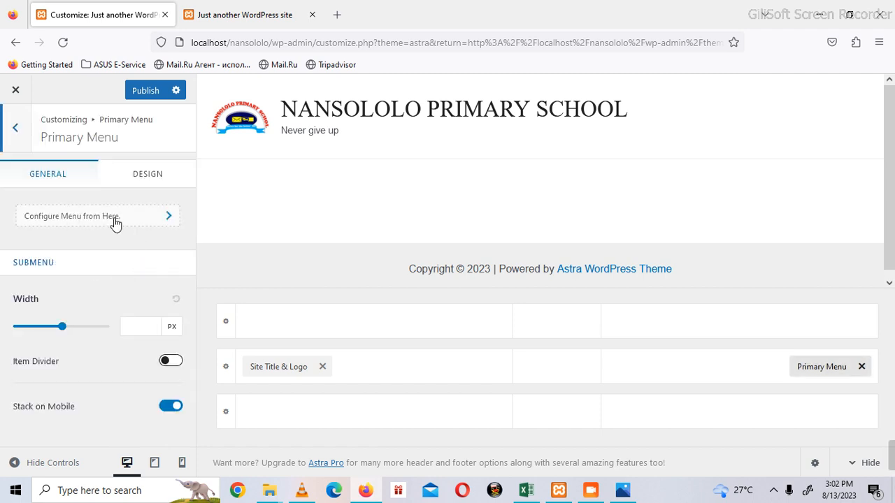
pyautogui.click(97, 224)
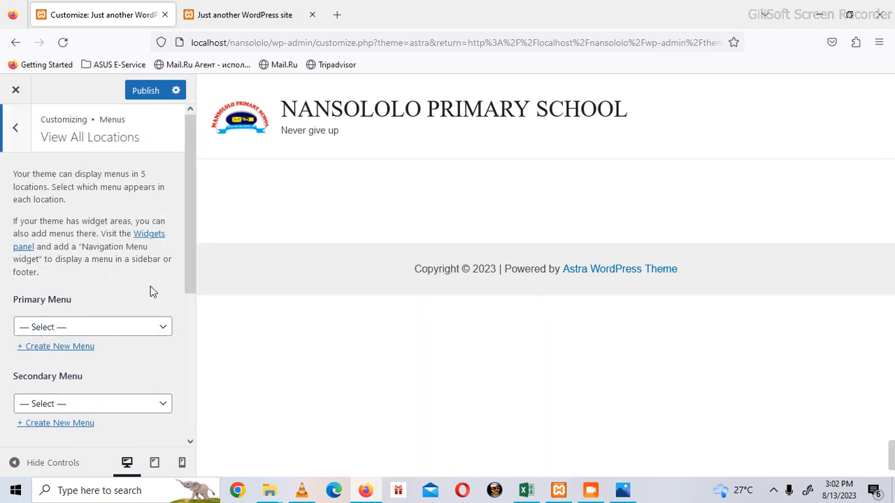
pyautogui.moveTo(186, 210); pyautogui.dragTo(165, 262)
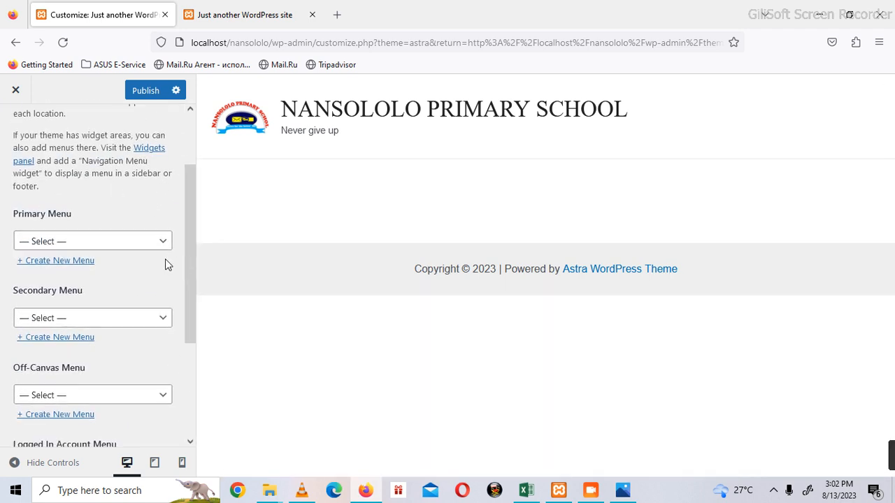
pyautogui.click(69, 264)
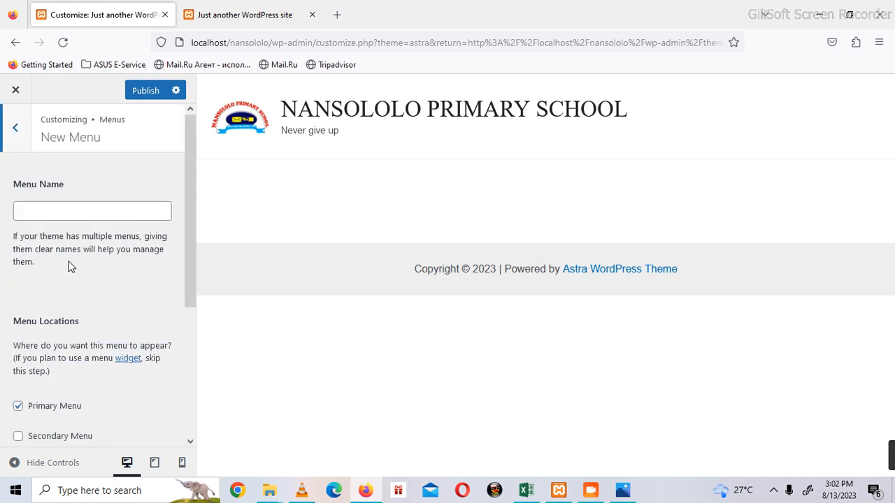
# Step: Create a new menu named 'main' assigned to the Primary Menu location
pyautogui.click(47, 211)
pyautogui.write('main')
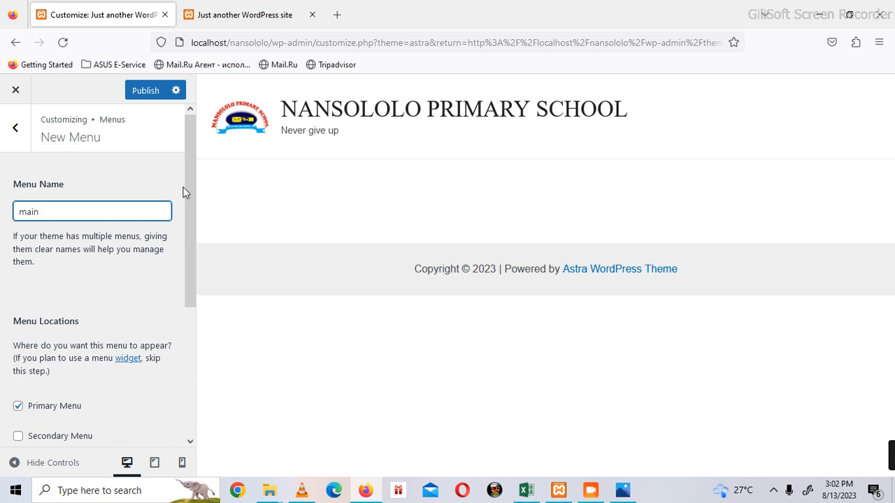
pyautogui.moveTo(190, 175); pyautogui.dragTo(183, 332)
pyautogui.click(147, 408)
# Step: Open the menu's Add Items page list, then bring up the paper web.jpg assignment photo
pyautogui.click(146, 316)
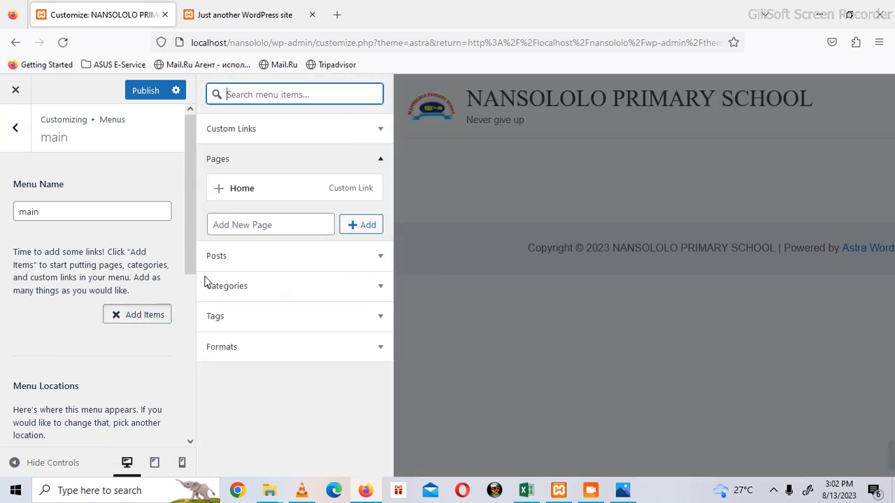
pyautogui.click(245, 225)
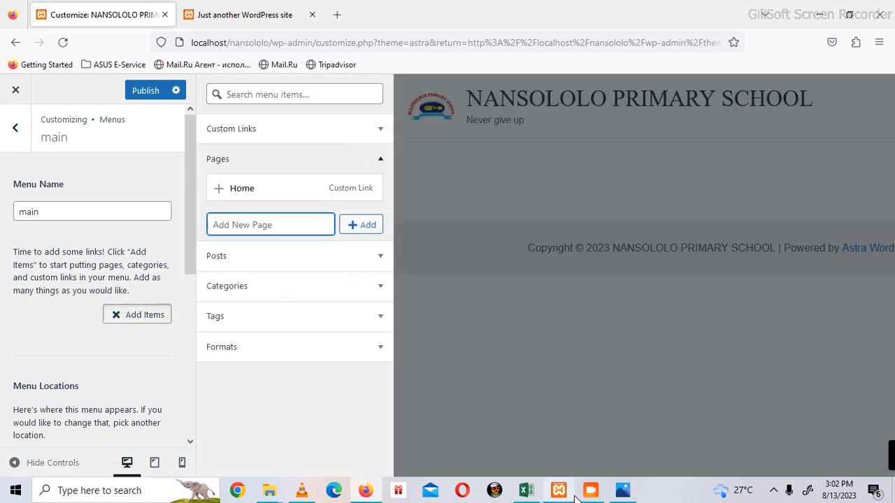
pyautogui.click(620, 492)
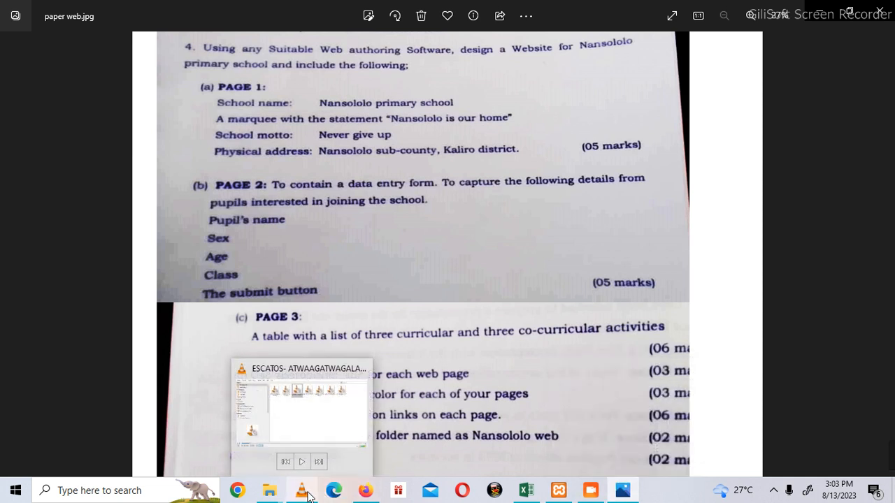
# Step: After reading the assignment's page requirements, switch back to the WordPress Customizer in Firefox
pyautogui.click(370, 492)
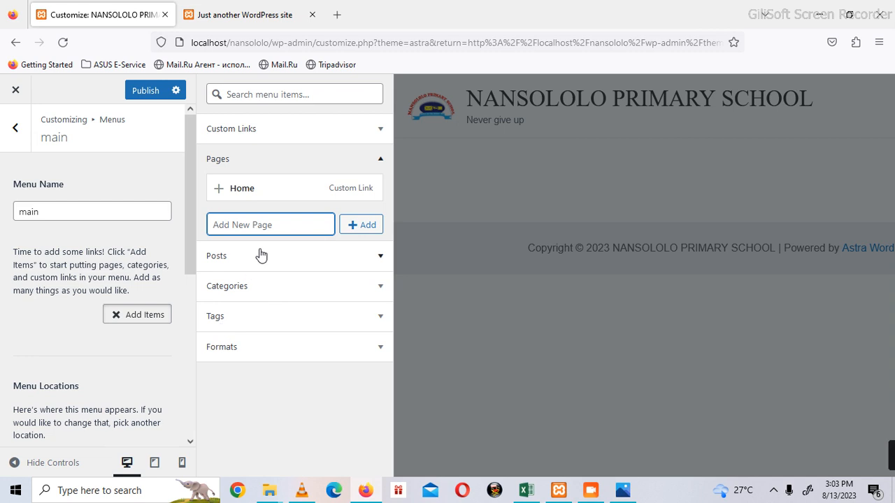
# Step: Add new pages HOME, ABOUT US and CONTACT US to the main menu
pyautogui.write('HOME')
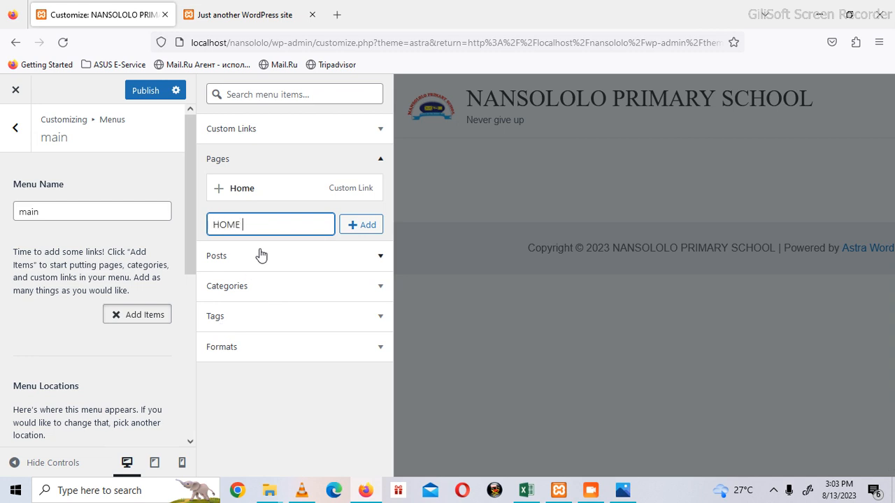
pyautogui.click(353, 237)
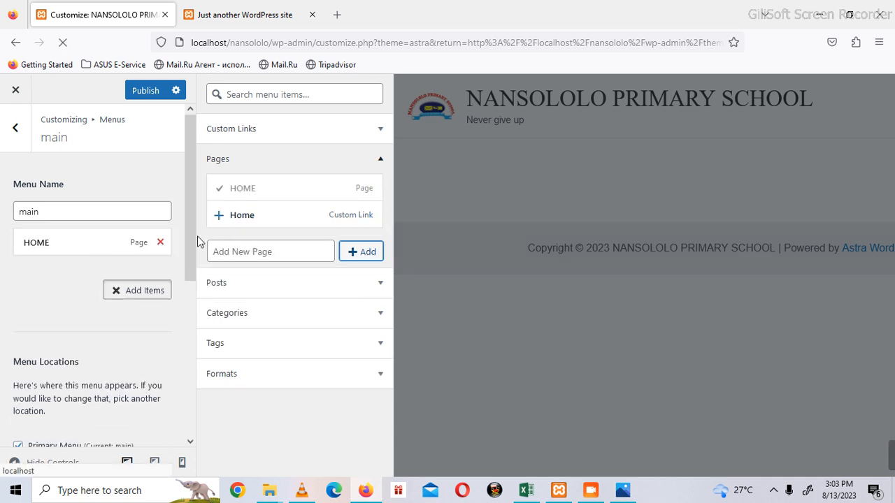
pyautogui.click(253, 252)
pyautogui.write('ABOU')
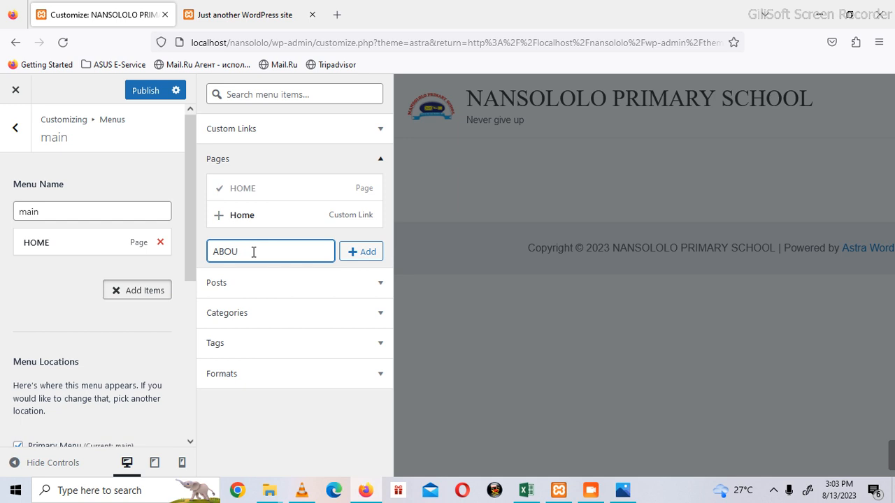
pyautogui.write('T US')
pyautogui.click(351, 258)
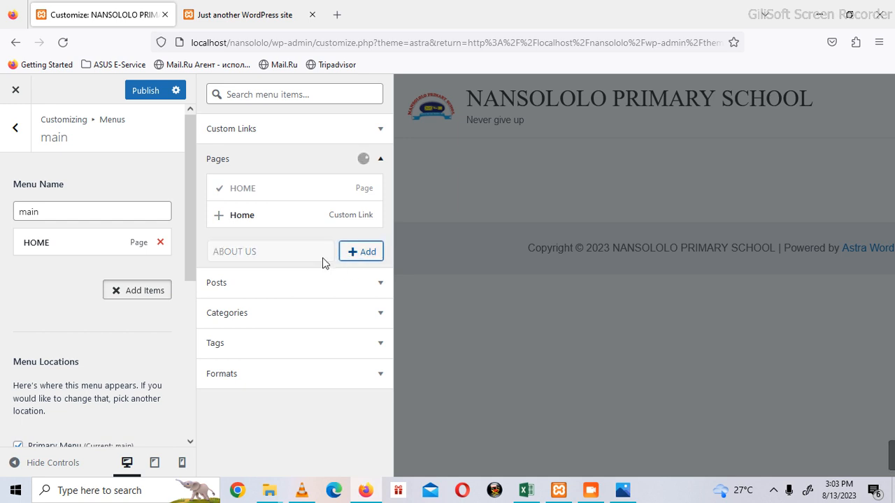
pyautogui.click(251, 278)
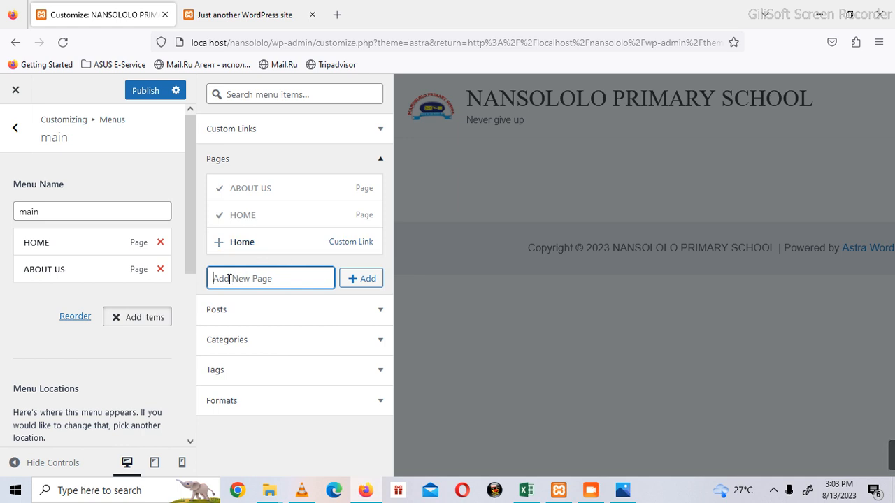
pyautogui.write('CONTACT')
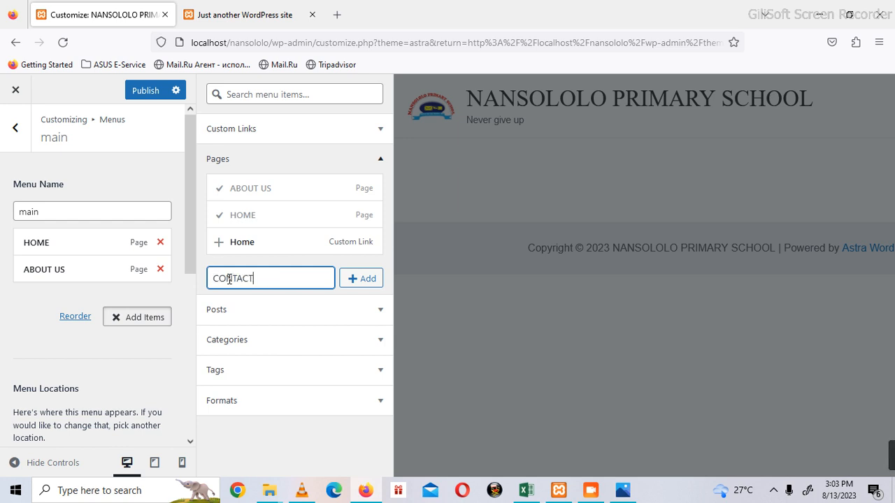
pyautogui.write(' US')
pyautogui.click(364, 280)
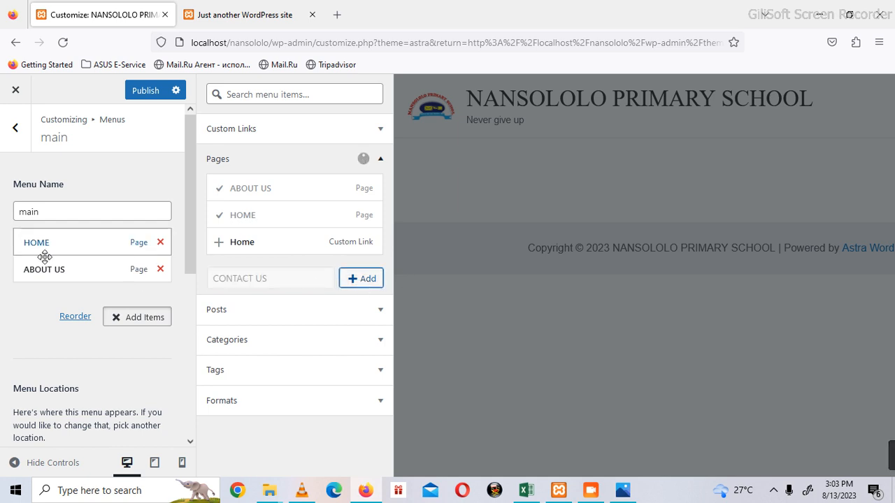
pyautogui.click(41, 326)
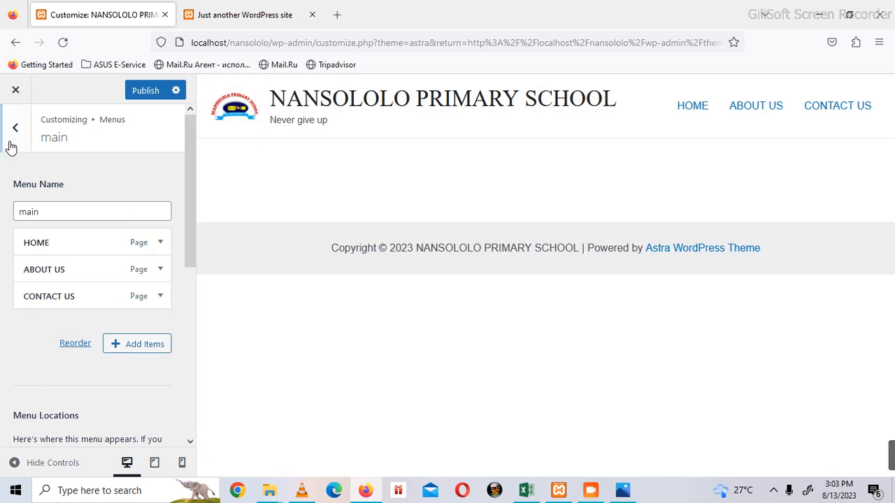
# Step: Back out to the main Customizer panel and preview HOME and ABOUT US through the header menu
pyautogui.click(14, 129)
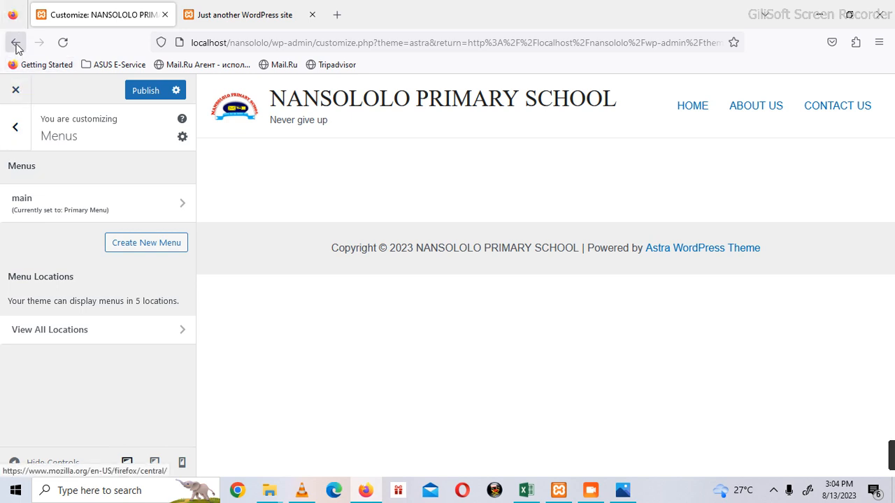
pyautogui.click(9, 130)
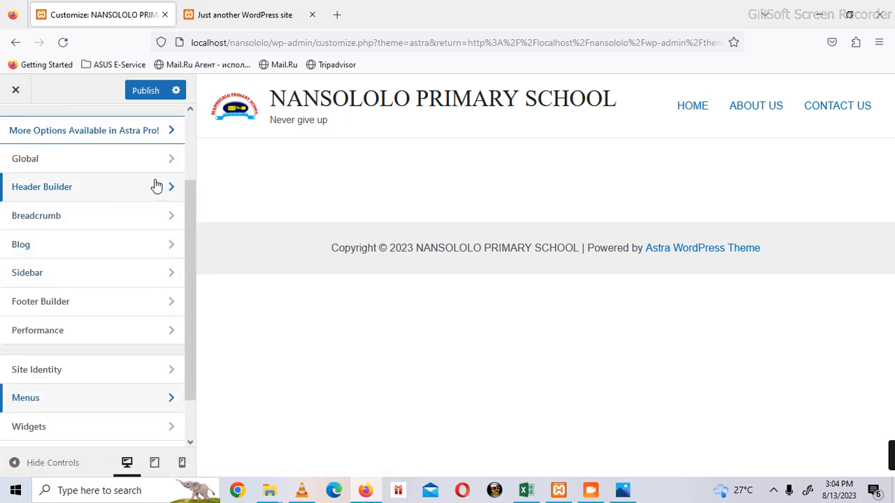
pyautogui.click(694, 112)
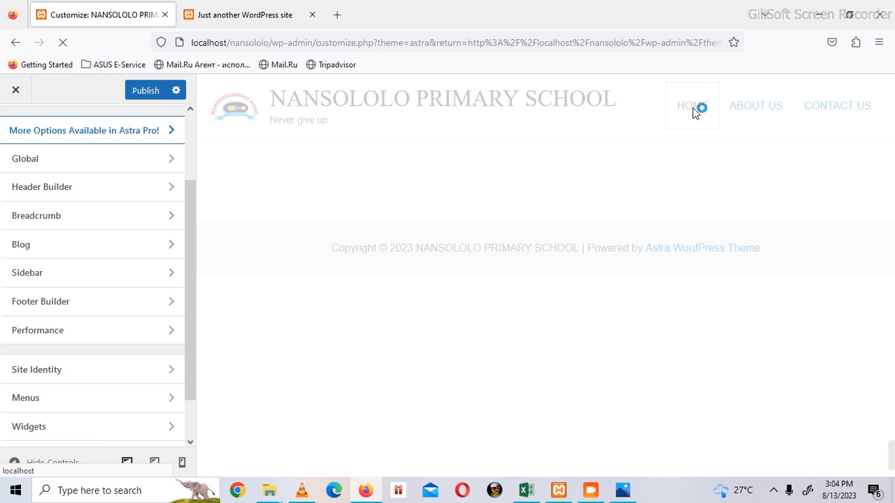
pyautogui.click(755, 112)
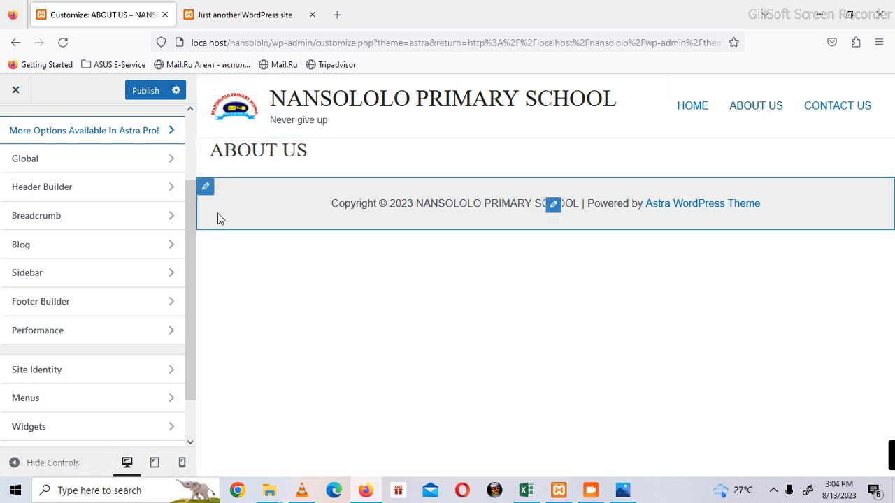
pyautogui.moveTo(190, 246); pyautogui.dragTo(183, 288)
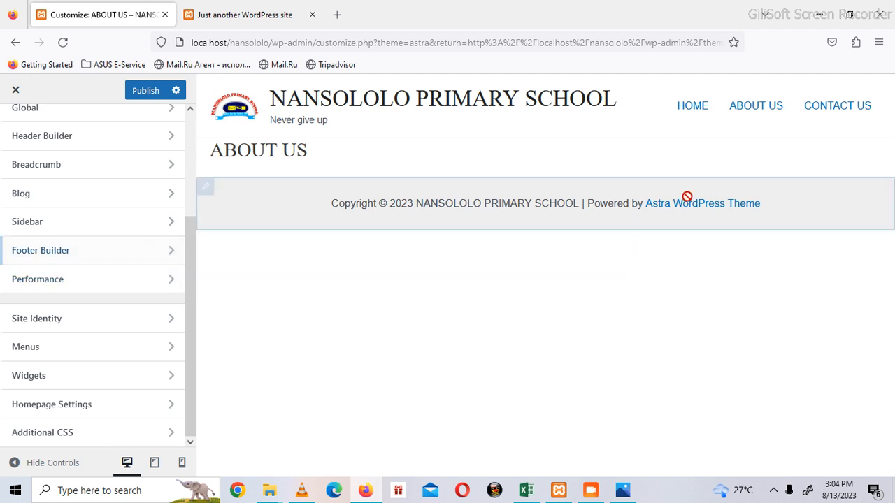
# Step: Replace the footer Copyright's 'Powered by' credit with 'Designed by' plus the student's name and number
pyautogui.click(45, 250)
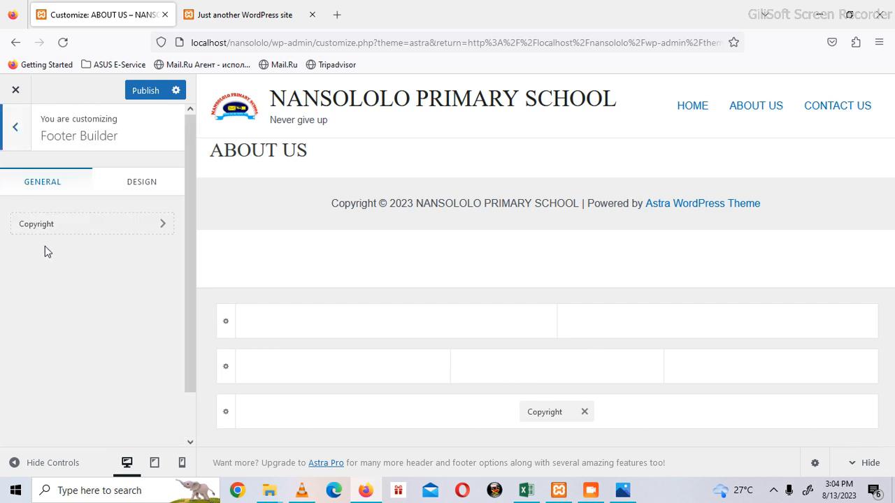
pyautogui.click(54, 231)
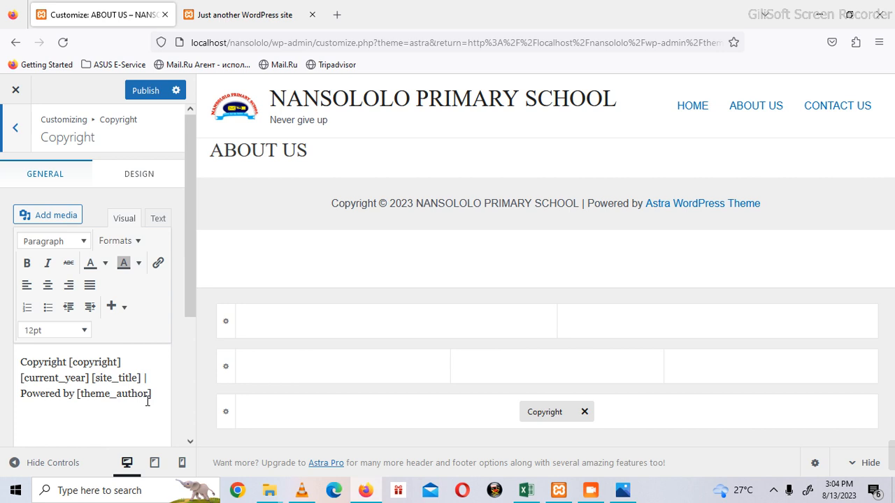
pyautogui.press('BackSpace')
pyautogui.press('BackSpace')
pyautogui.press('BackSpace')
pyautogui.press('BackSpace')
pyautogui.press('BackSpace')
pyautogui.press('BackSpace')
pyautogui.press('BackSpace')
pyautogui.press('BackSpace')
pyautogui.press('BackSpace')
pyautogui.press('BackSpace')
pyautogui.press('BackSpace')
pyautogui.press('BackSpace')
pyautogui.press('BackSpace')
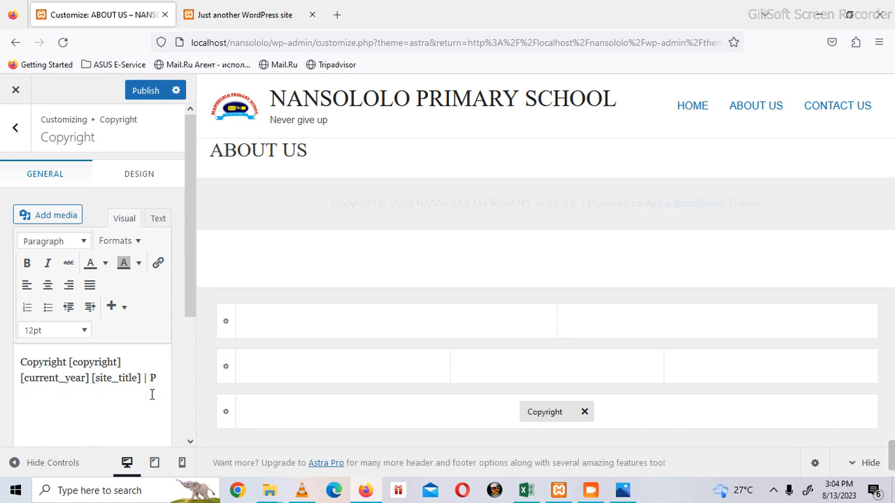
pyautogui.write('ESI')
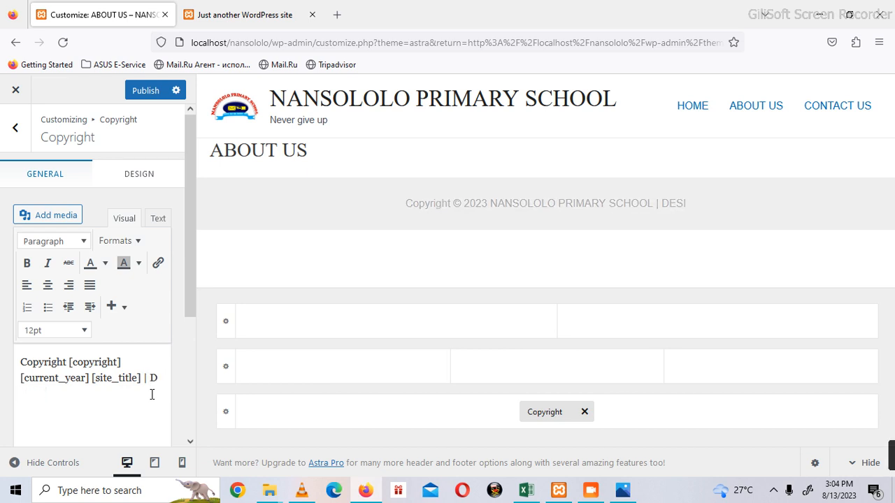
pyautogui.write('esigned by sameuel u')
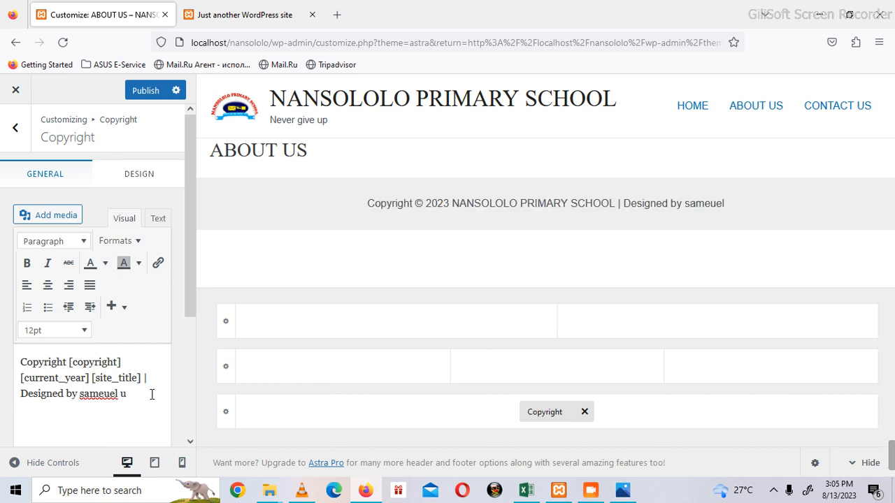
pyautogui.write('o')
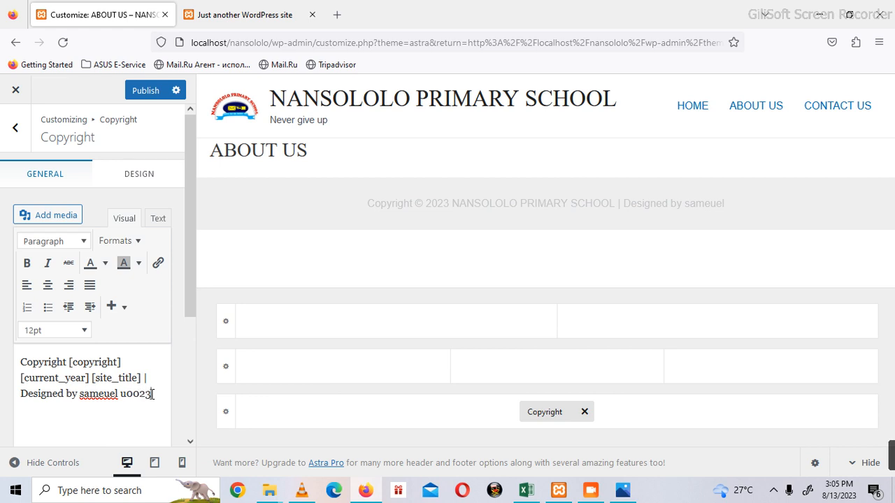
pyautogui.write('/0')
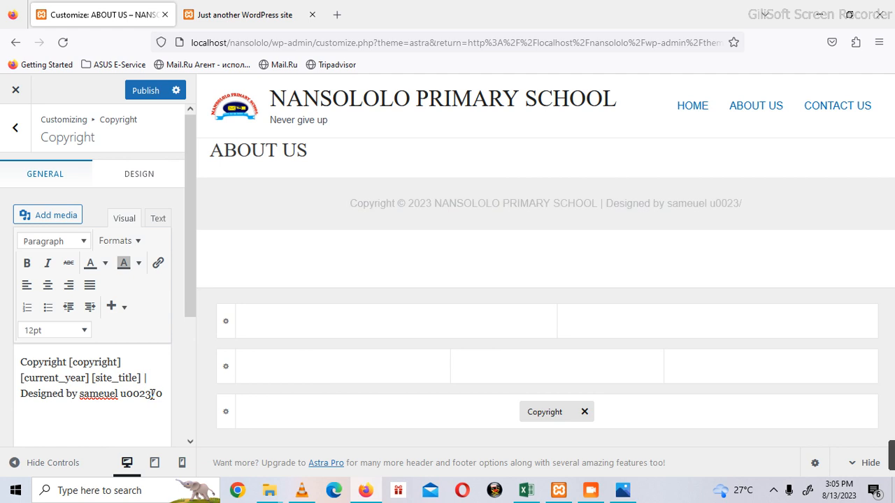
pyautogui.write('67')
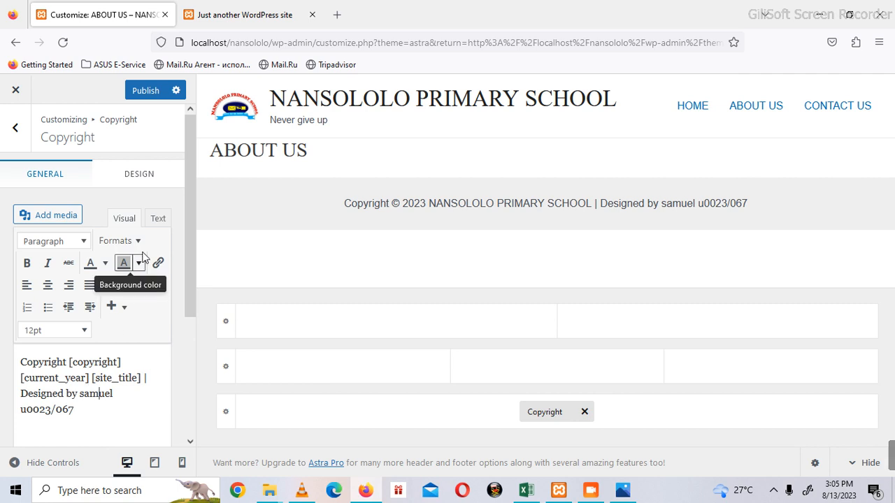
pyautogui.click(155, 221)
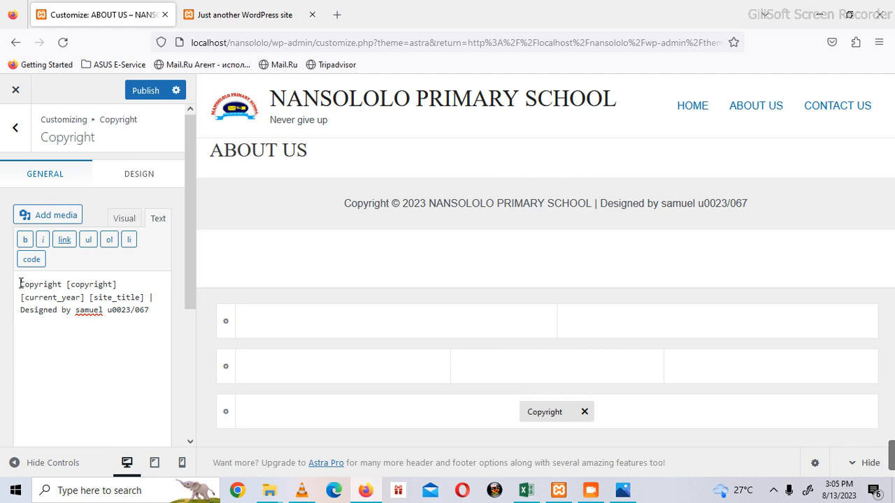
# Step: Wrap the copyright credit HTML in <marquee> ... </marquee> tags
pyautogui.write('<mar')
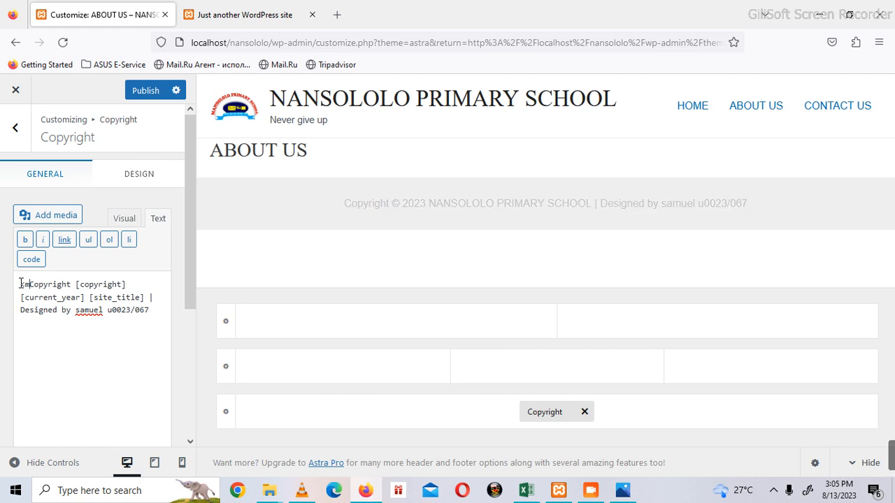
pyautogui.write('quee')
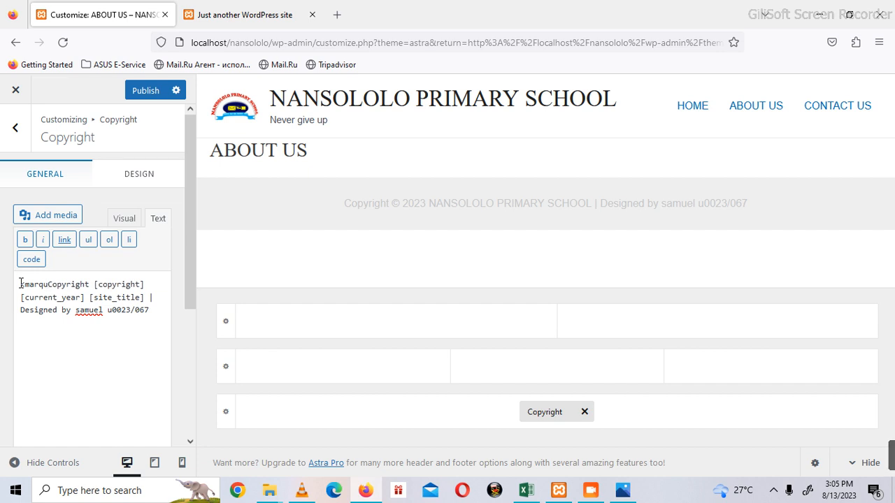
pyautogui.press('BackSpace')
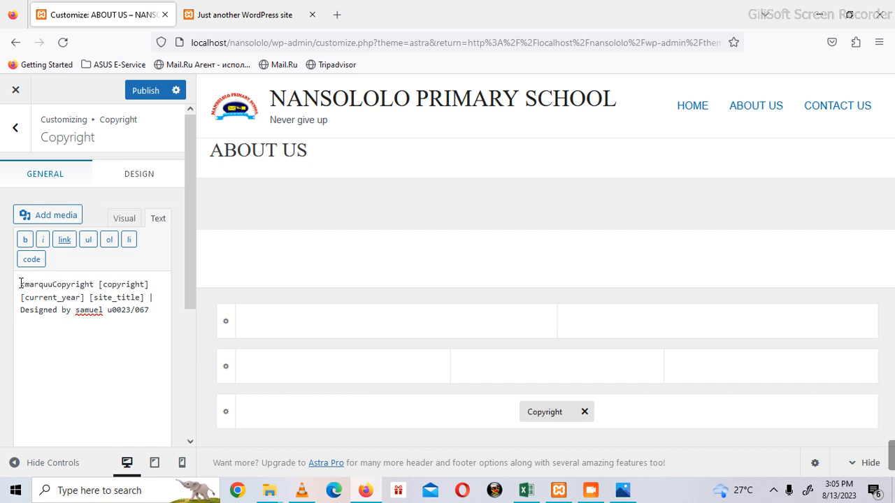
pyautogui.write('e')
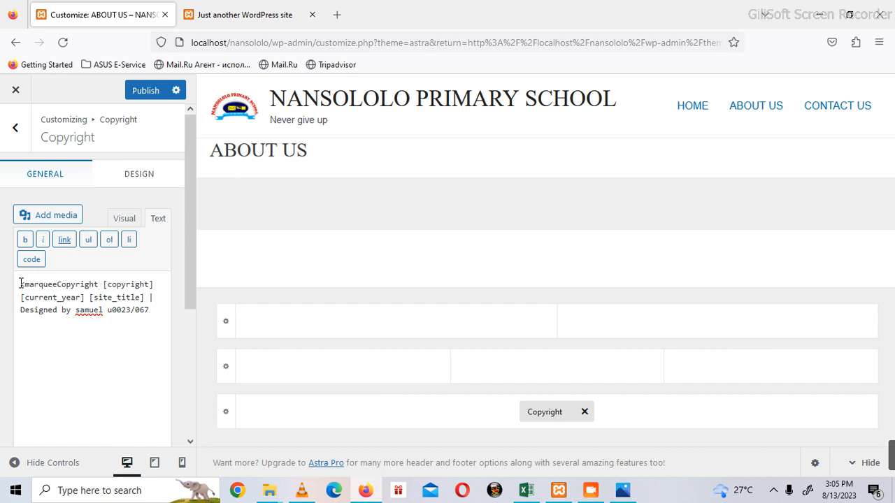
pyautogui.write('>')
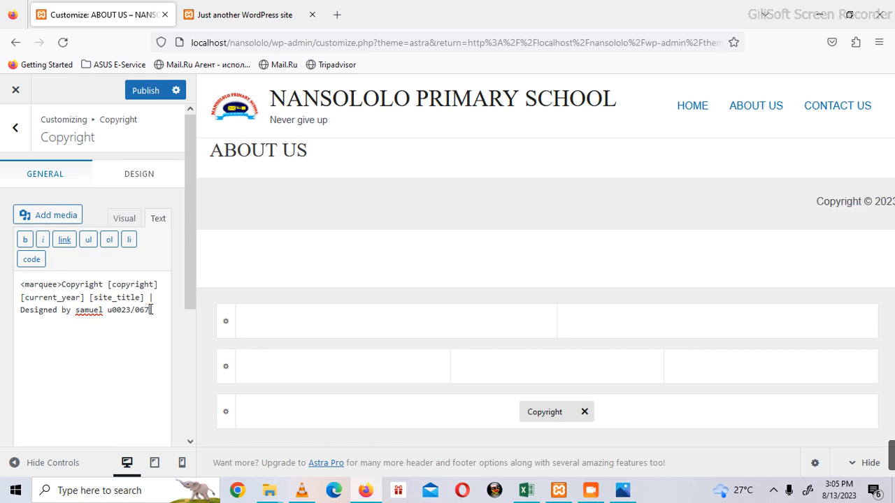
pyautogui.write('</m')
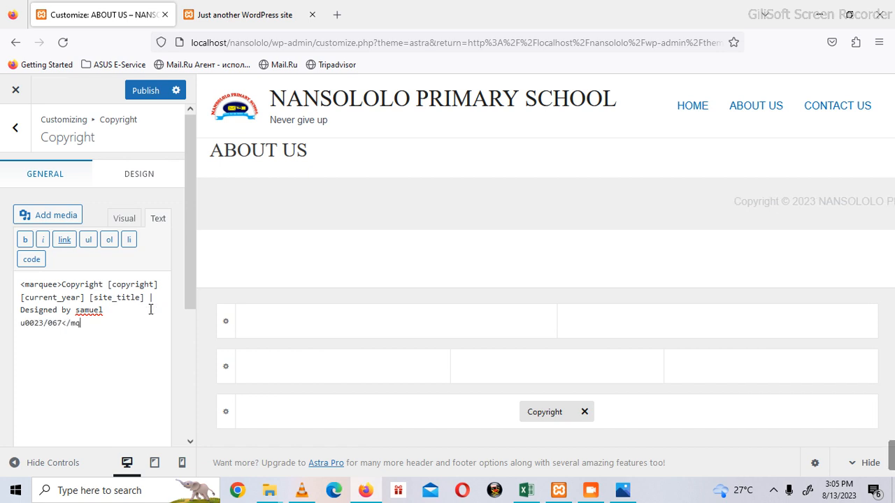
pyautogui.write('arquee>')
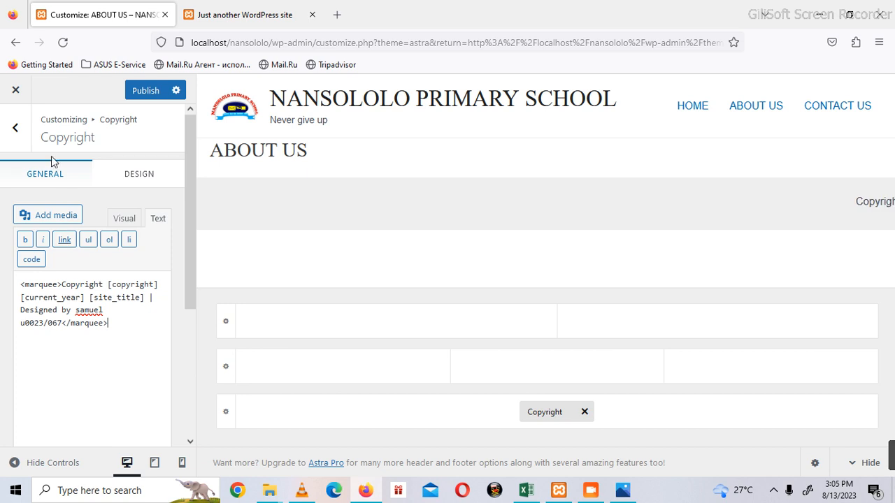
# Step: Back out of the Copyright and Footer Builder panels to the main Customizer sections
pyautogui.click(17, 129)
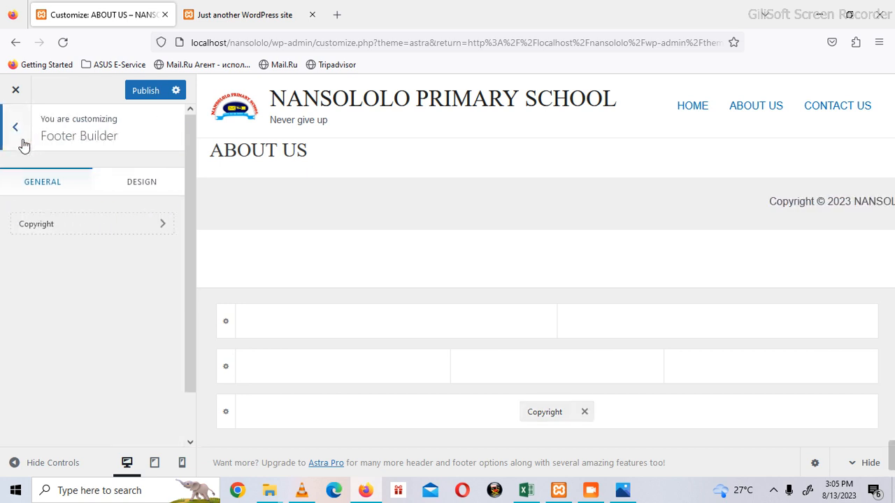
pyautogui.click(20, 135)
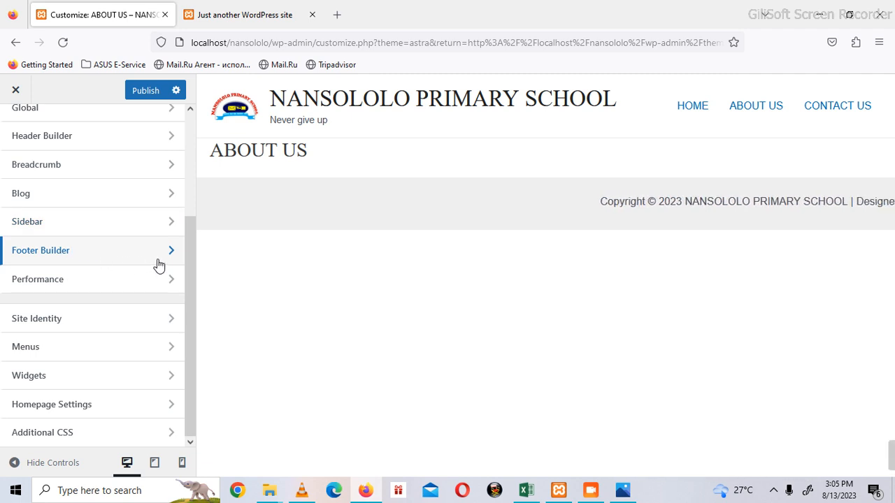
pyautogui.moveTo(189, 286); pyautogui.dragTo(192, 306)
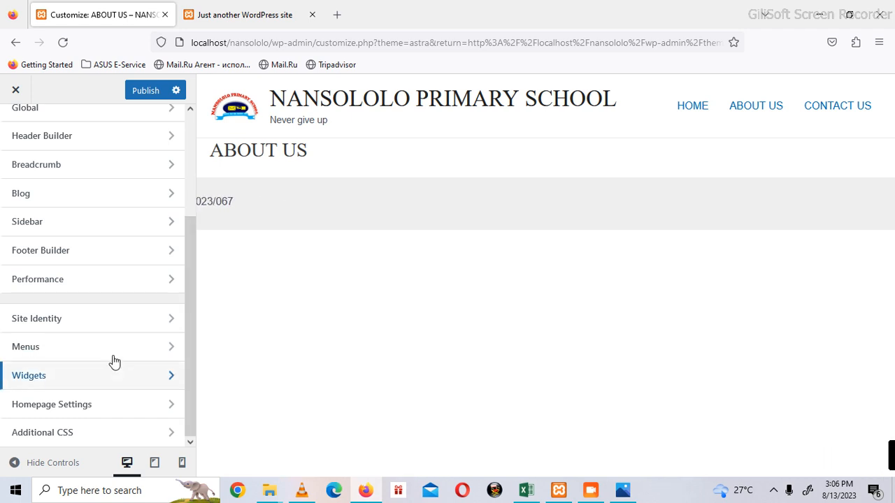
# Step: Set Homepage Settings to 'A static page' with HOME as the homepage
pyautogui.click(79, 405)
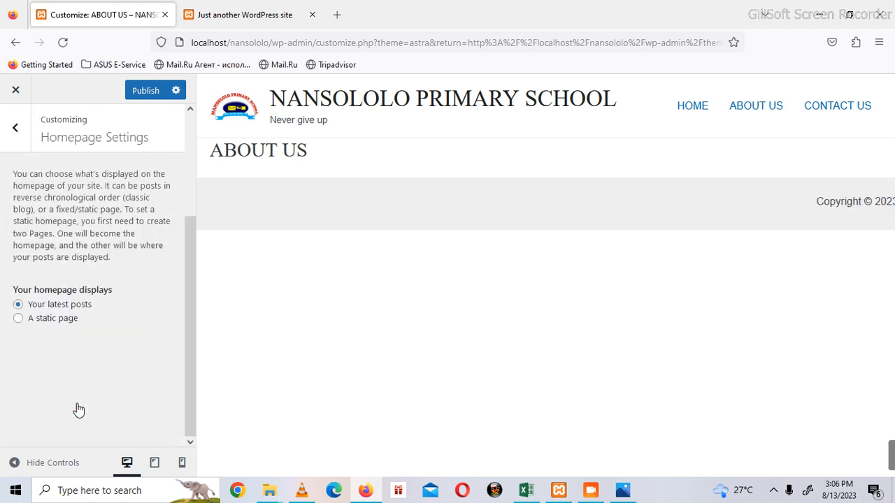
pyautogui.click(41, 320)
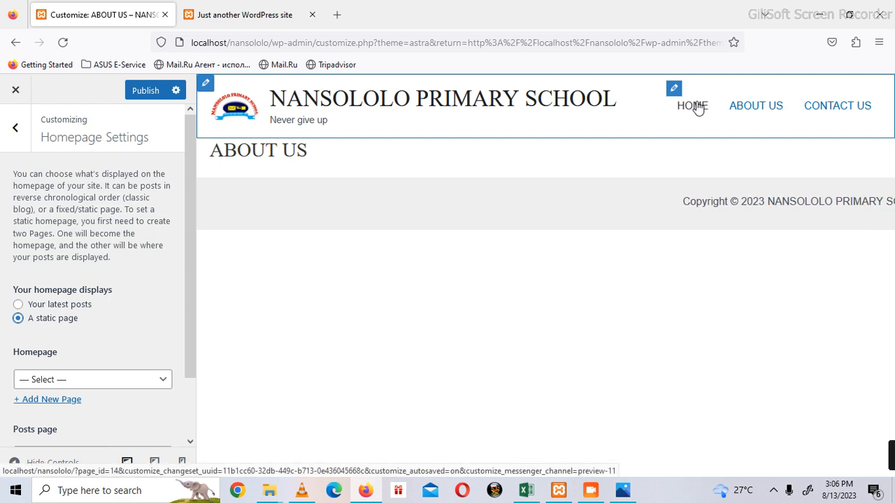
pyautogui.click(126, 380)
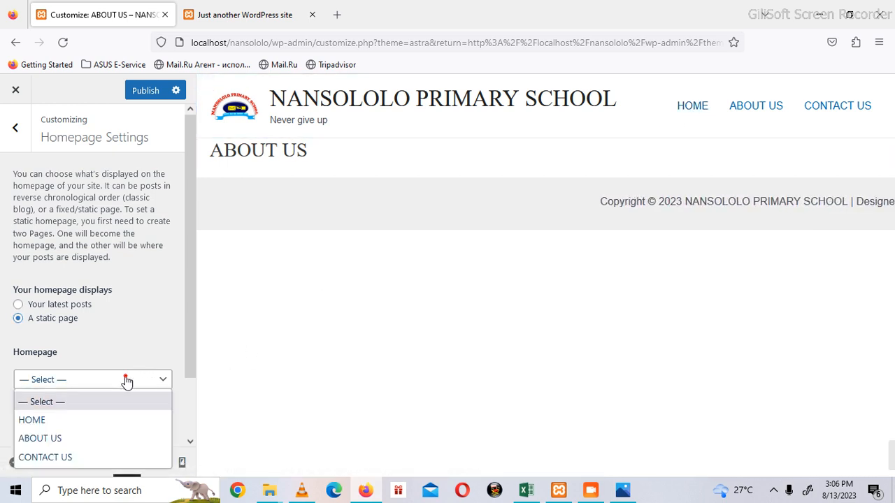
pyautogui.click(54, 420)
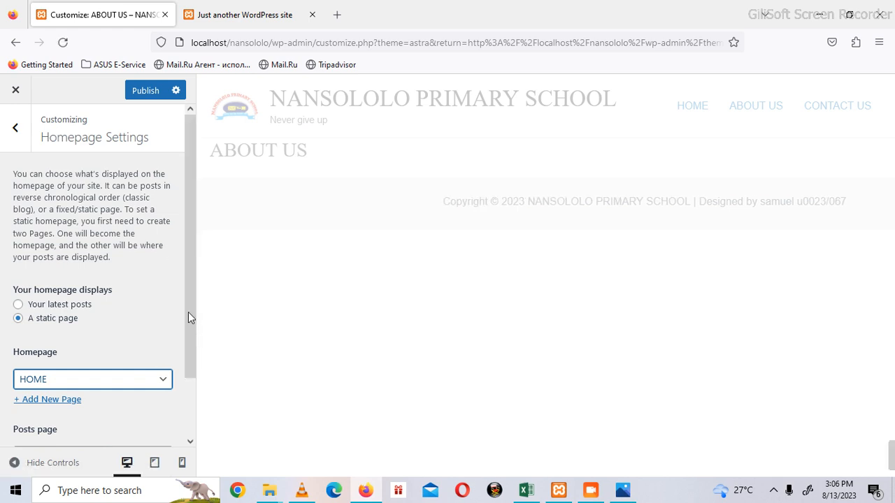
pyautogui.click(16, 132)
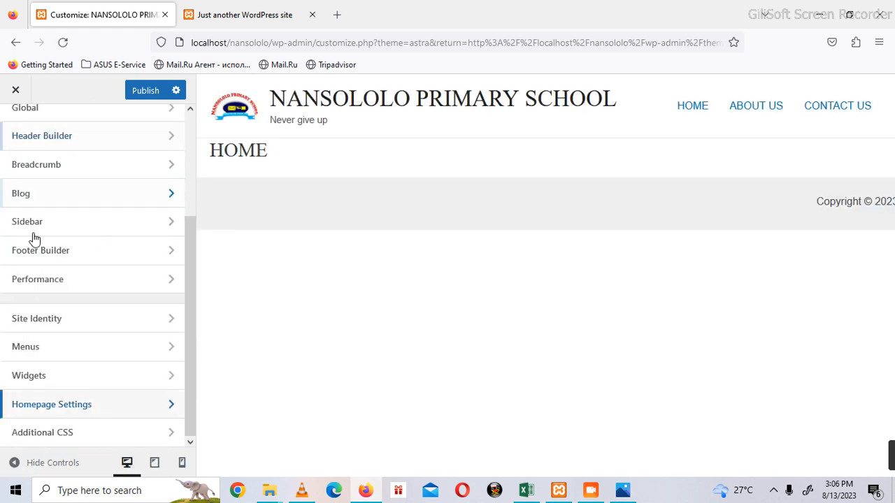
pyautogui.click(66, 360)
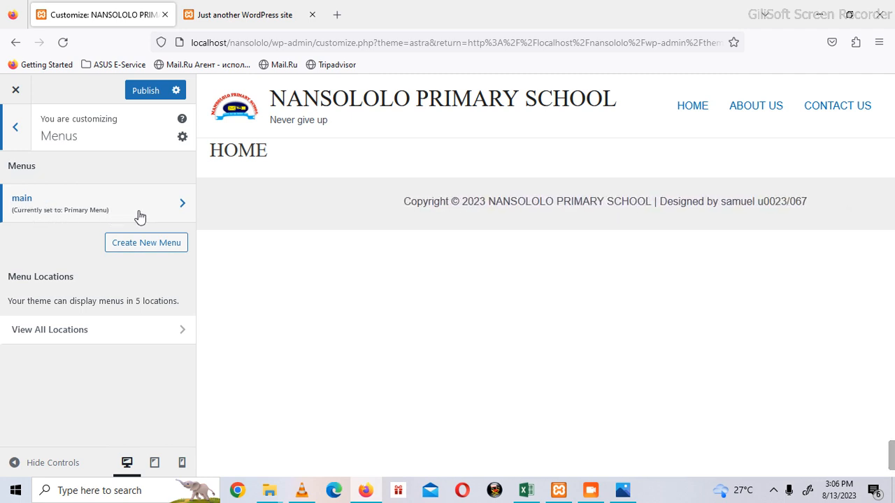
# Step: Leave Menus, then briefly check and close the Site Identity and Performance sections
pyautogui.click(18, 136)
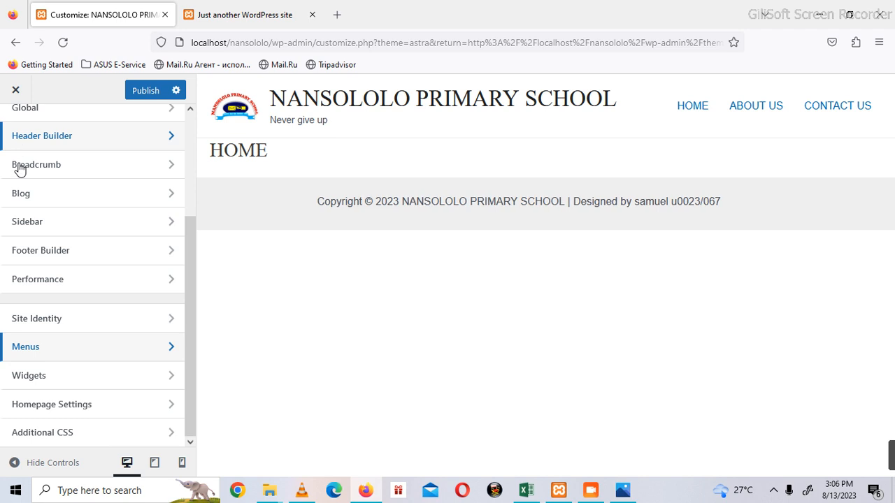
pyautogui.click(58, 319)
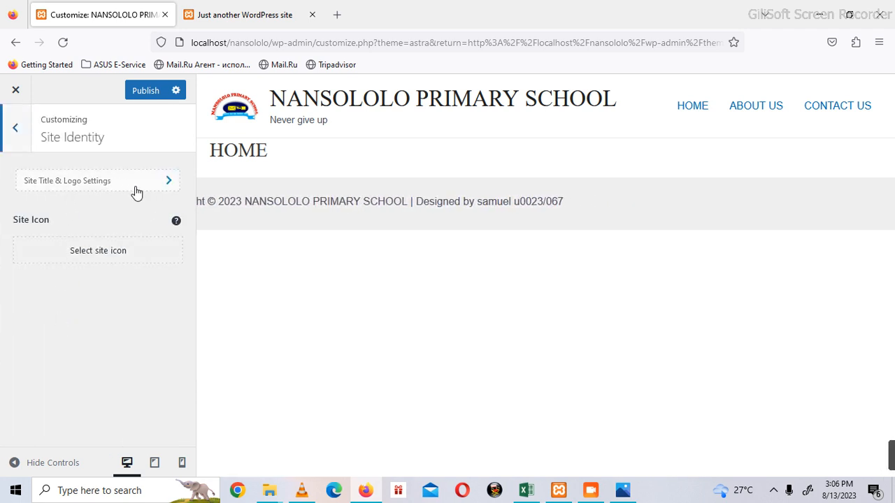
pyautogui.click(13, 133)
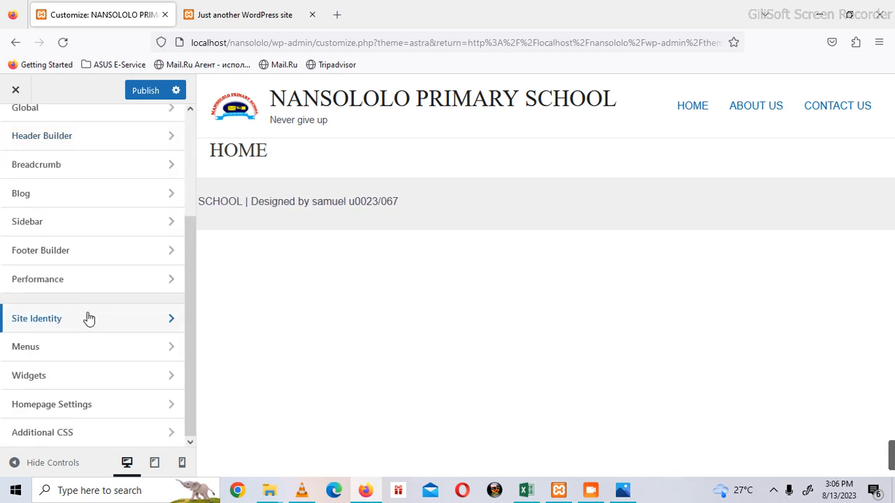
pyautogui.click(50, 274)
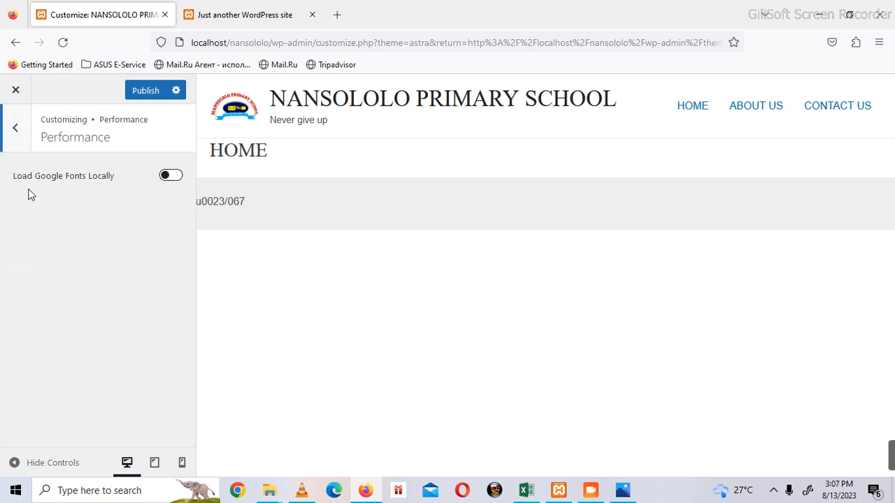
pyautogui.click(16, 133)
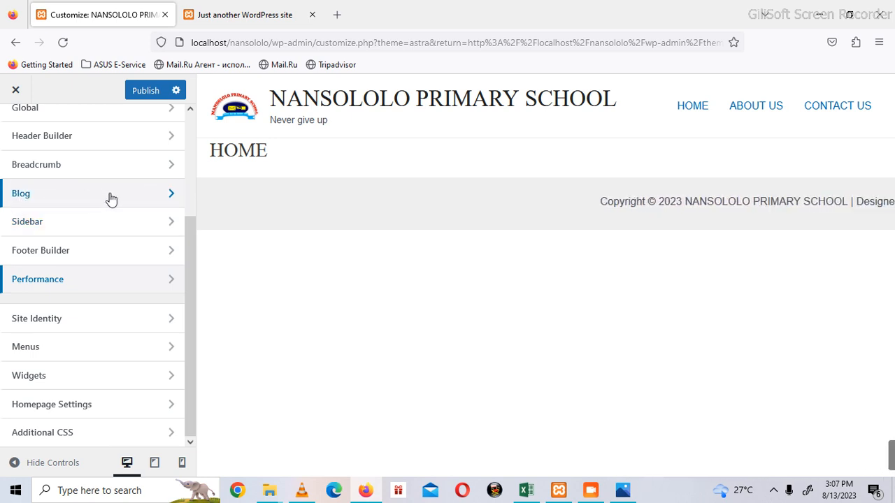
# Step: Set the breadcrumb Header Position to After and preview Home > ABOUT US on the ABOUT US page
pyautogui.click(70, 172)
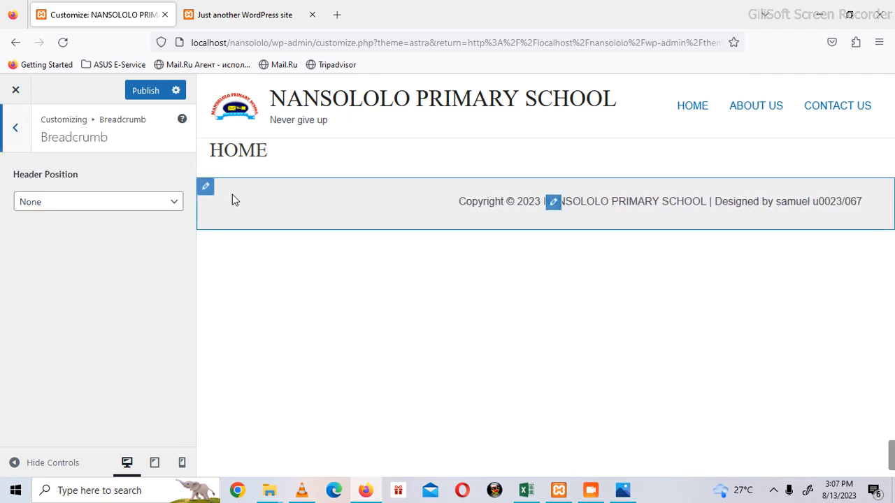
pyautogui.click(175, 203)
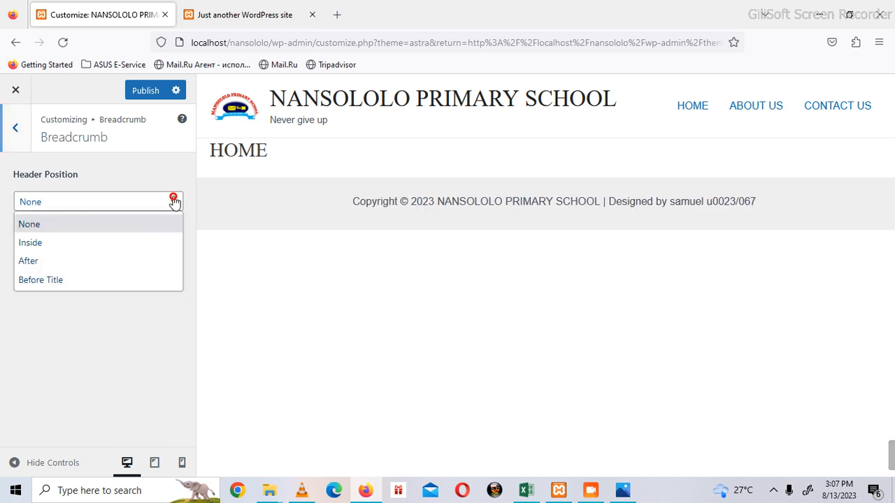
pyautogui.click(88, 256)
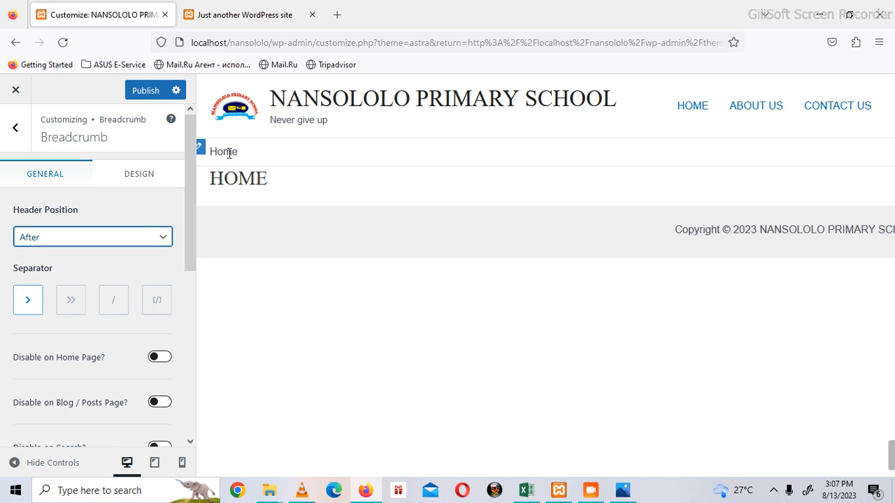
pyautogui.click(759, 111)
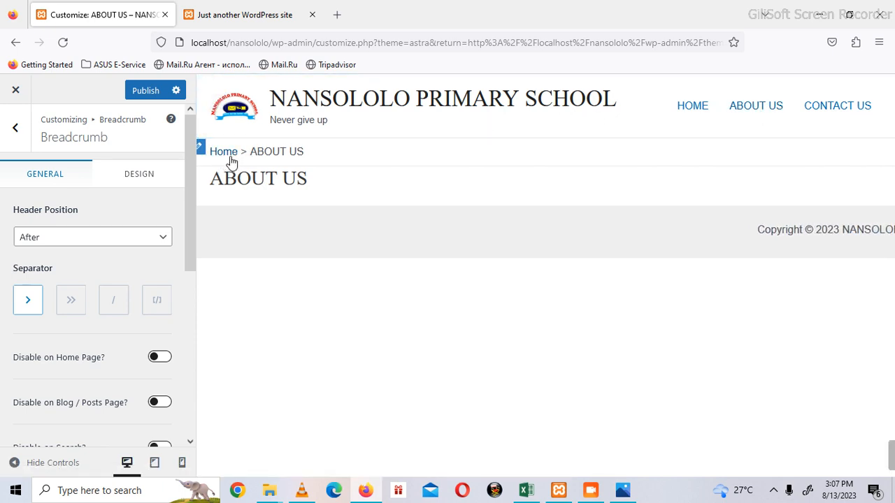
pyautogui.click(27, 137)
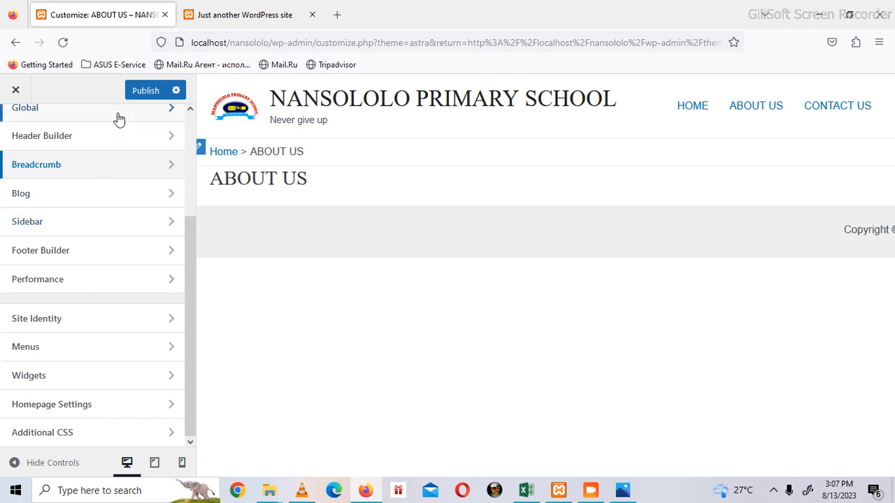
# Step: Publish the Customizer changes, including the breadcrumbs and scrolling footer credit, to the live site
pyautogui.click(145, 92)
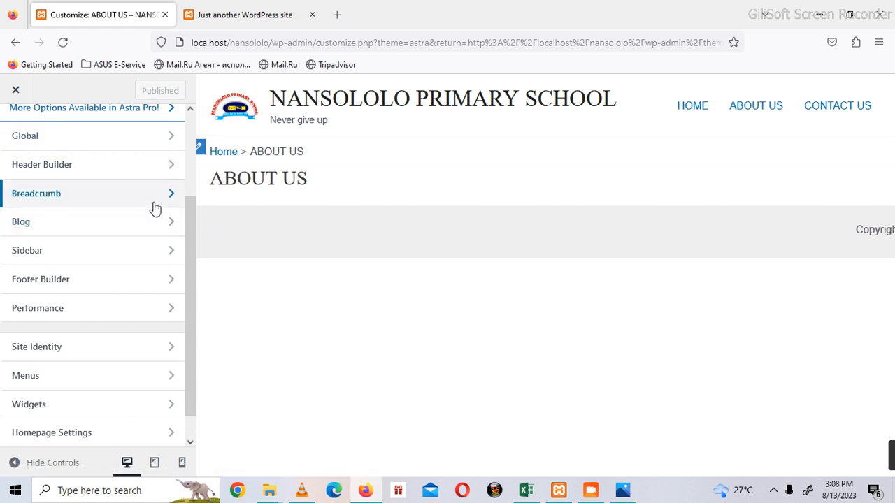
# Step: Reload localhost/nansololo/ in the front-page tab to view the published NANSOLOLO PRIMARY SCHOOL site
pyautogui.click(249, 21)
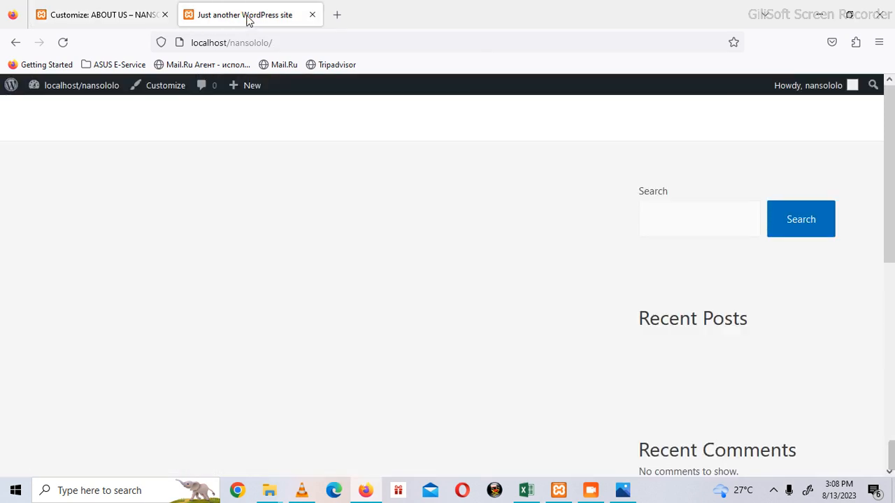
pyautogui.click(276, 43)
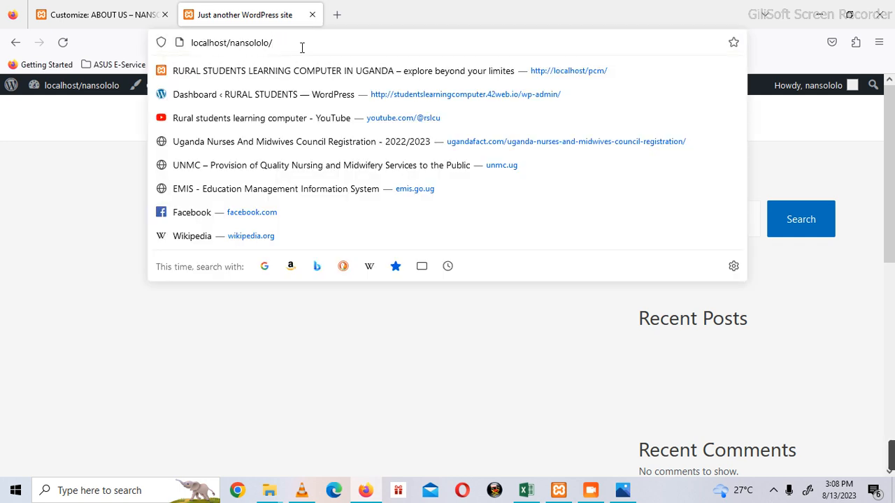
pyautogui.press('Return')
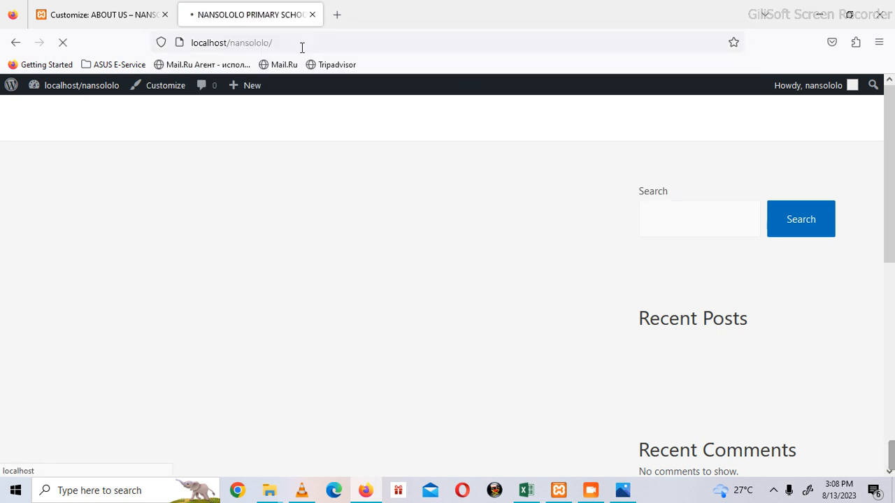